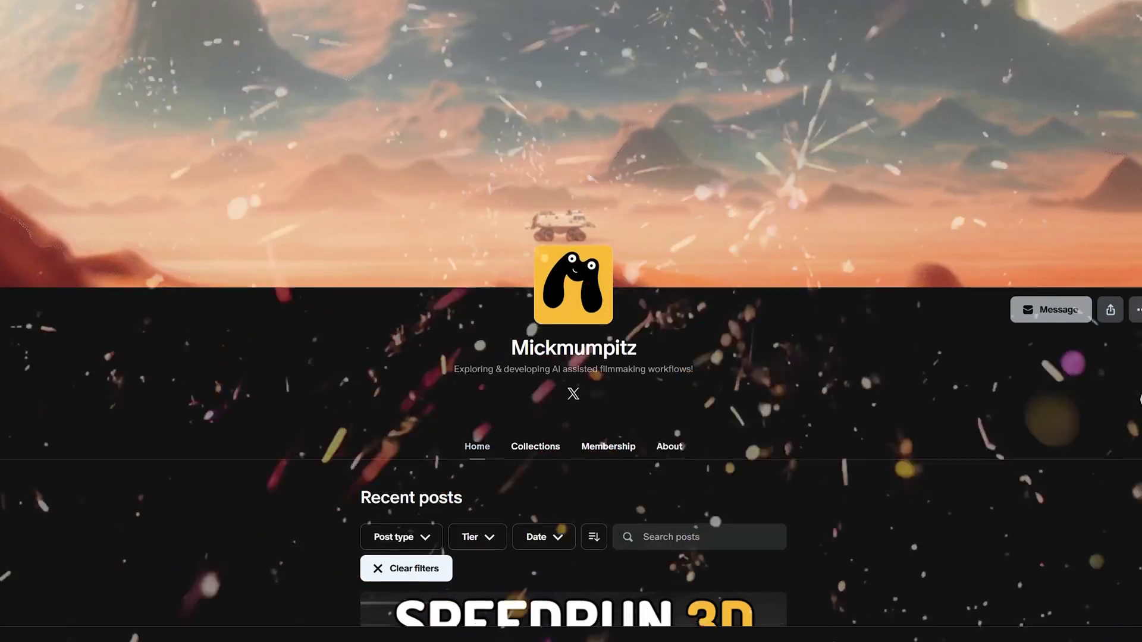
scroll(571, 321, down, 2)
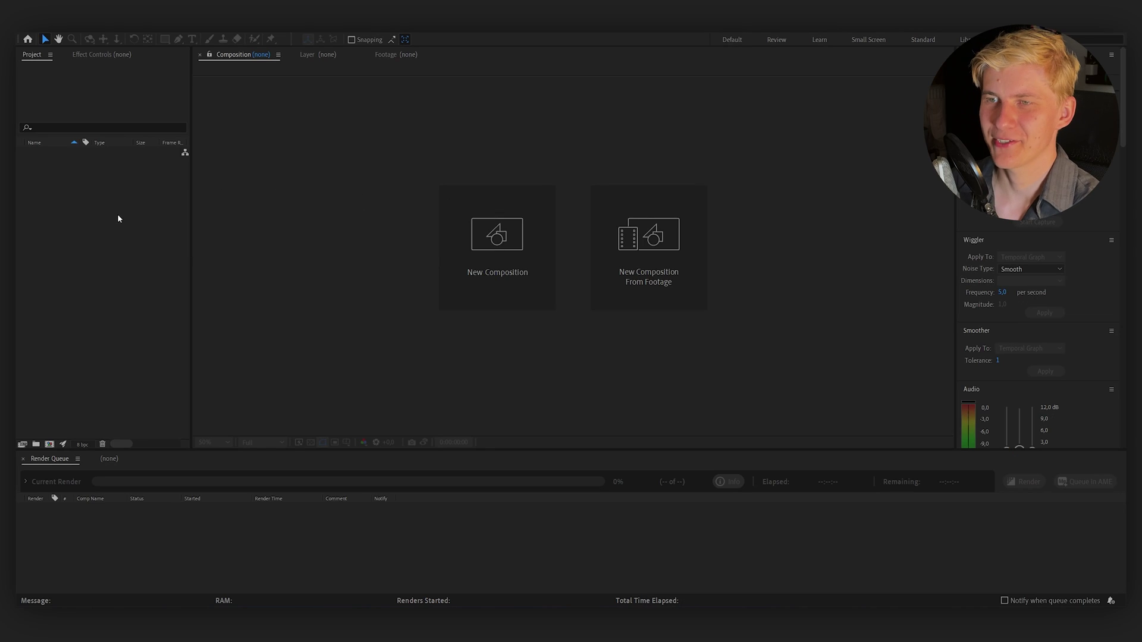
Create a composition from the aerial city footage in After Effects and run Track Camera on the clip
drag(509, 262, 509, 263)
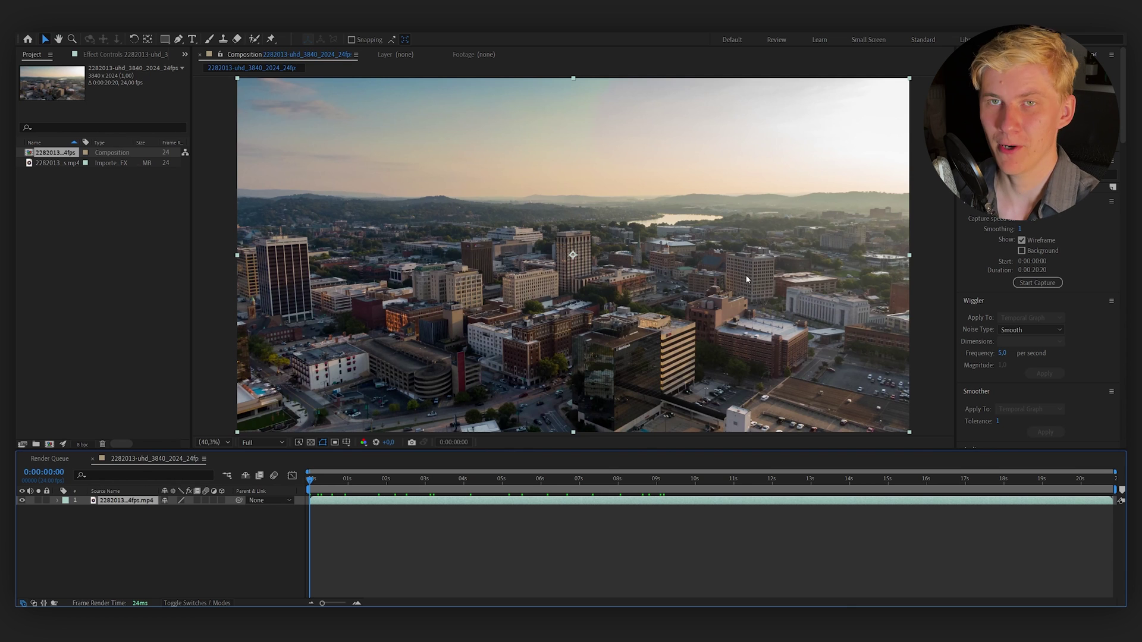
drag(1121, 136, 1120, 273)
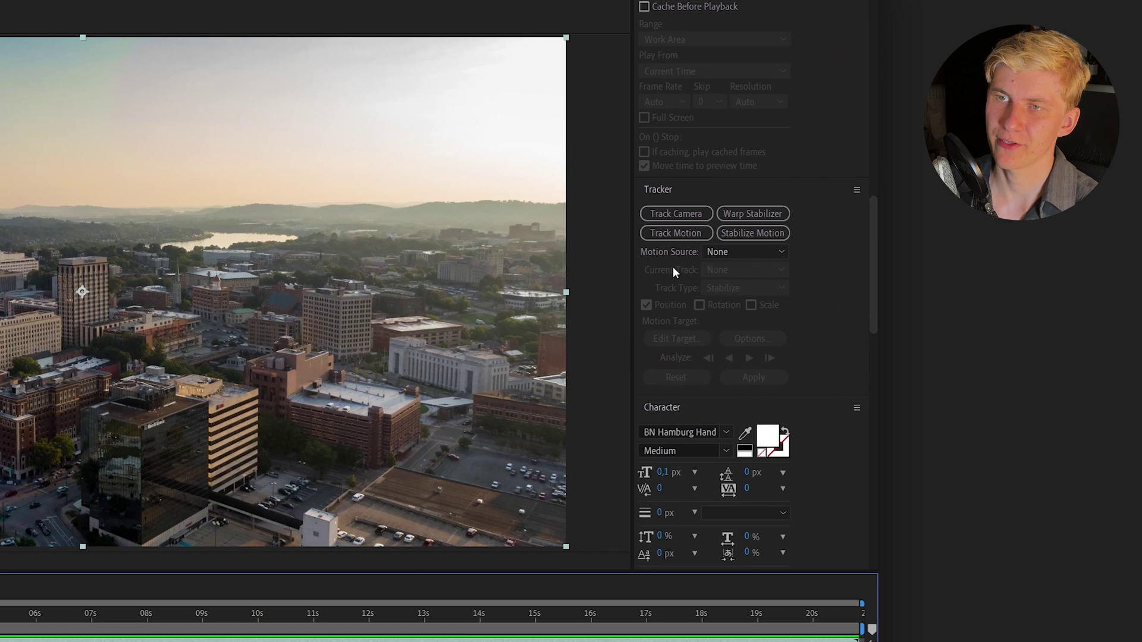
click(676, 208)
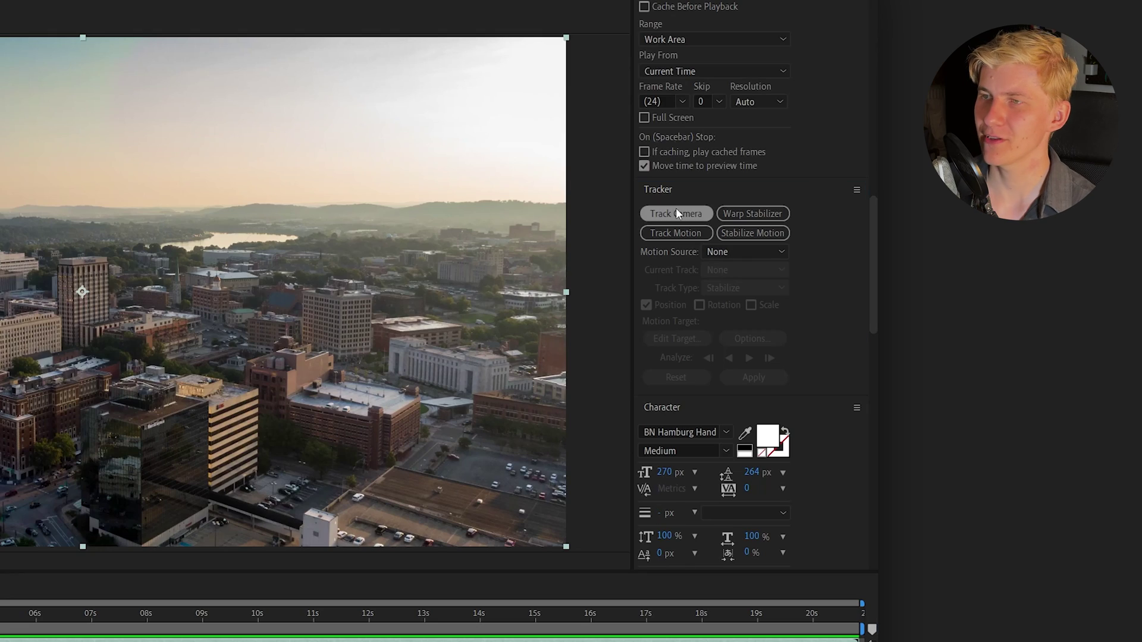
click(675, 214)
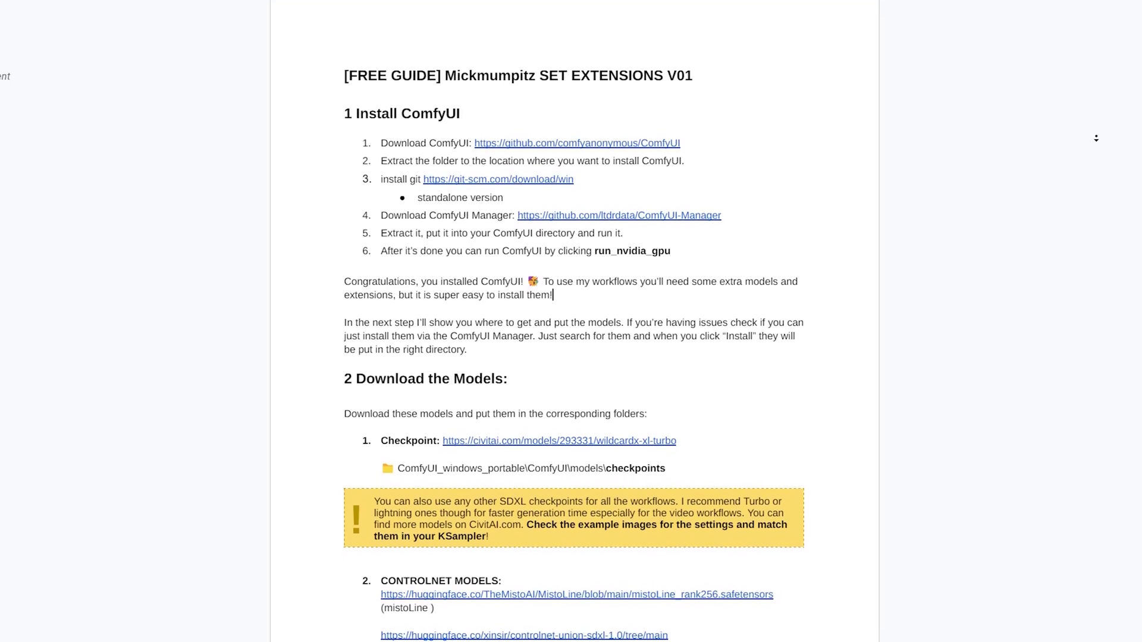
Switch to the set extensions guide in Google Docs, look through its install and model sections, and open the ComfyUI GitHub link
scroll(1096, 138, down, 2)
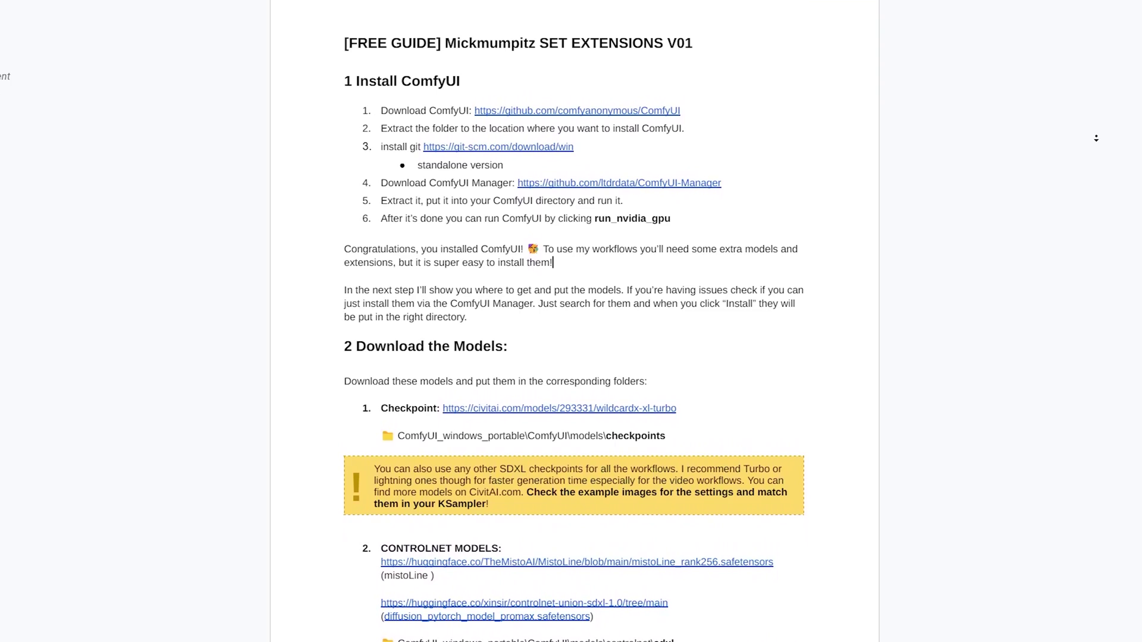
scroll(1096, 138, down, 2)
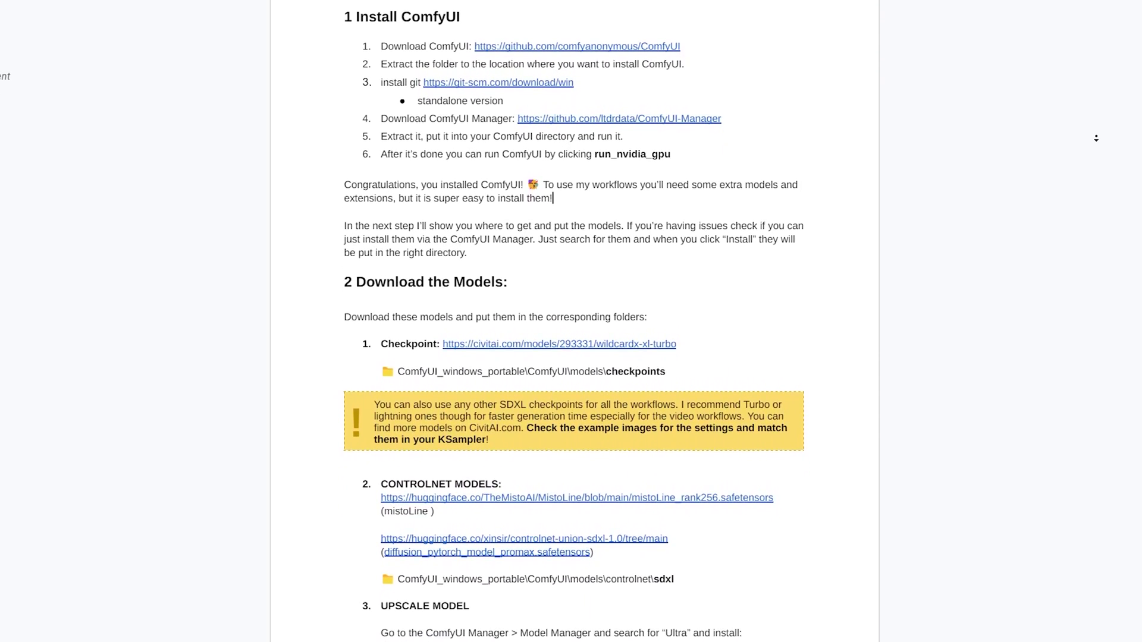
scroll(1096, 138, down, 2)
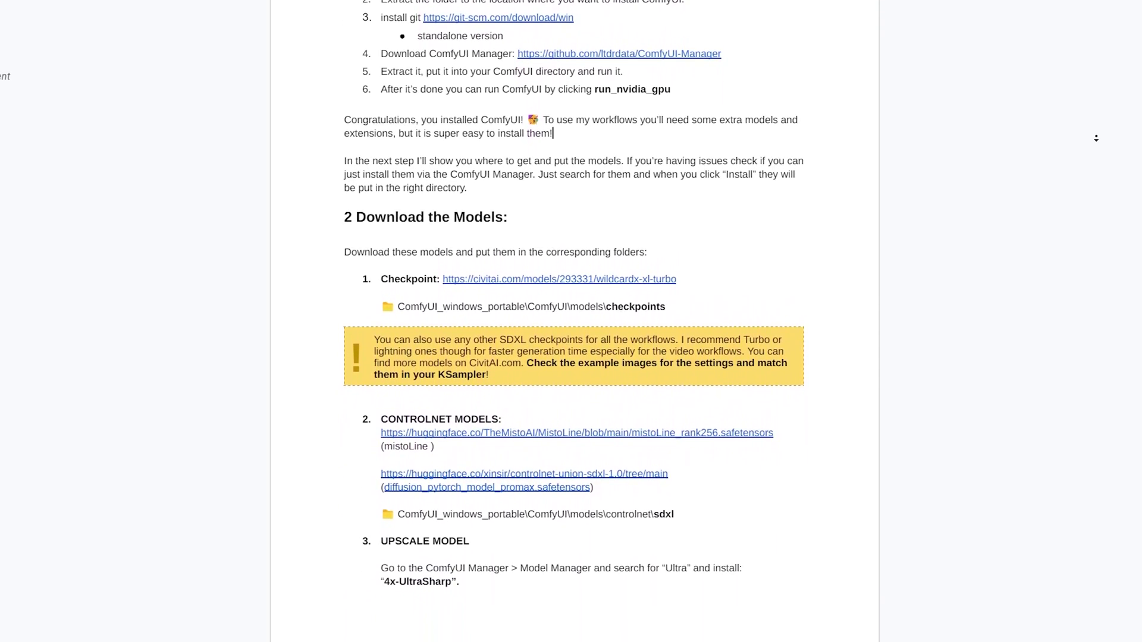
scroll(1096, 138, down, 1)
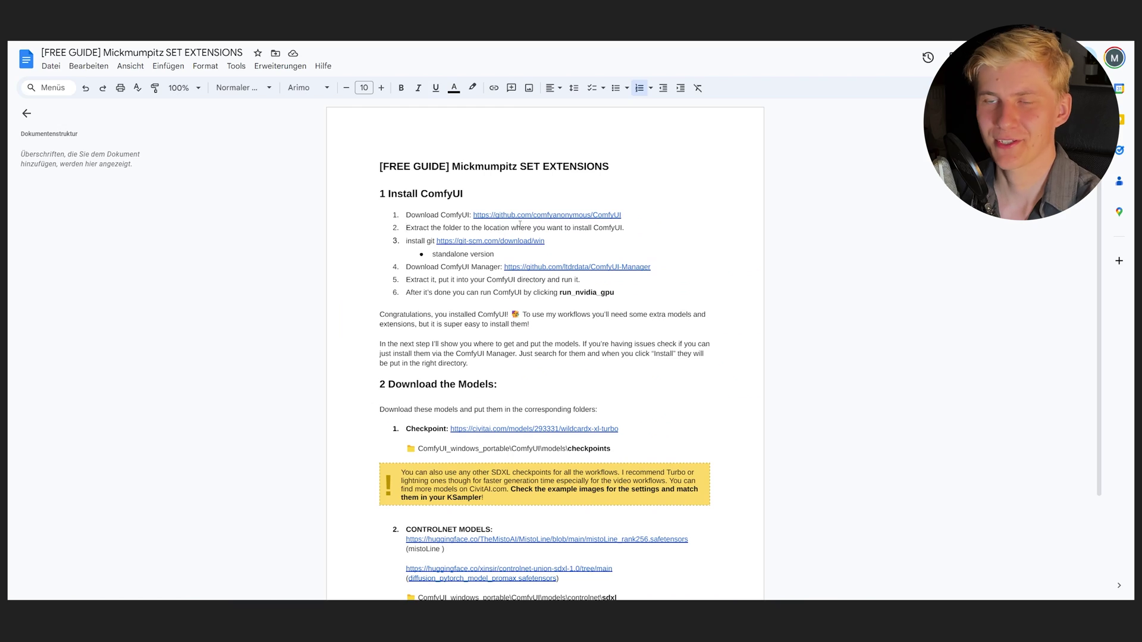
click(530, 232)
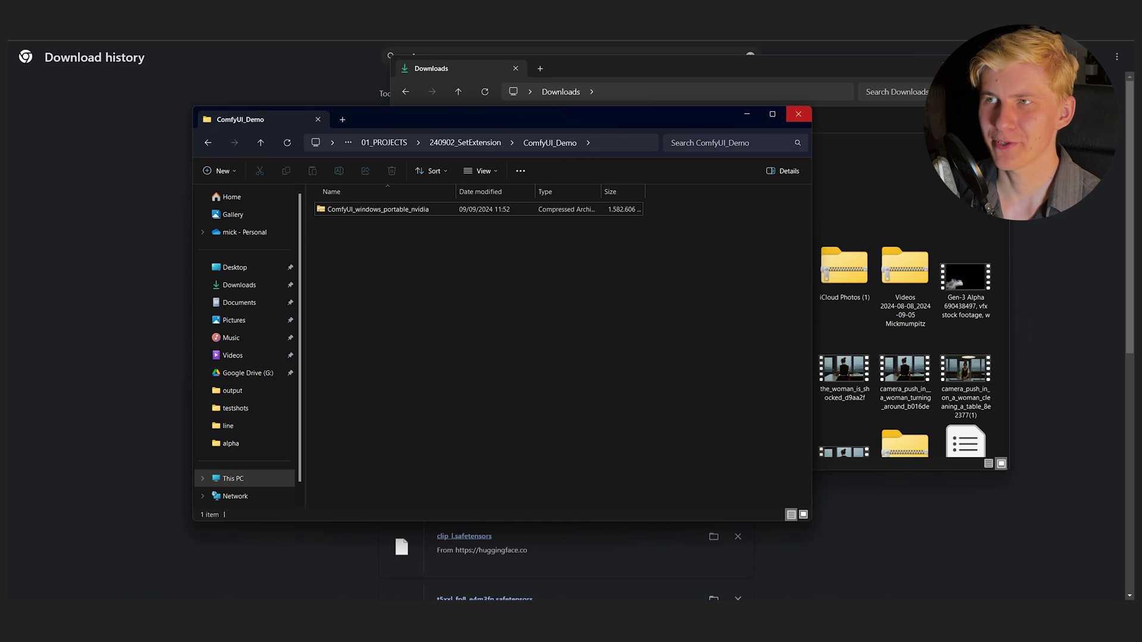
In File Explorer, extract the ComfyUI_windows_portable_nvidia archive located in the ComfyUI_Demo folder
right_click(358, 217)
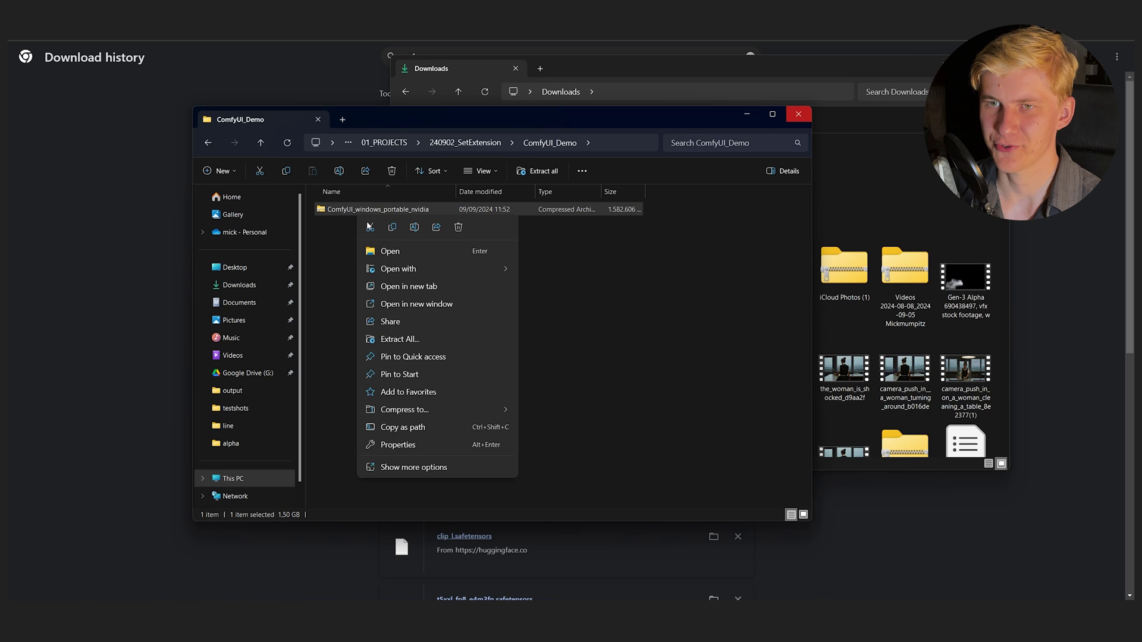
click(412, 339)
click(658, 414)
drag(539, 411, 352, 198)
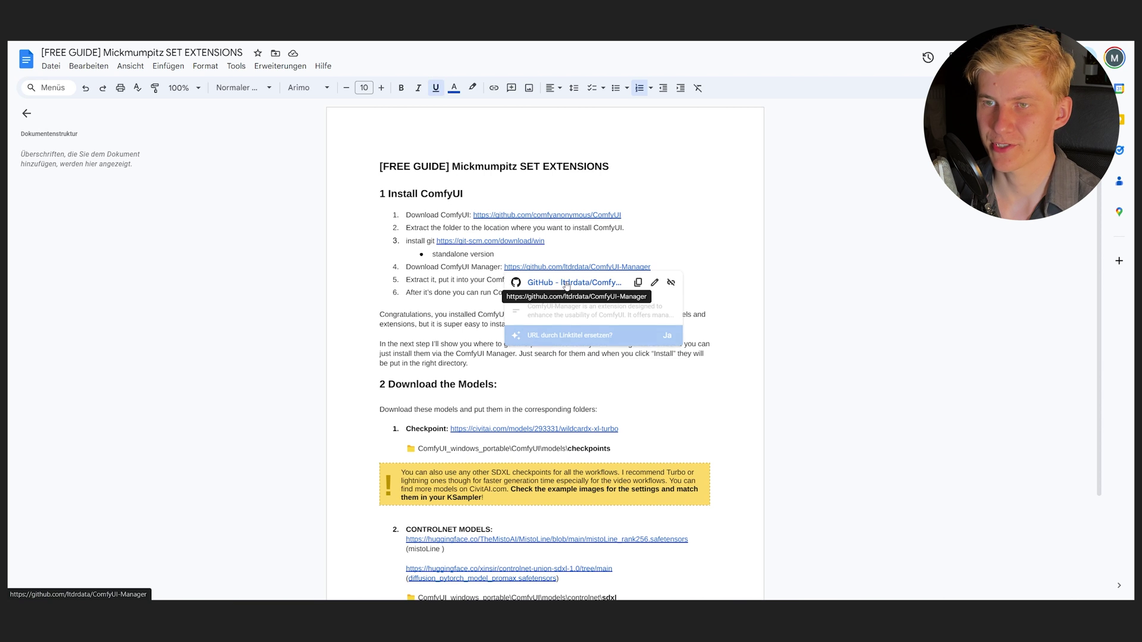
Open the ComfyUI-Manager GitHub page from the guide and save install-manager-for-portable-version.bat into the ComfyUI_windows_portable folder
click(565, 284)
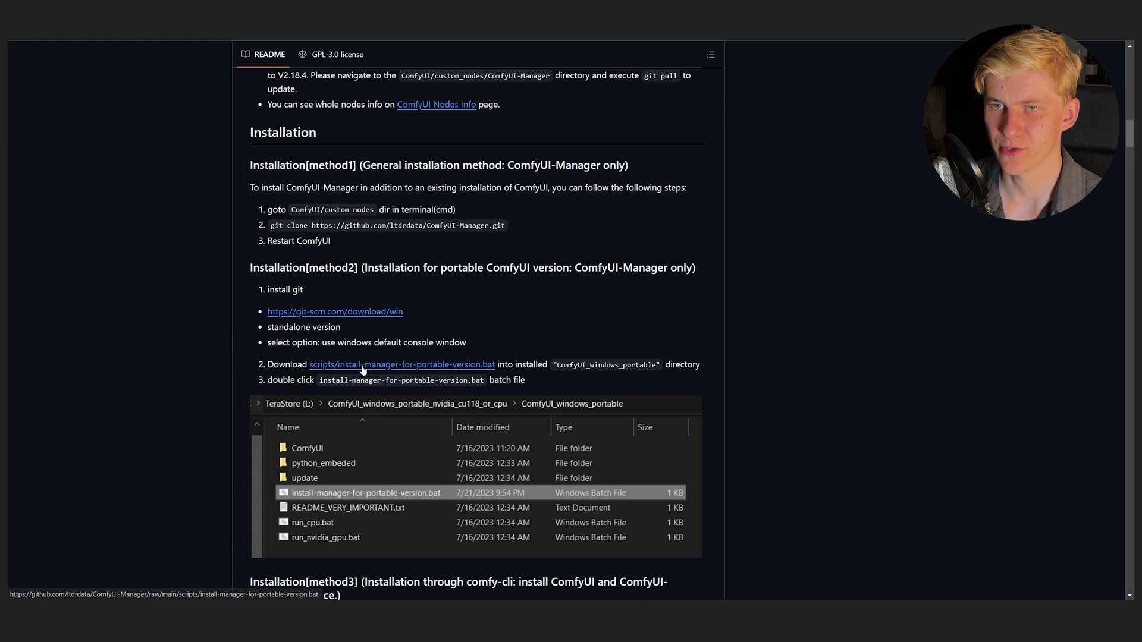
right_click(363, 369)
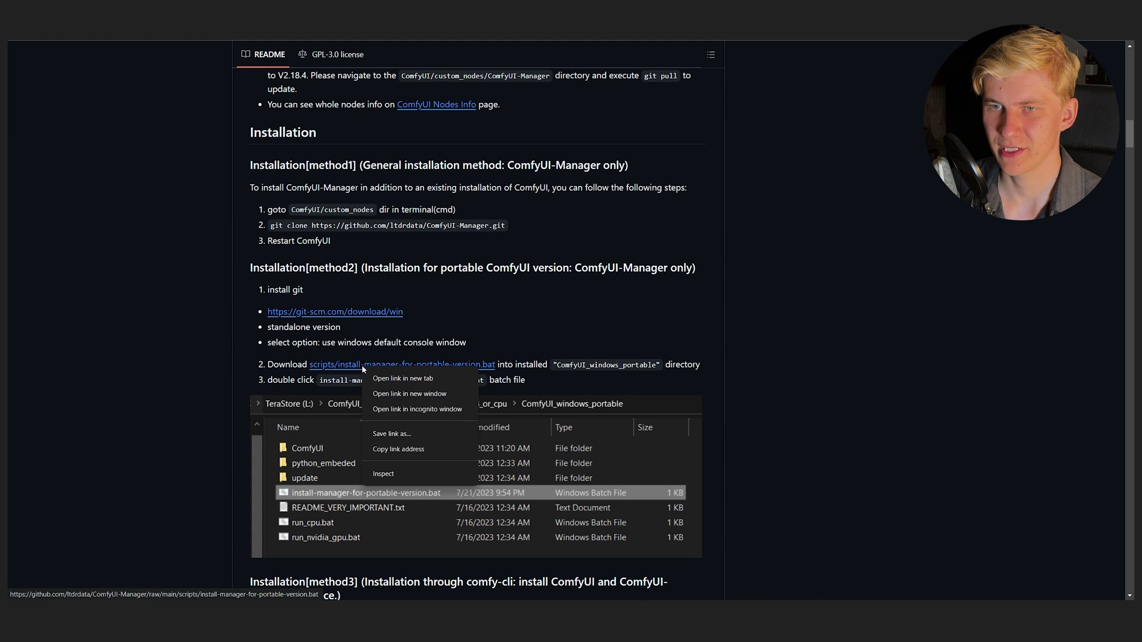
click(426, 432)
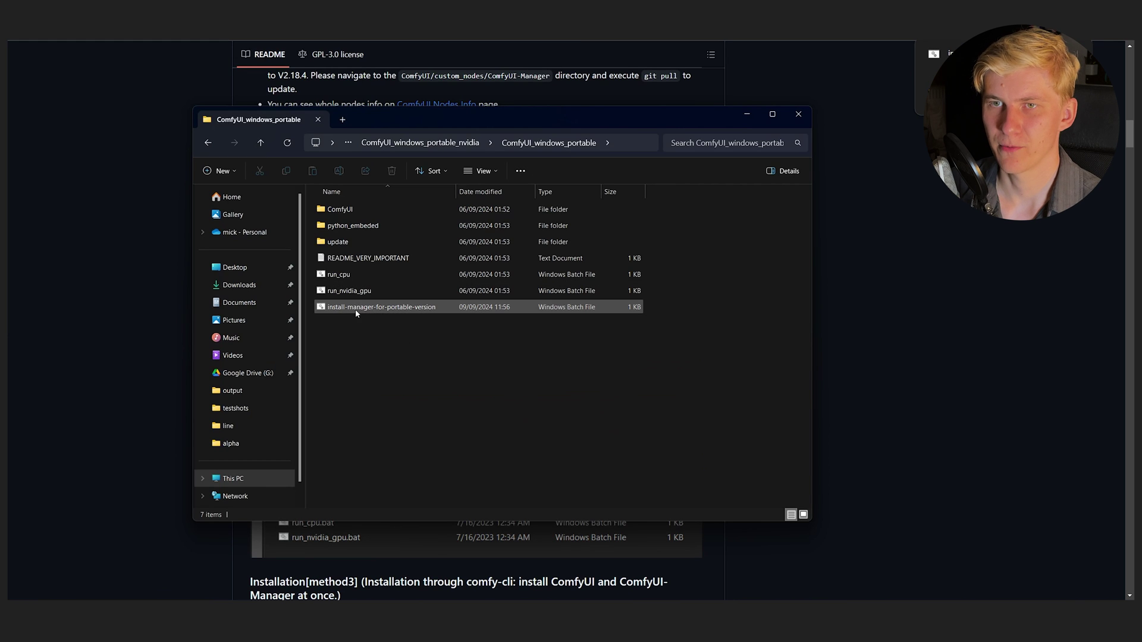
Run install-manager-for-portable-version from the ComfyUI_windows_portable folder and launch ComfyUI with run_nvidia_gpu
double_click(357, 307)
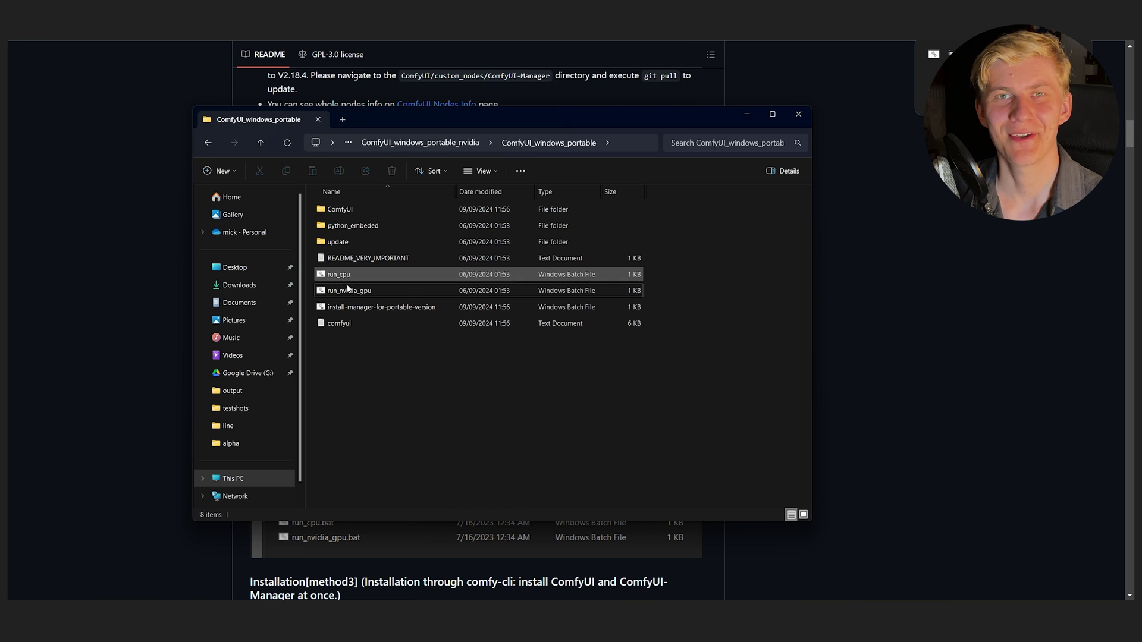
double_click(348, 290)
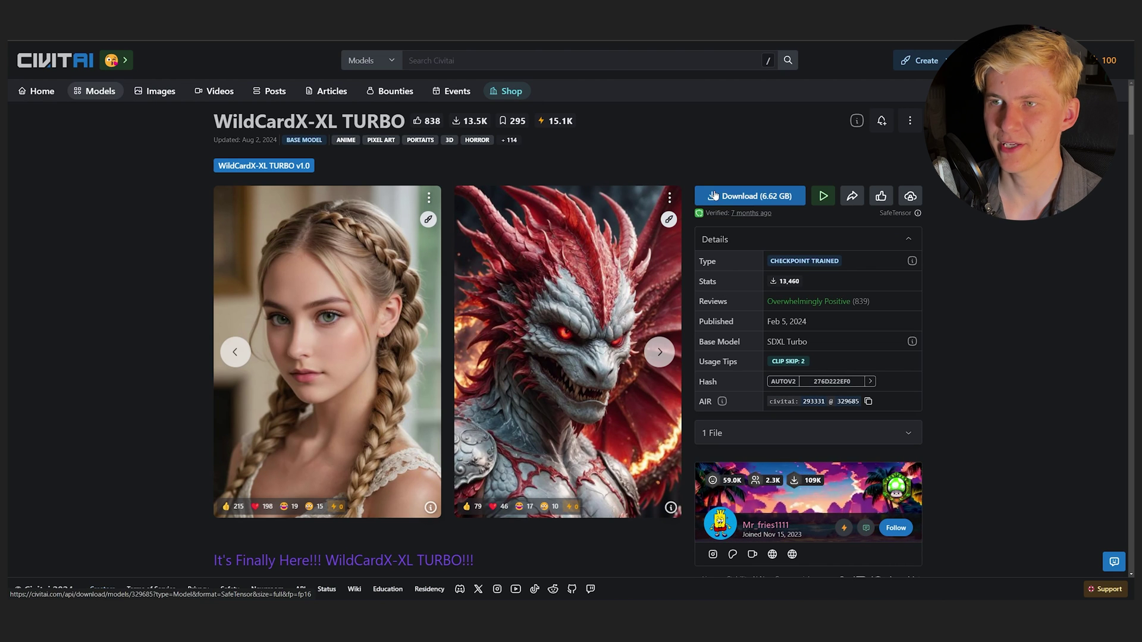
Download the WildCardX-XL TURBO checkpoint from its Civitai page into the ComfyUI\models\checkpoints folder
right_click(731, 194)
click(764, 258)
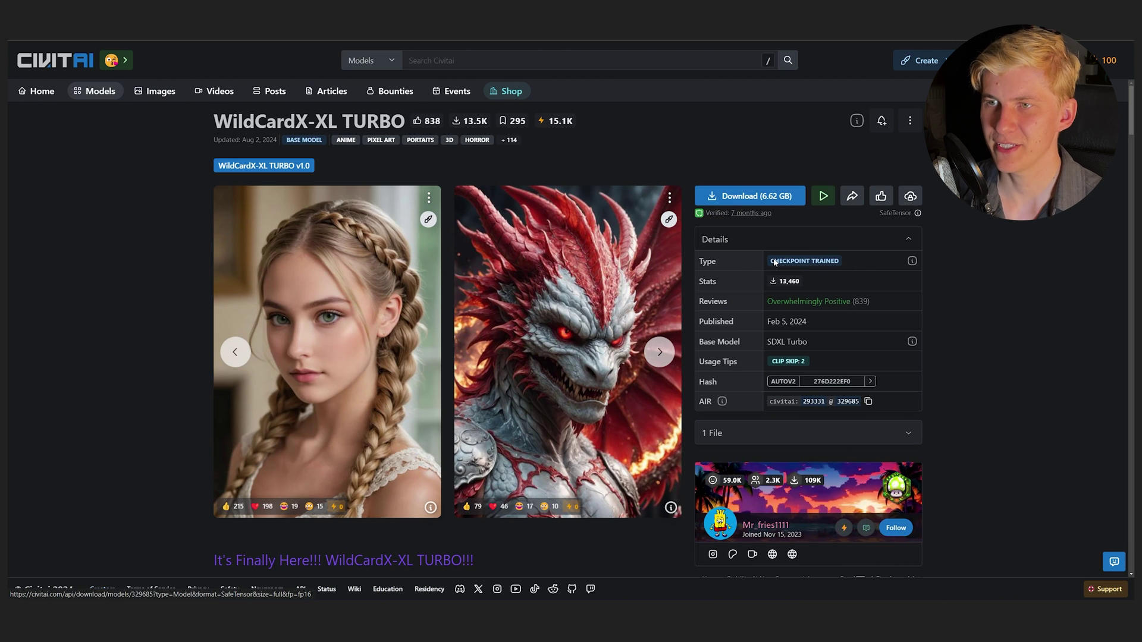
double_click(373, 206)
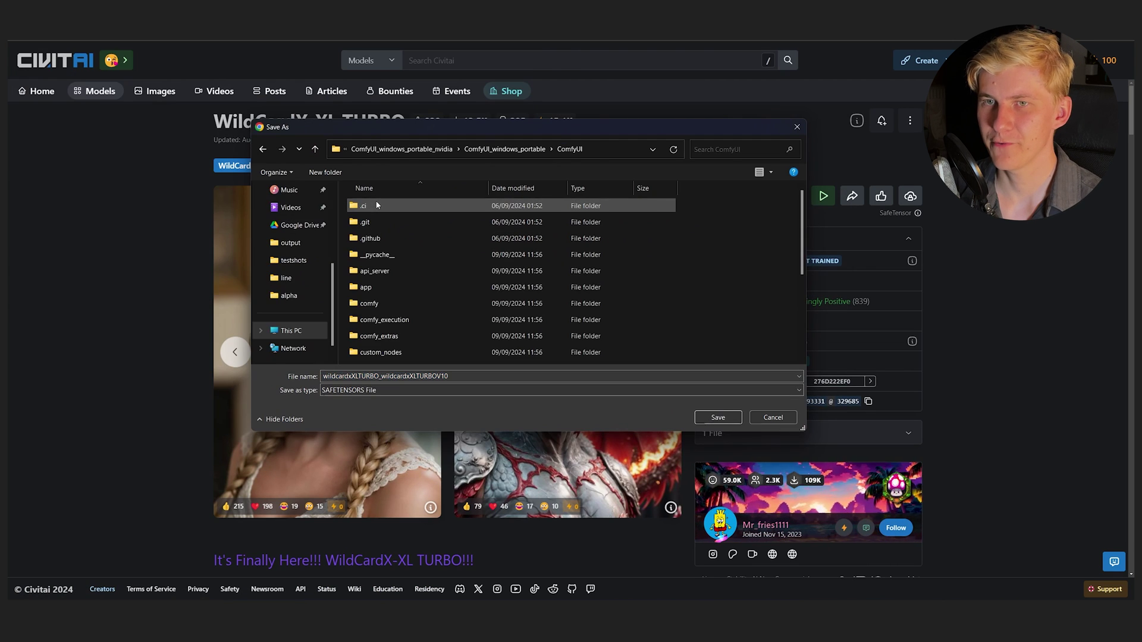
double_click(377, 206)
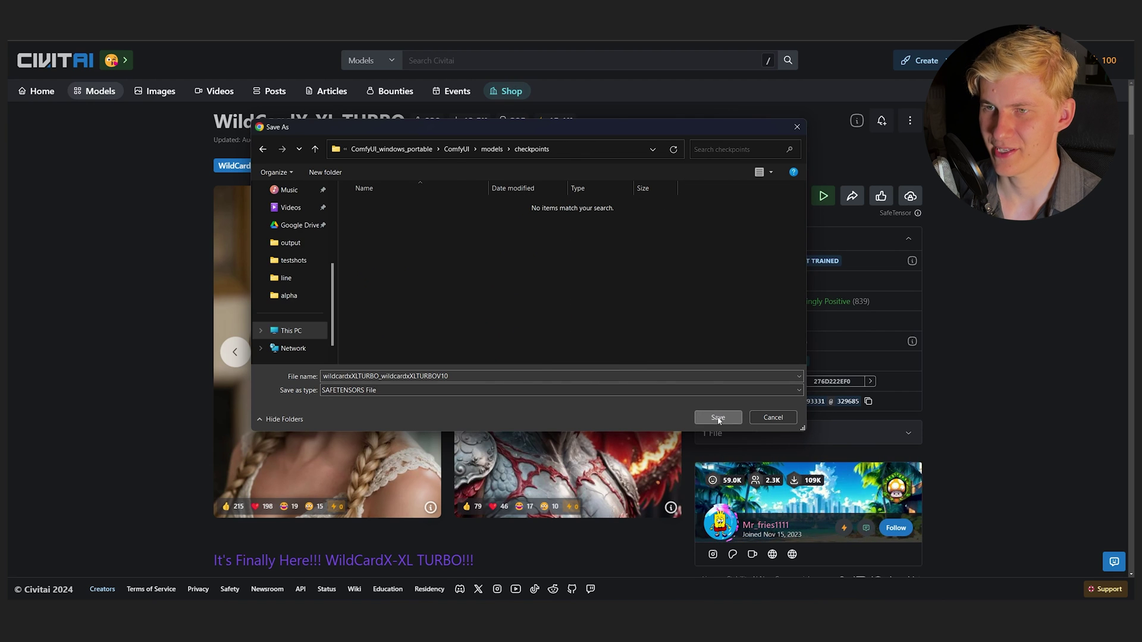
click(718, 418)
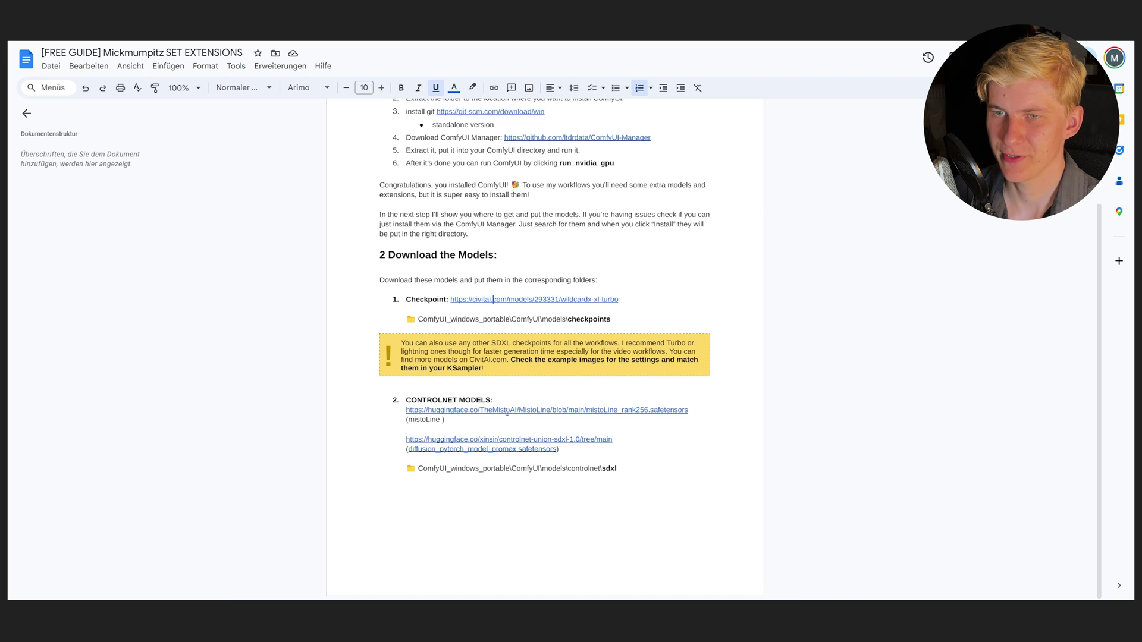
Start saving mistoLine_rank256.safetensors from the guide's MistoLine Hugging Face link and go to the models\controlnet folder as destination
click(515, 434)
right_click(188, 251)
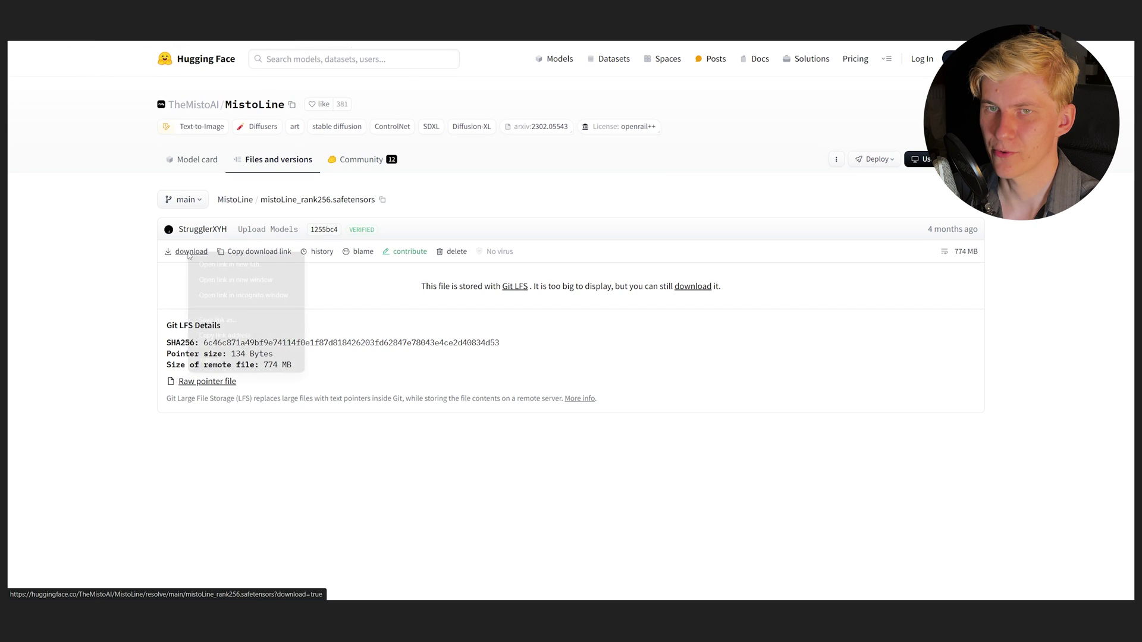
click(217, 321)
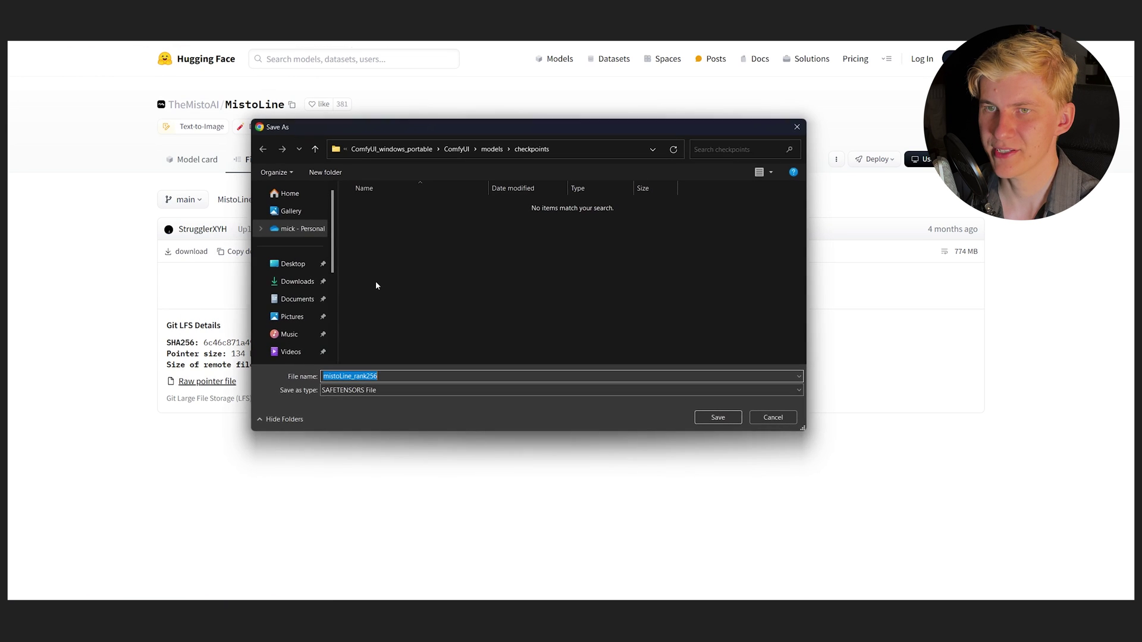
click(492, 150)
double_click(387, 335)
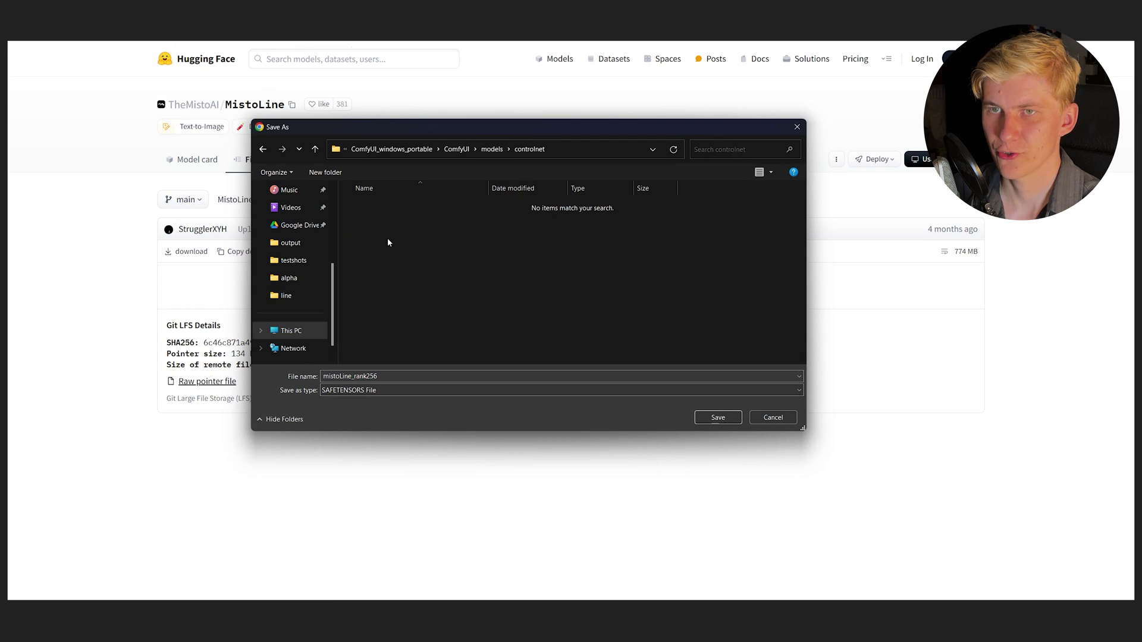
Create a folder named sdxl inside controlnet and save mistoLine_rank256 in it
right_click(414, 270)
mouse_move(470, 413)
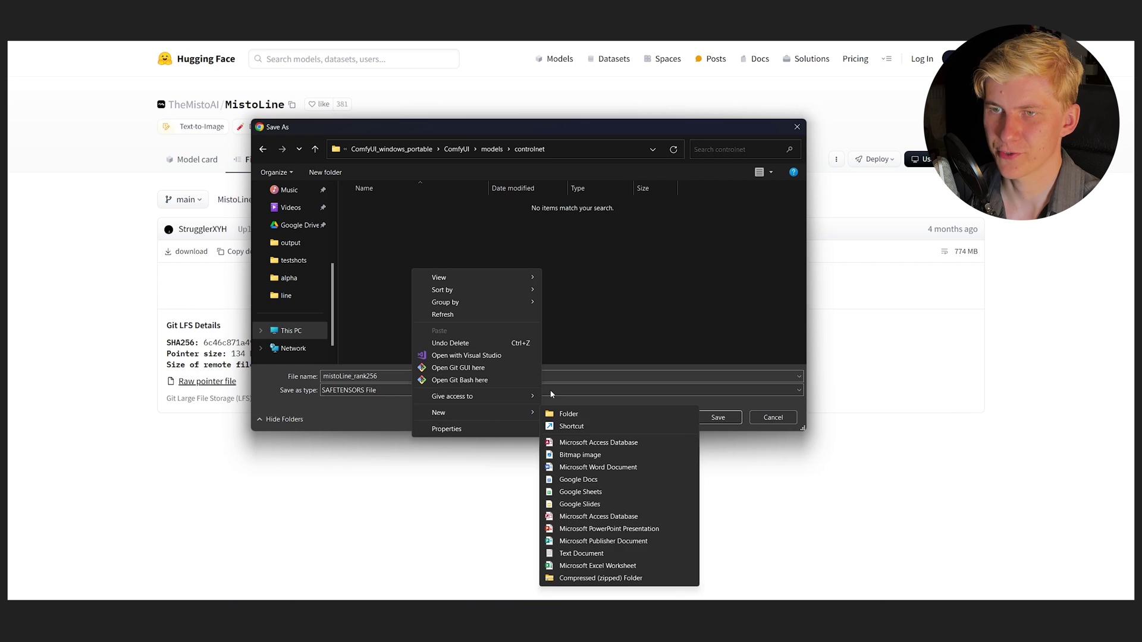
click(569, 413)
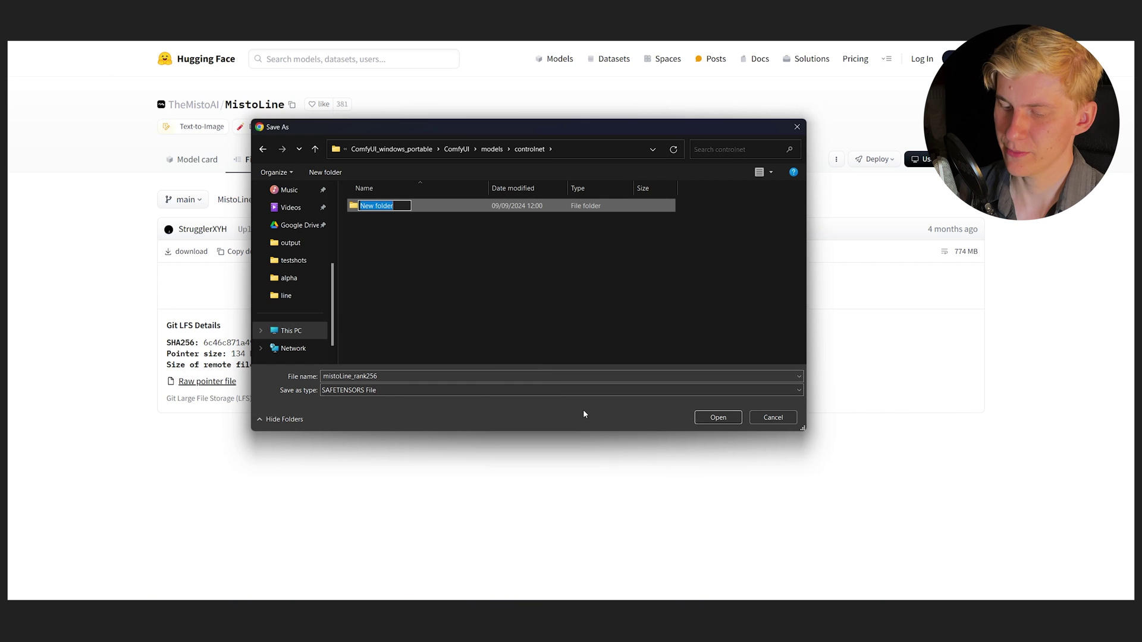
key(Return)
click(703, 417)
click(704, 417)
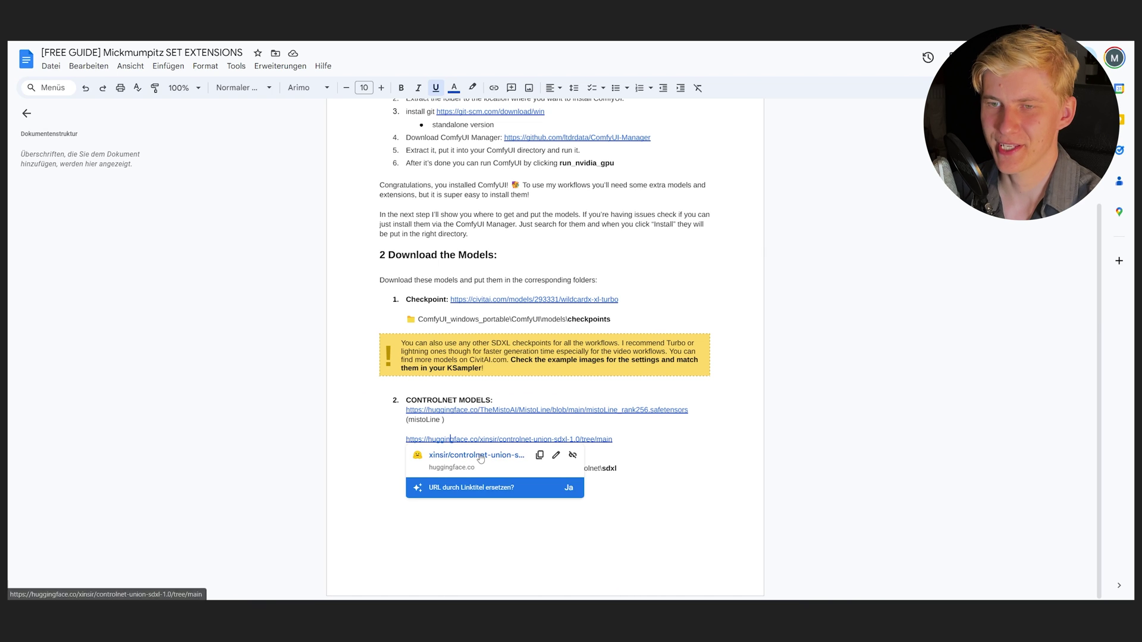
Open the controlnet-union-sdxl-1.0 Hugging Face page and save diffusion_pytorch_model_promax.safetensors into the models\controlnet\sdxl folder
click(479, 455)
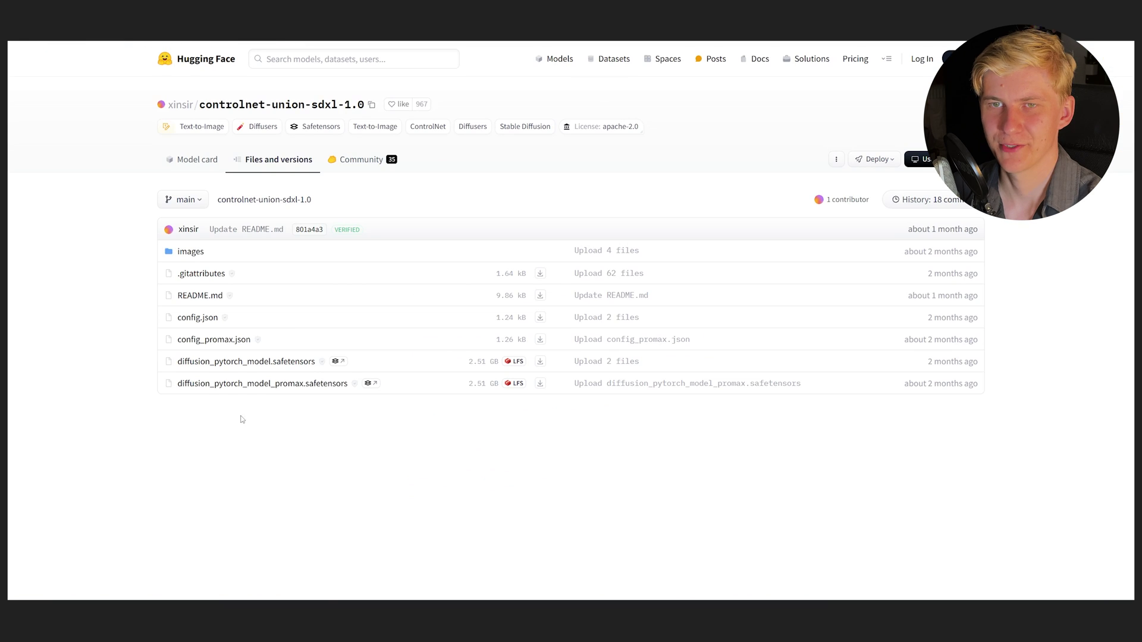
right_click(240, 390)
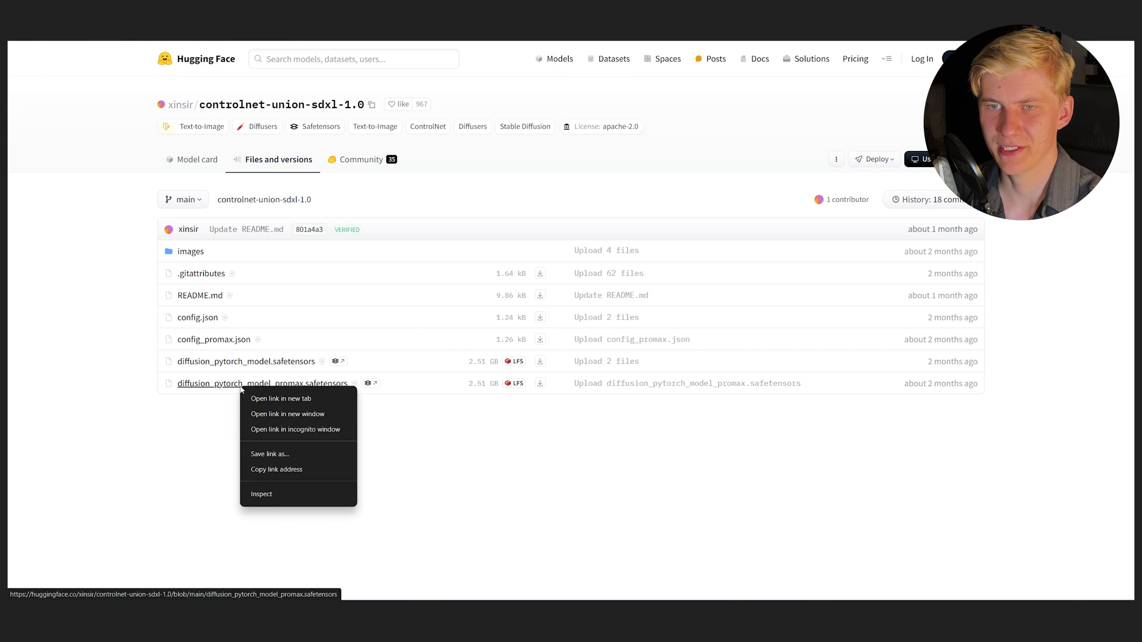
click(282, 451)
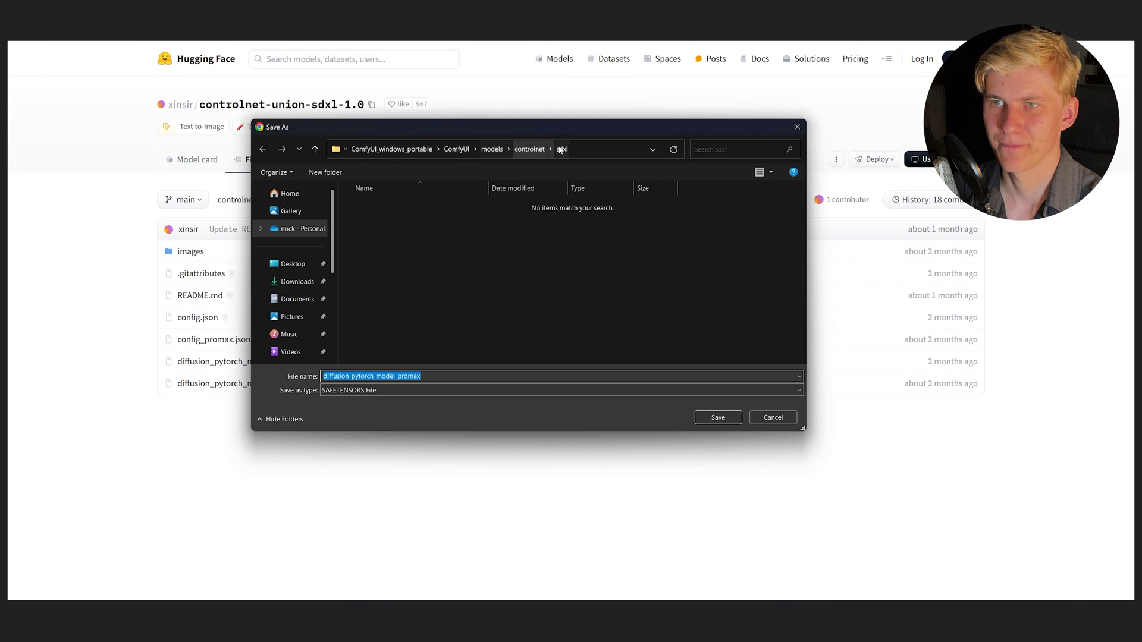
click(718, 417)
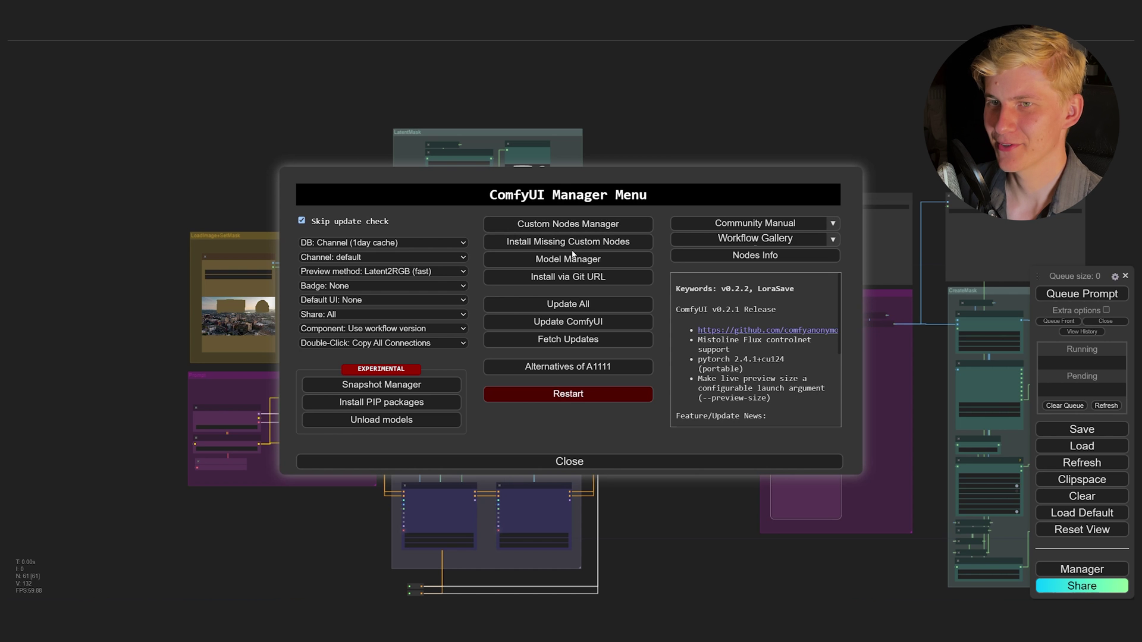
In ComfyUI's model manager, search for "ultra" and install the 4x-UltraSharp upscale model
click(573, 258)
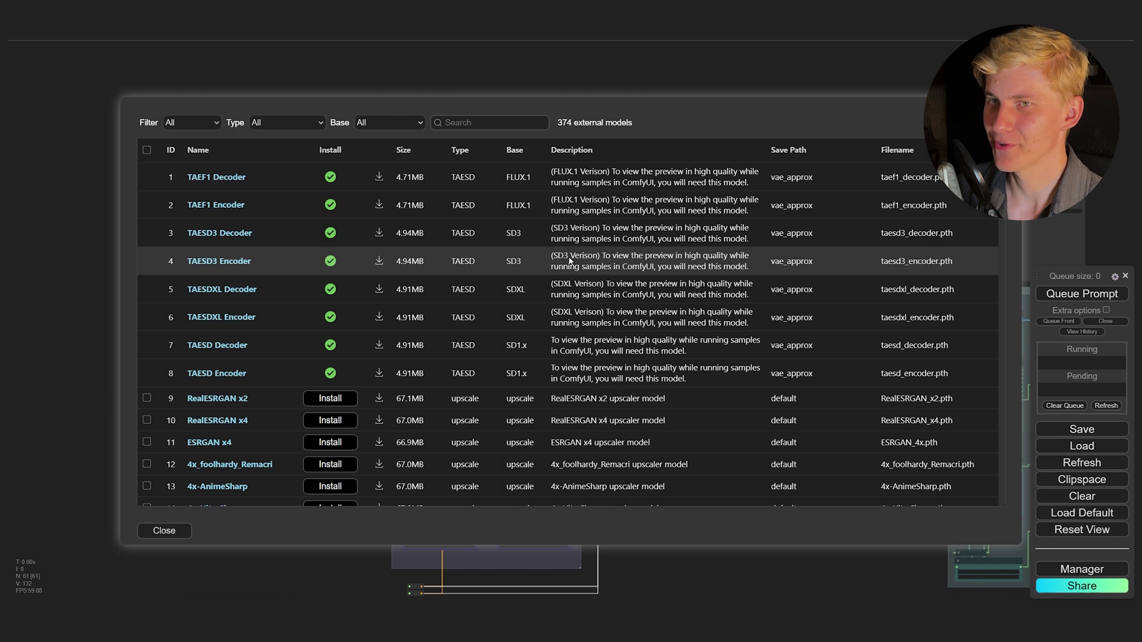
click(474, 127)
text(u)
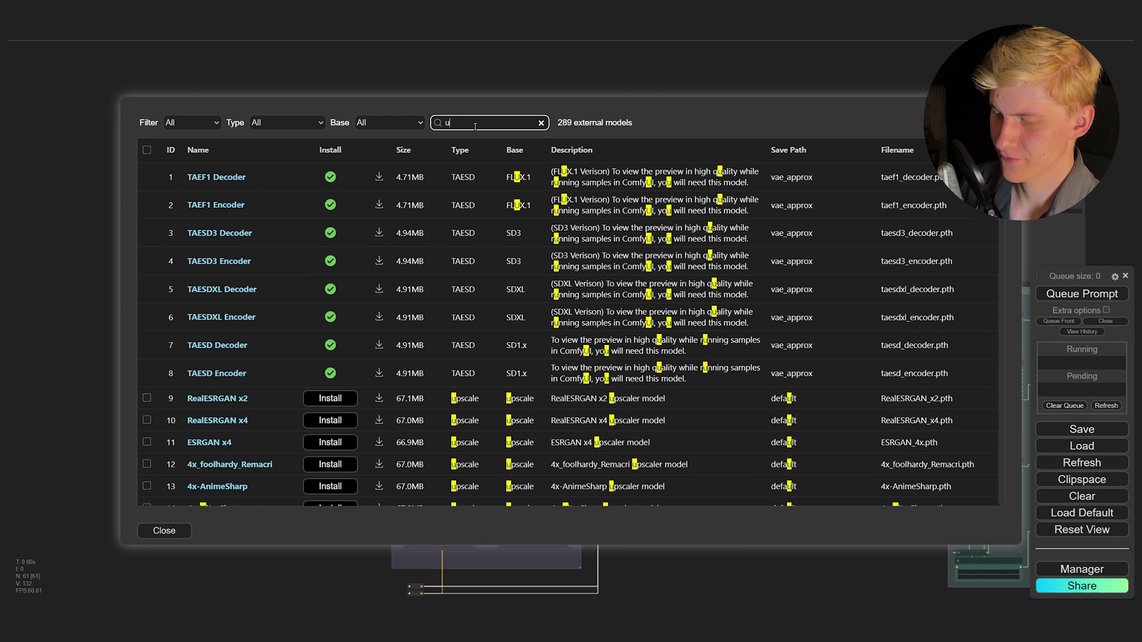
text(ltra)
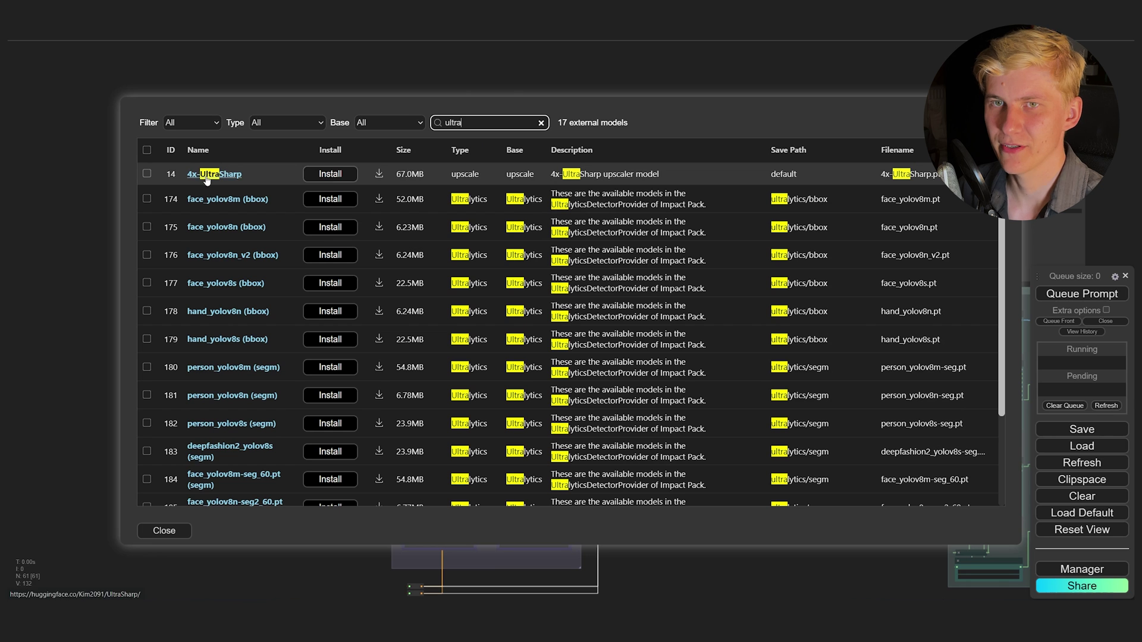
click(331, 179)
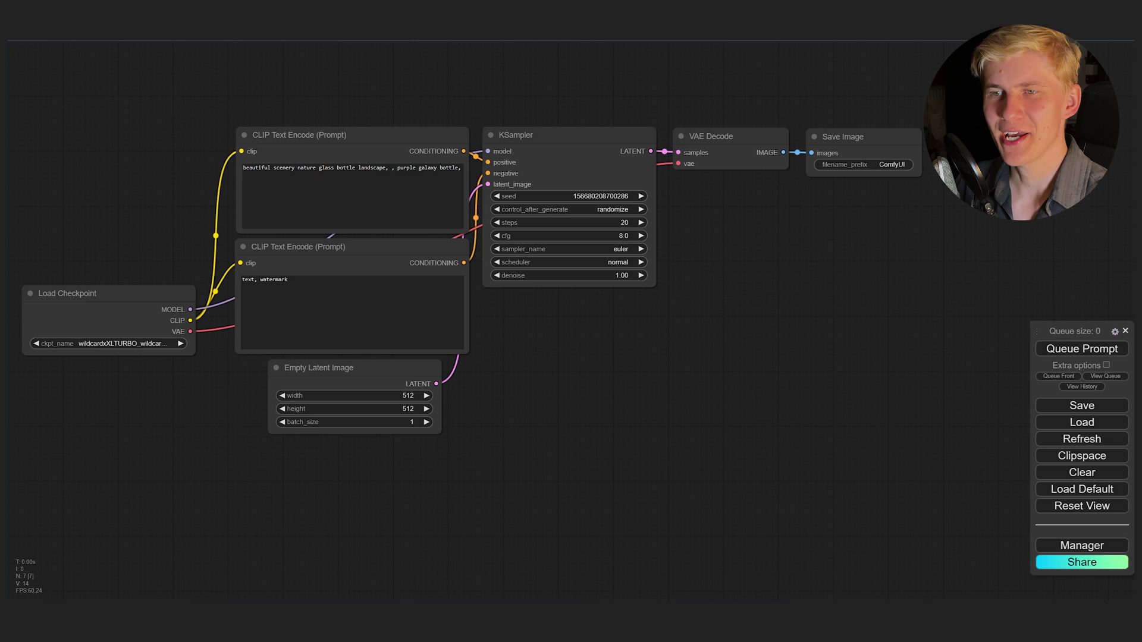
Load the downloaded workflow file onto the ComfyUI canvas in place of the default workflow
drag(914, 212, 680, 357)
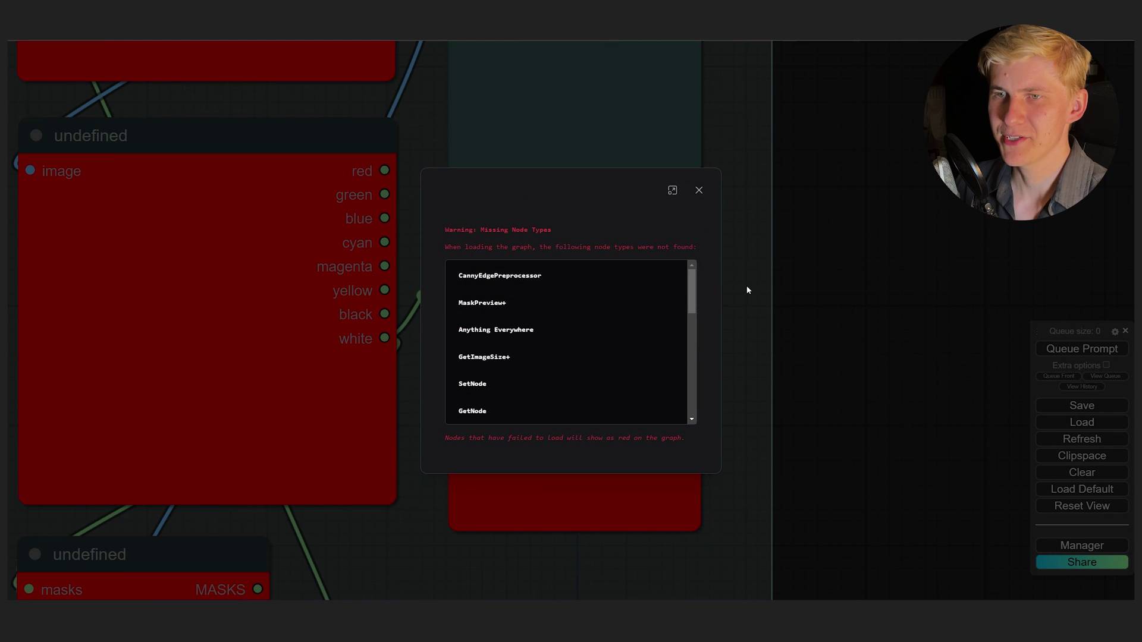
Review the full list of missing node types, close the warning and bring the whole workflow into view
scroll(563, 374, down, 5)
scroll(563, 373, down, 3)
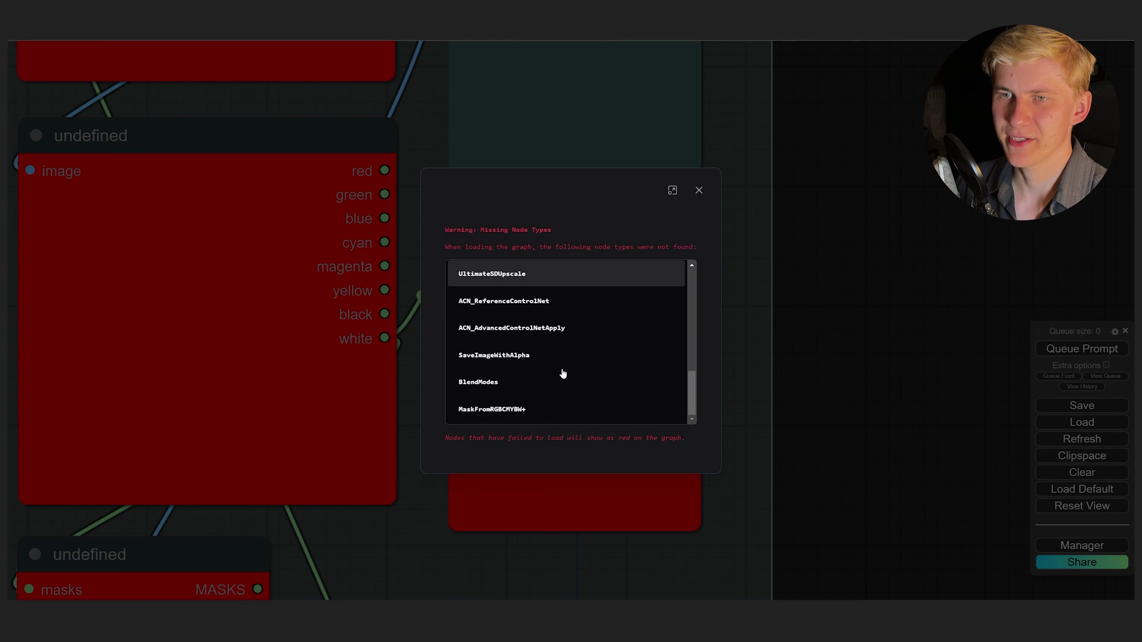
click(699, 190)
scroll(568, 305, down, 5)
scroll(568, 304, down, 10)
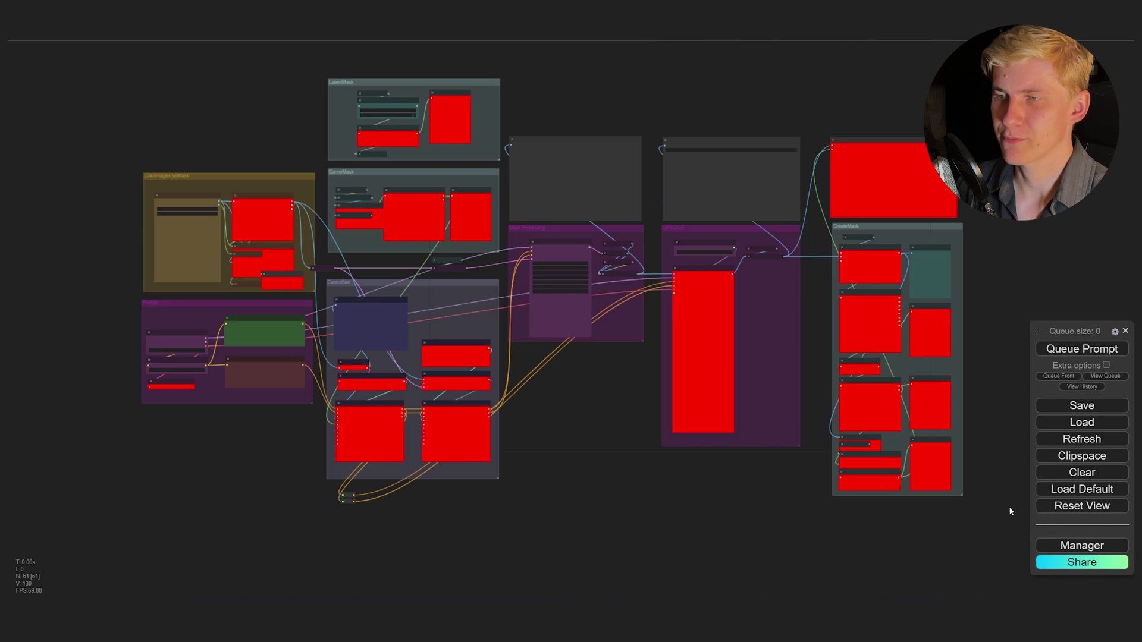
Install all missing custom nodes listed by the ComfyUI Manager and restart ComfyUI
click(1078, 545)
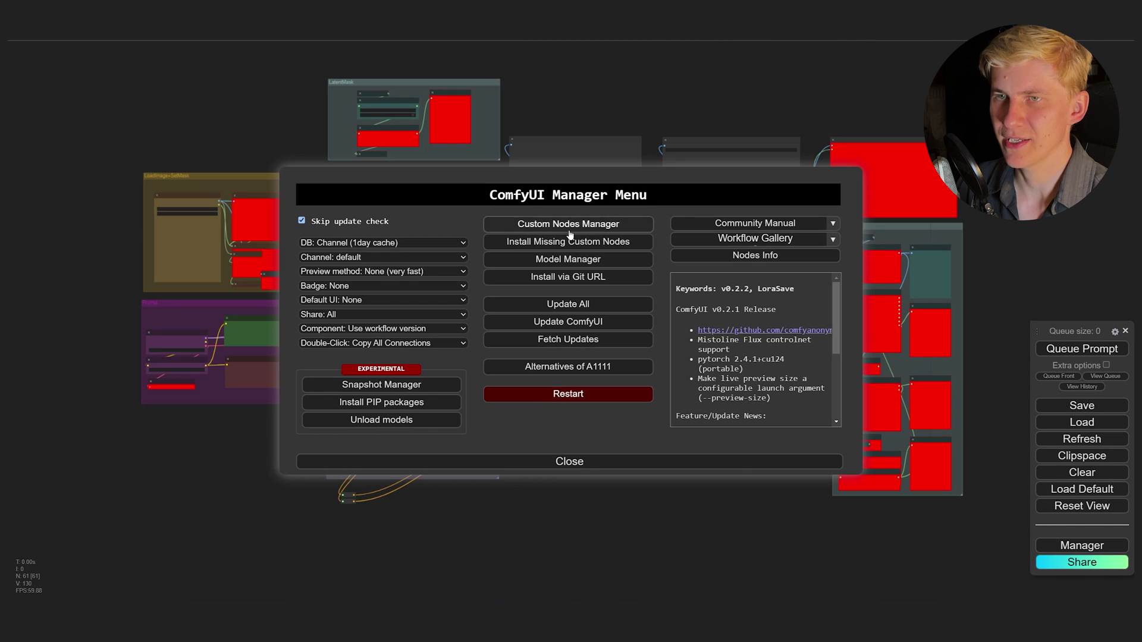
click(544, 244)
click(146, 150)
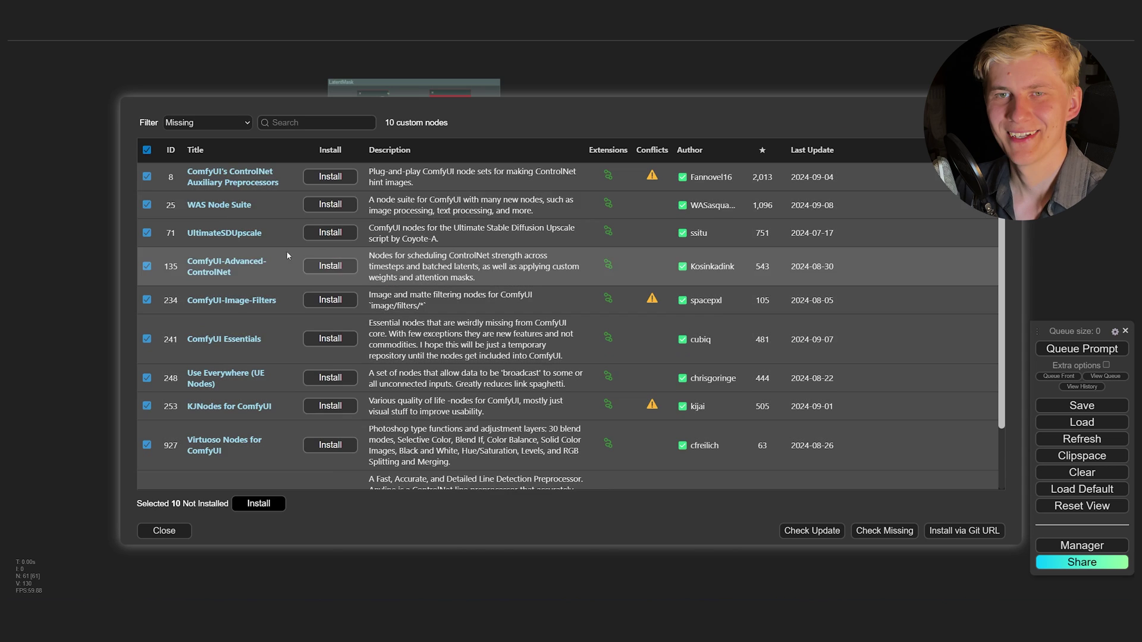
click(256, 503)
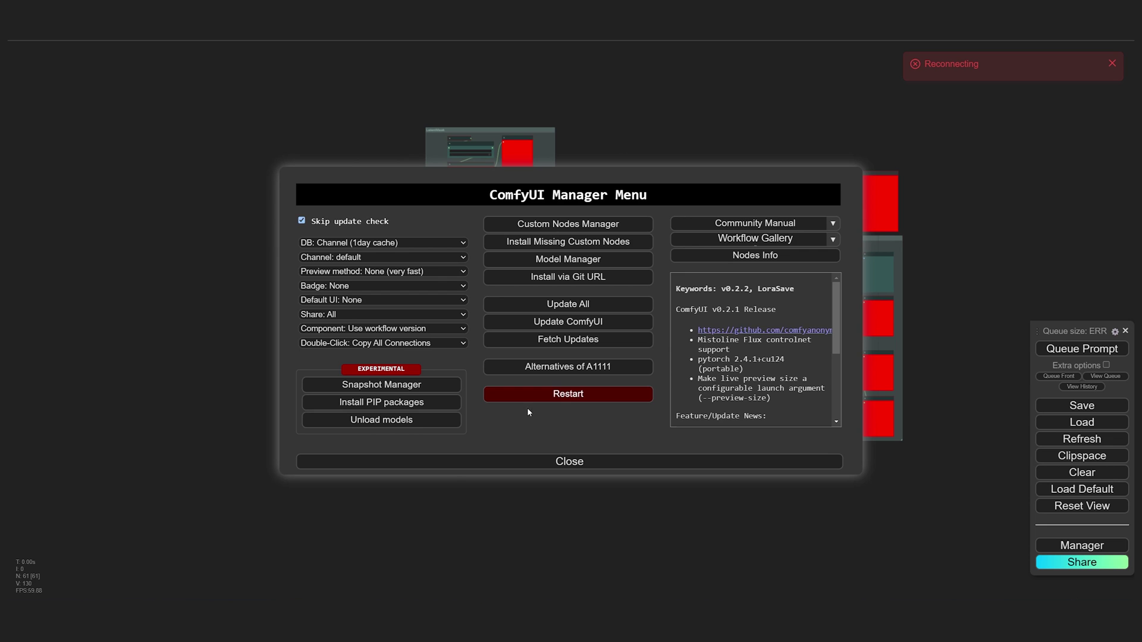
key(alt+Tab)
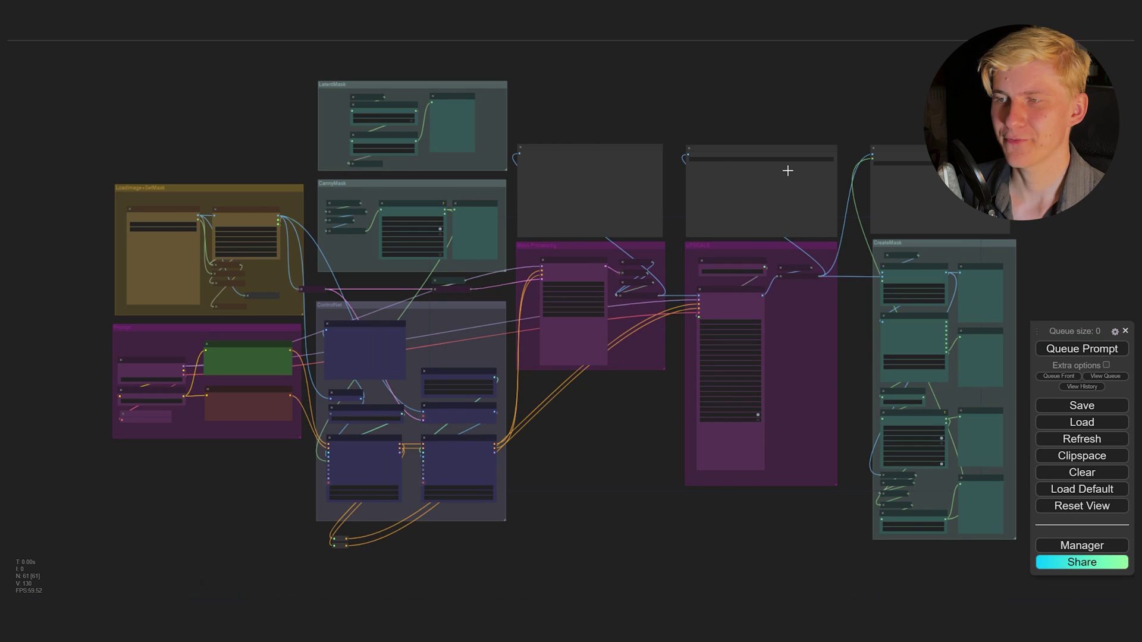
Set the graph's link render mode to Straight and the Manager's preview method to Latent2RGB (fast)
click(1115, 332)
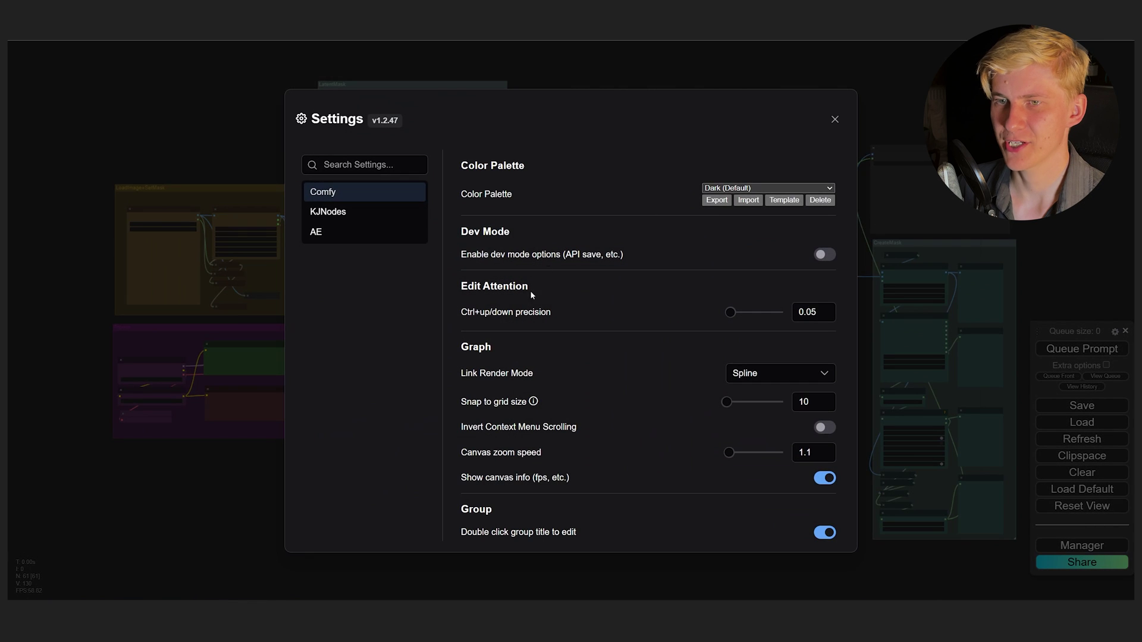
click(747, 374)
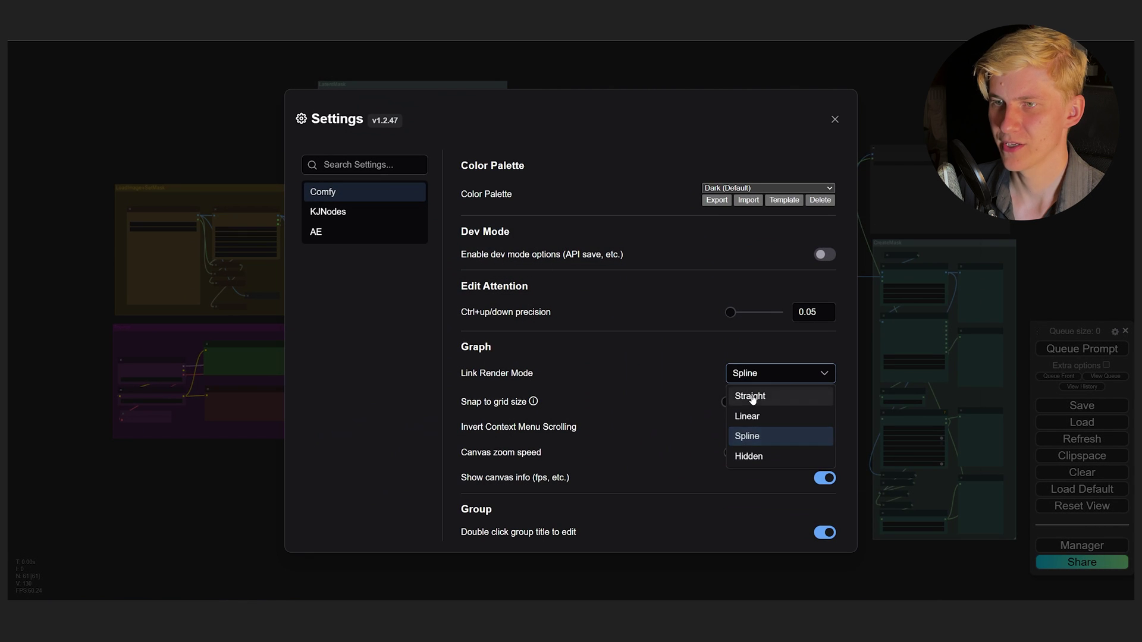
click(748, 395)
key(Escape)
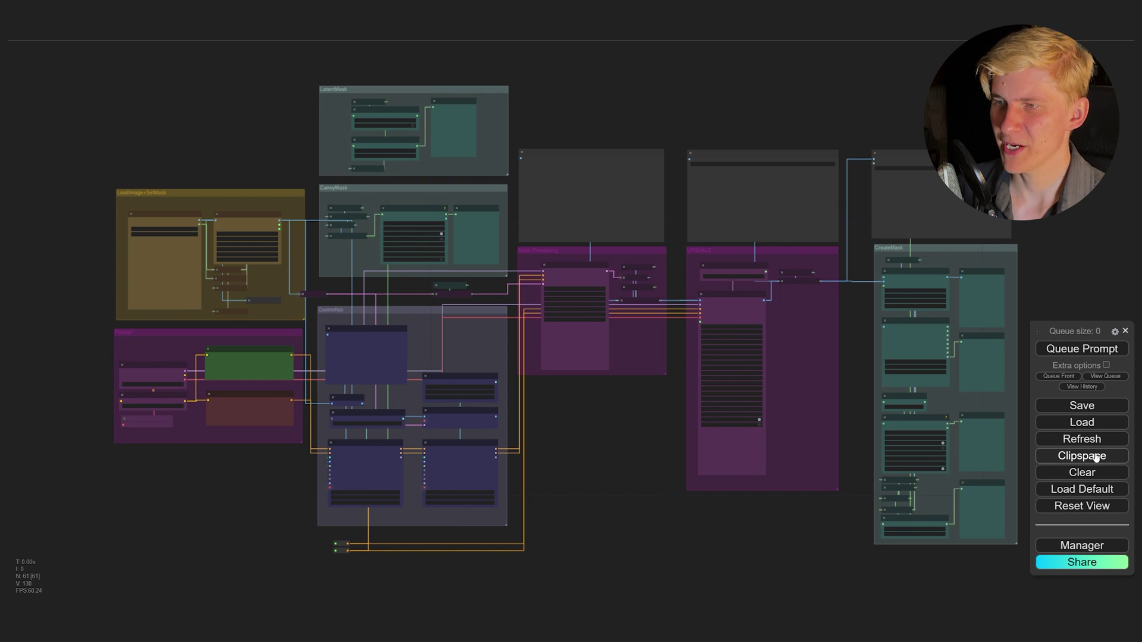
click(1082, 545)
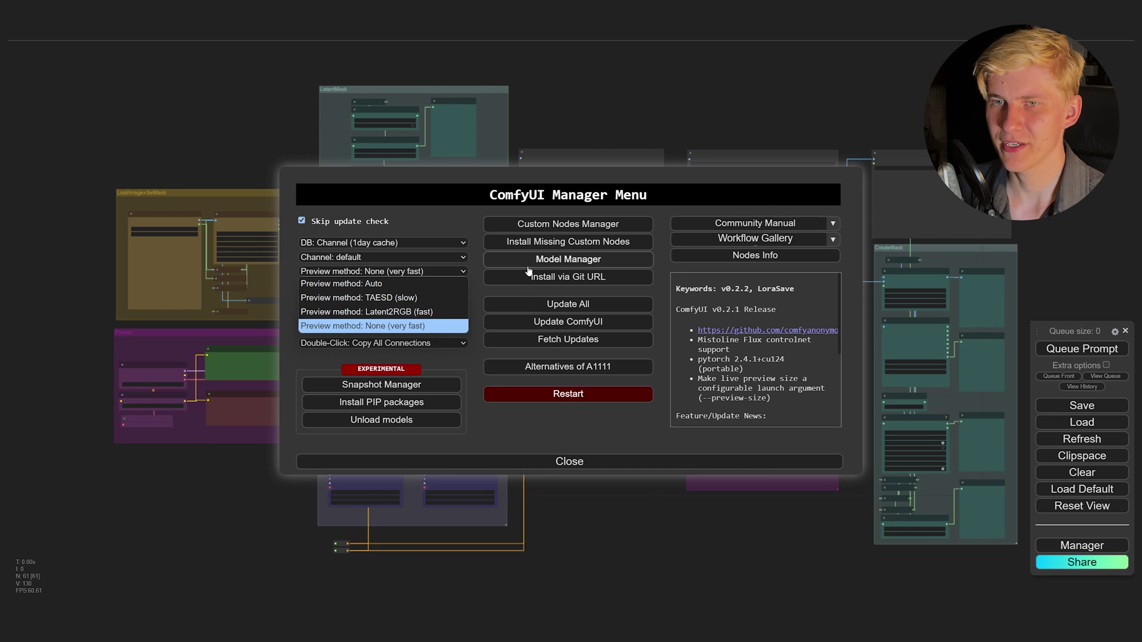
click(394, 313)
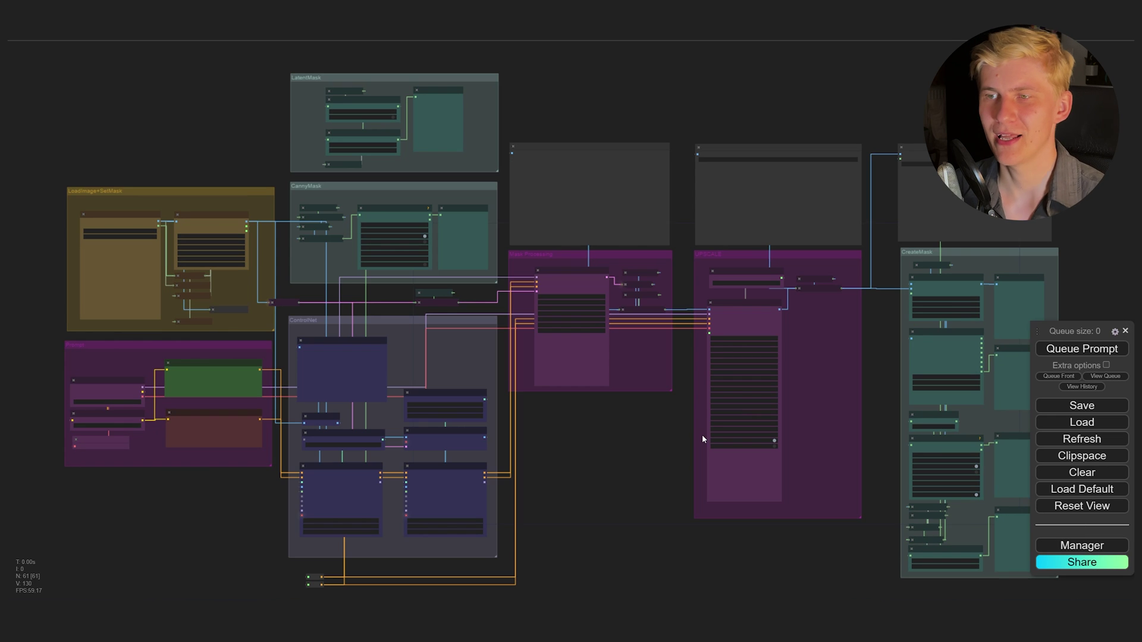
Load the 2282013-uhd_3840_2024_24fps city image into the Input Image node and open it in the mask editor with a thicker brush
drag(107, 208, 211, 208)
scroll(181, 238, up, 13)
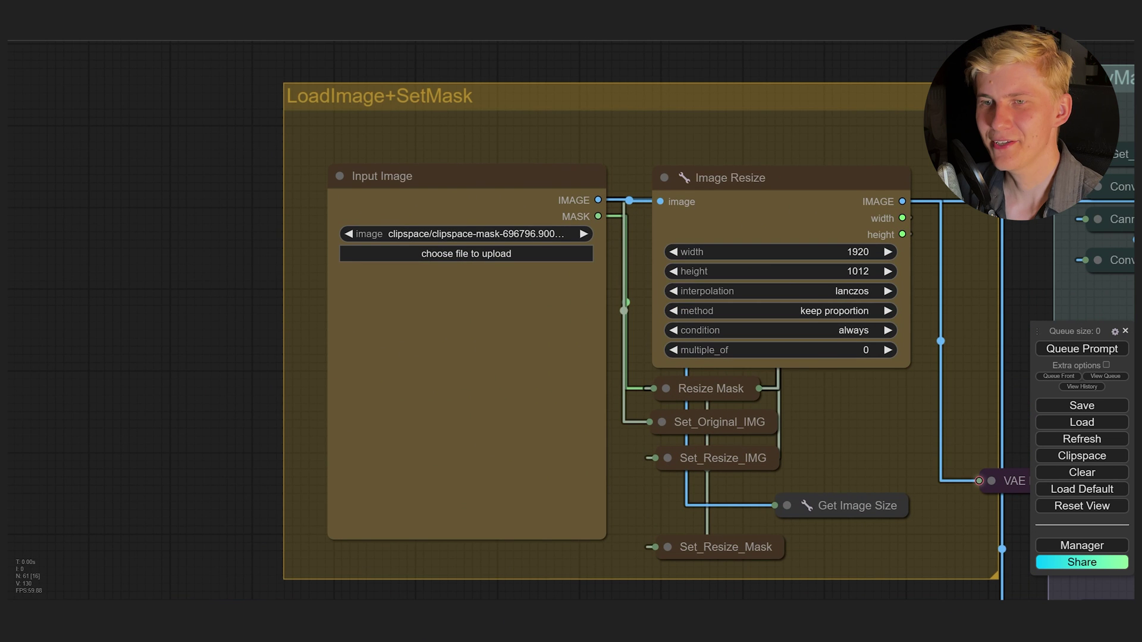
drag(752, 42, 485, 390)
scroll(517, 511, up, 4)
right_click(394, 293)
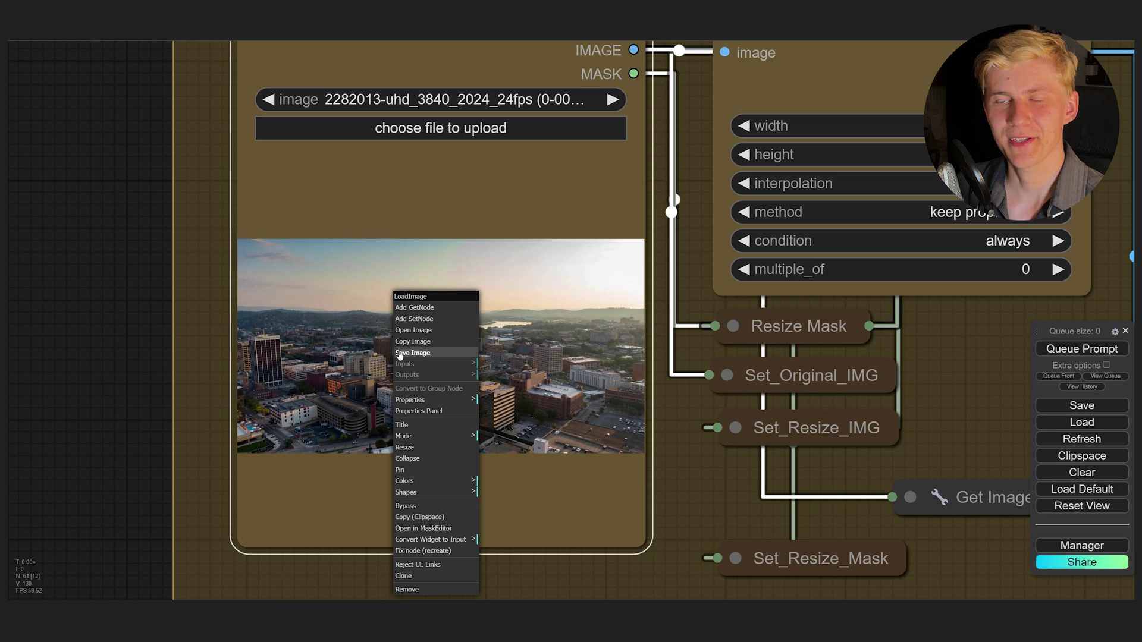
click(416, 530)
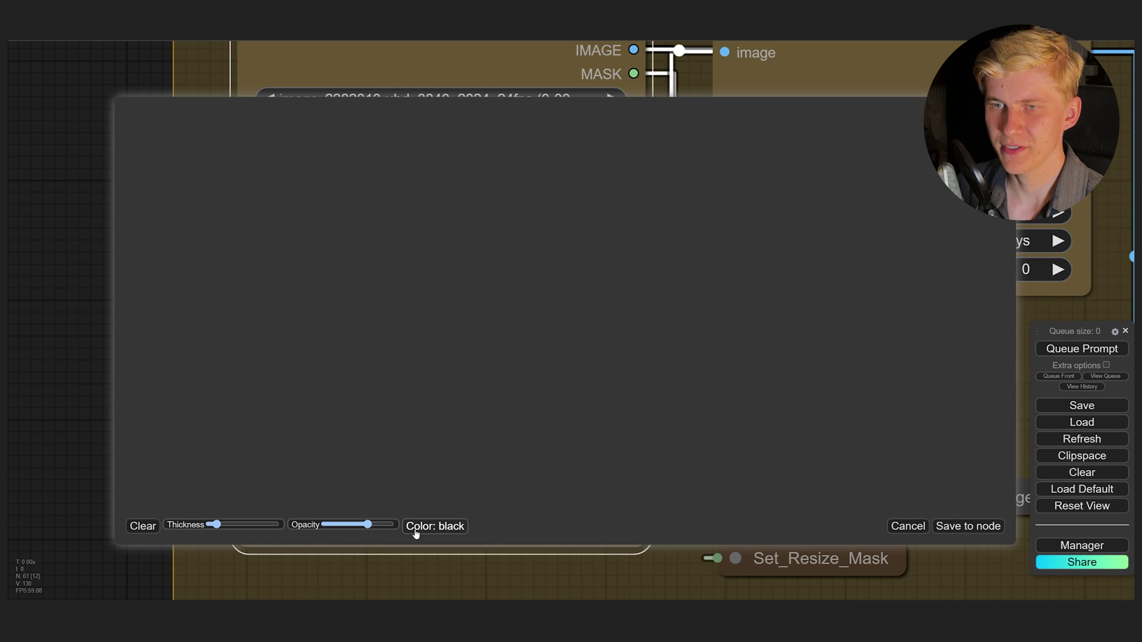
scroll(453, 259, up, 15)
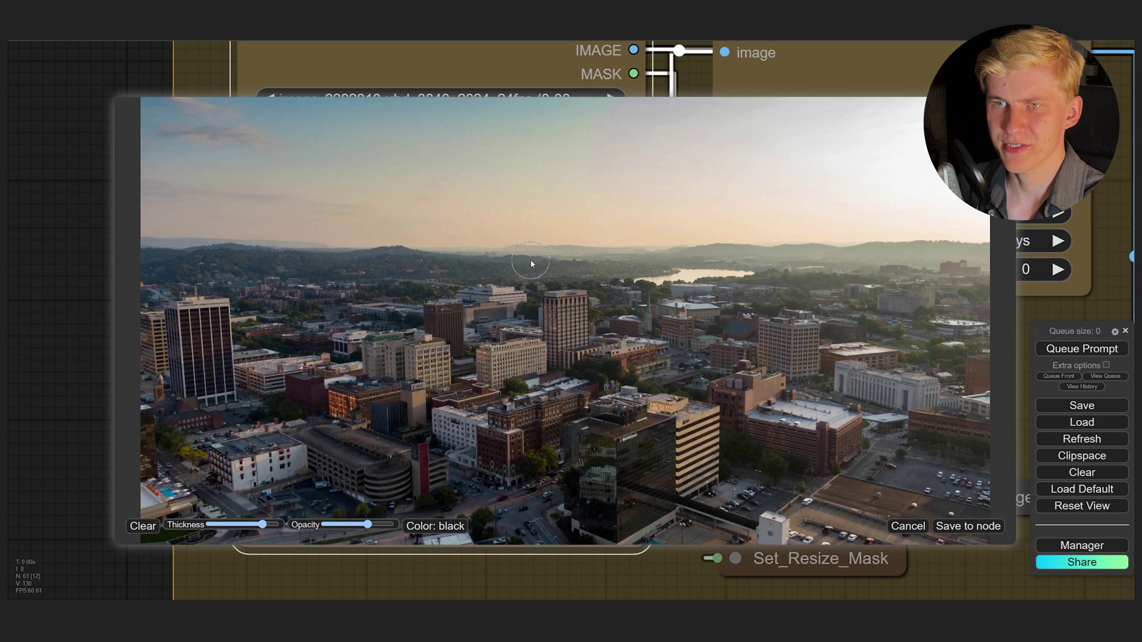
Paint a wide block and a smaller dome-shaped mask over the sky and hills above the skyline, and save the mask to the node
mouse_move(530, 257)
mouse_down()
mouse_move(645, 254)
mouse_move(361, 251)
mouse_move(368, 195)
mouse_move(410, 229)
mouse_move(376, 221)
mouse_move(658, 234)
mouse_move(652, 213)
mouse_move(389, 200)
mouse_move(475, 180)
mouse_up()
drag(475, 180, 551, 168)
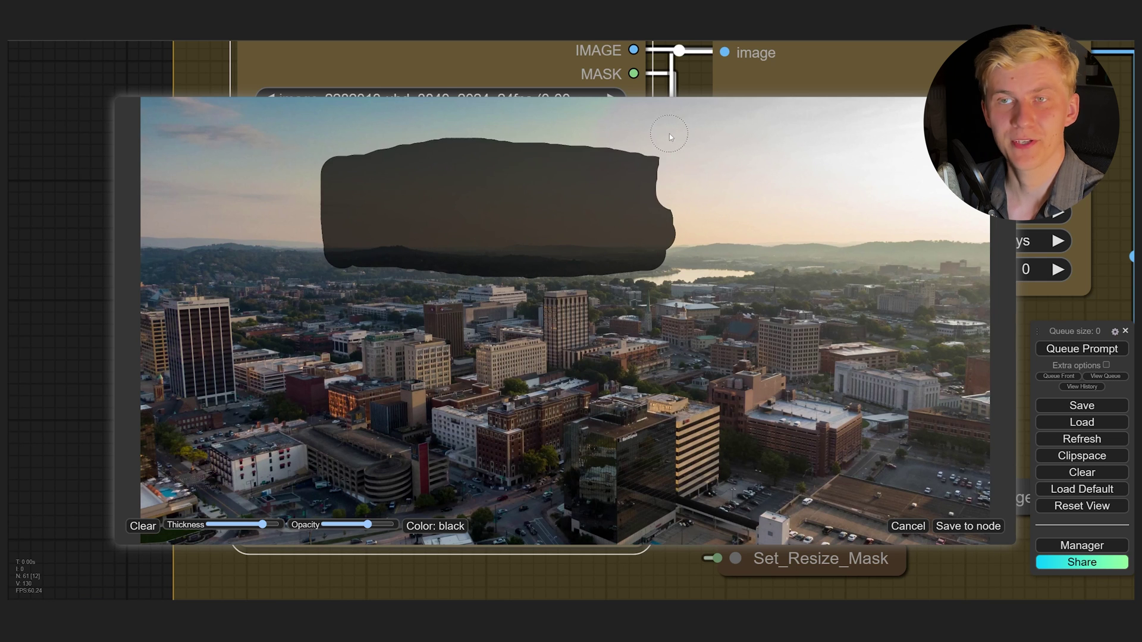
drag(668, 134, 662, 273)
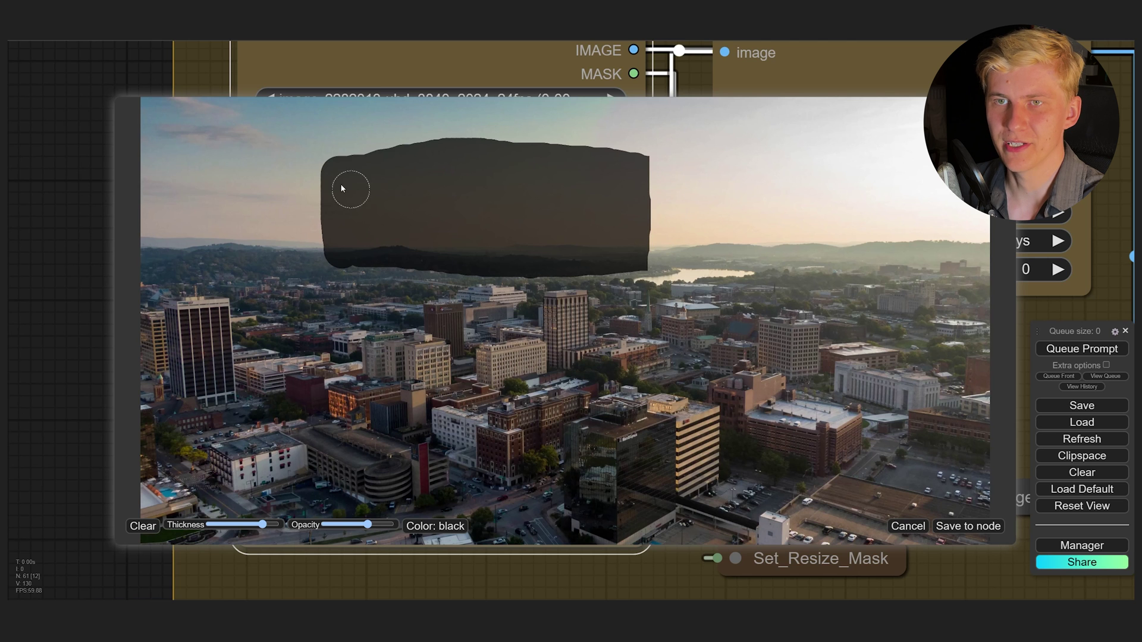
mouse_move(342, 188)
mouse_down()
mouse_move(318, 152)
mouse_move(305, 305)
mouse_up()
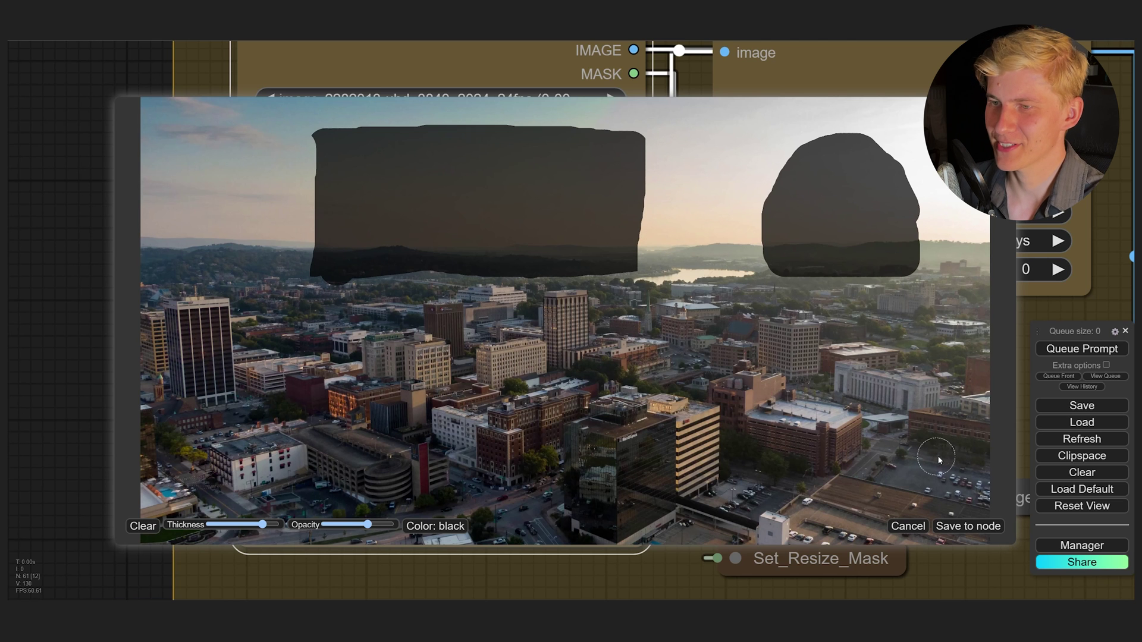
click(981, 526)
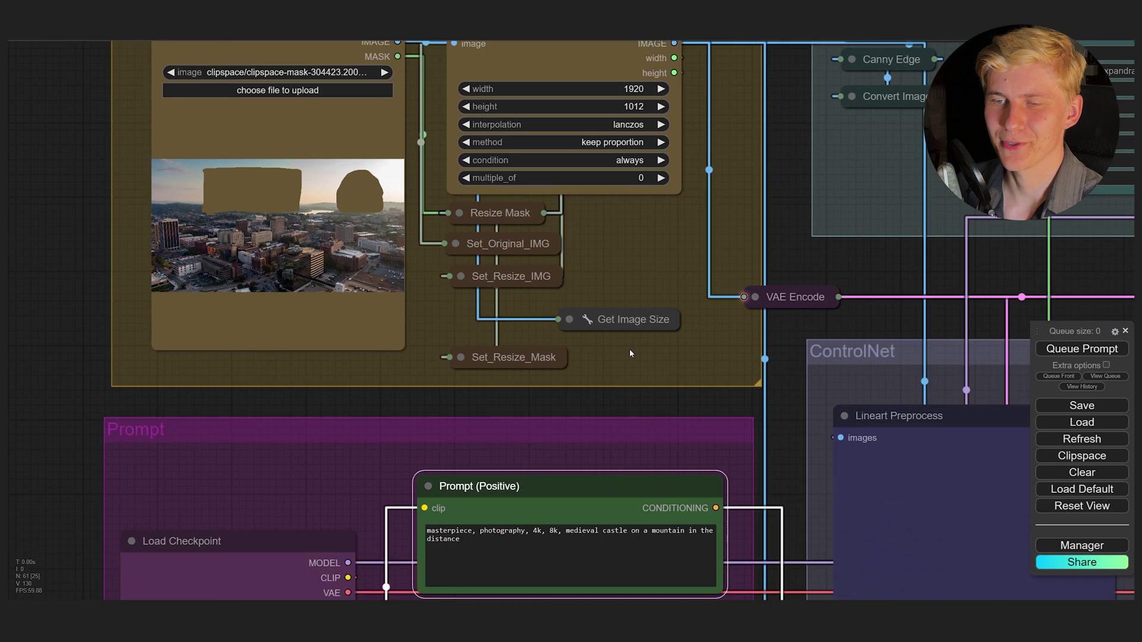
Change the positive prompt to "masterpiece, photography, 4k, 8k, a space ship ruin, overgrown, broken, sinking into the ground"
drag(630, 352, 643, 104)
scroll(643, 105, up, 4)
scroll(642, 109, down, 3)
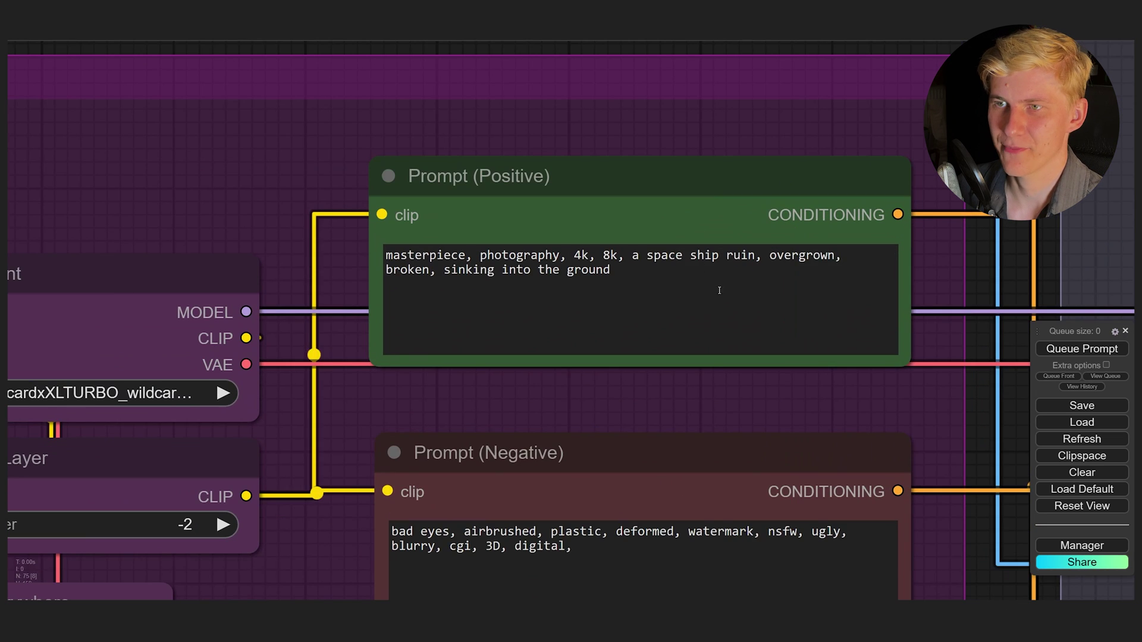
drag(719, 290, 632, 257)
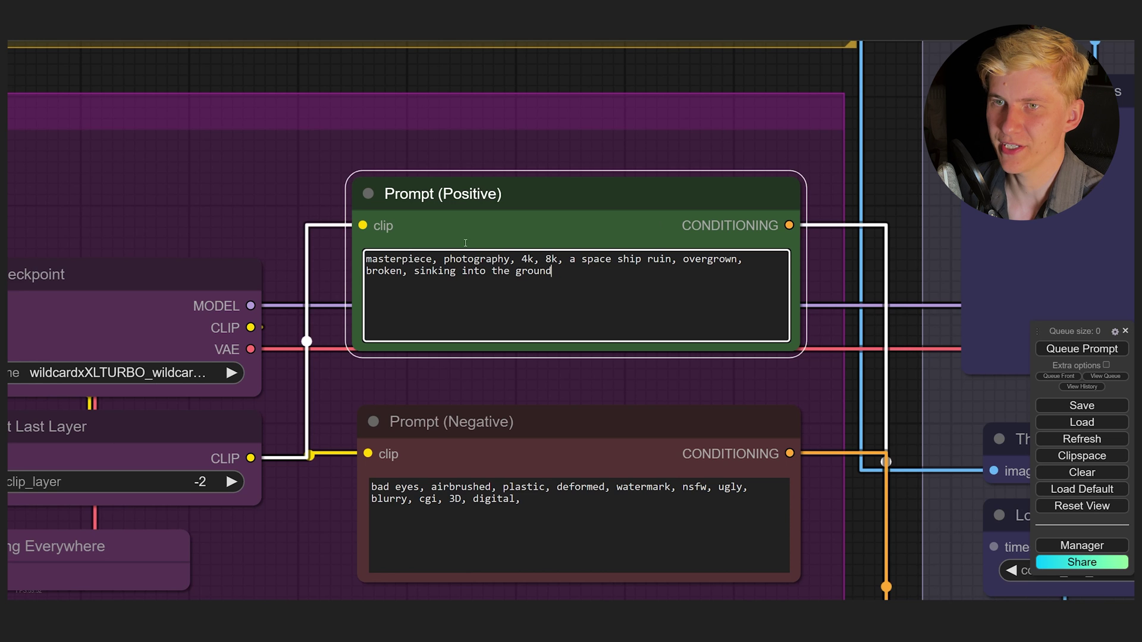
Queue the workflow, follow the KSampler's progress and inspect the generated areas in the Preview Image node
scroll(684, 193, down, 5)
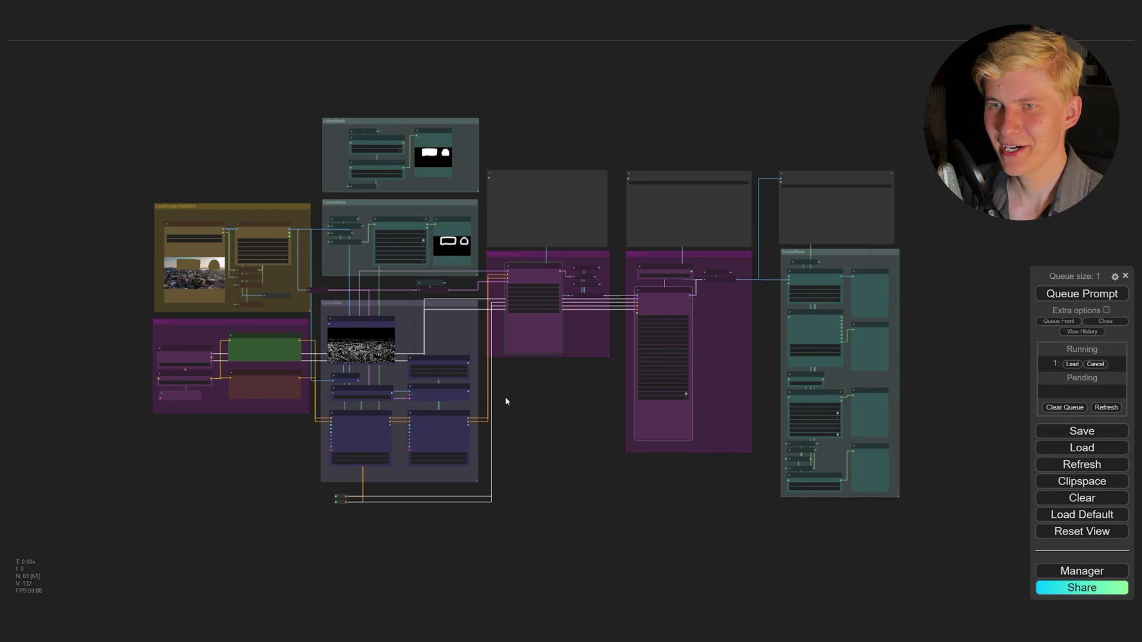
scroll(505, 398, up, 3)
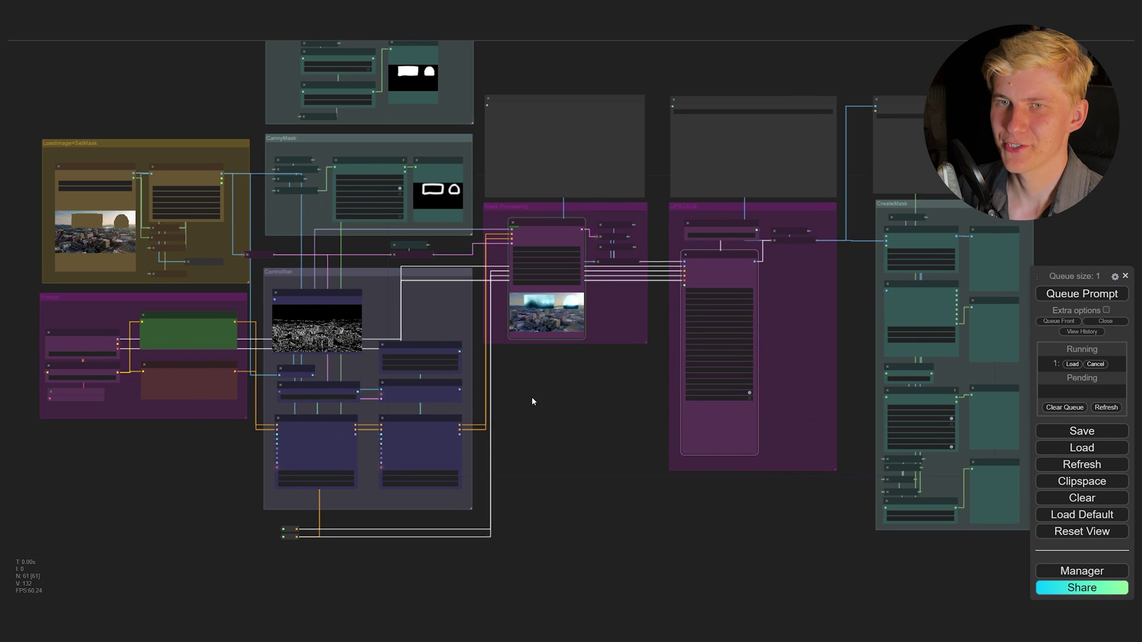
drag(525, 397, 538, 399)
scroll(538, 403, up, 18)
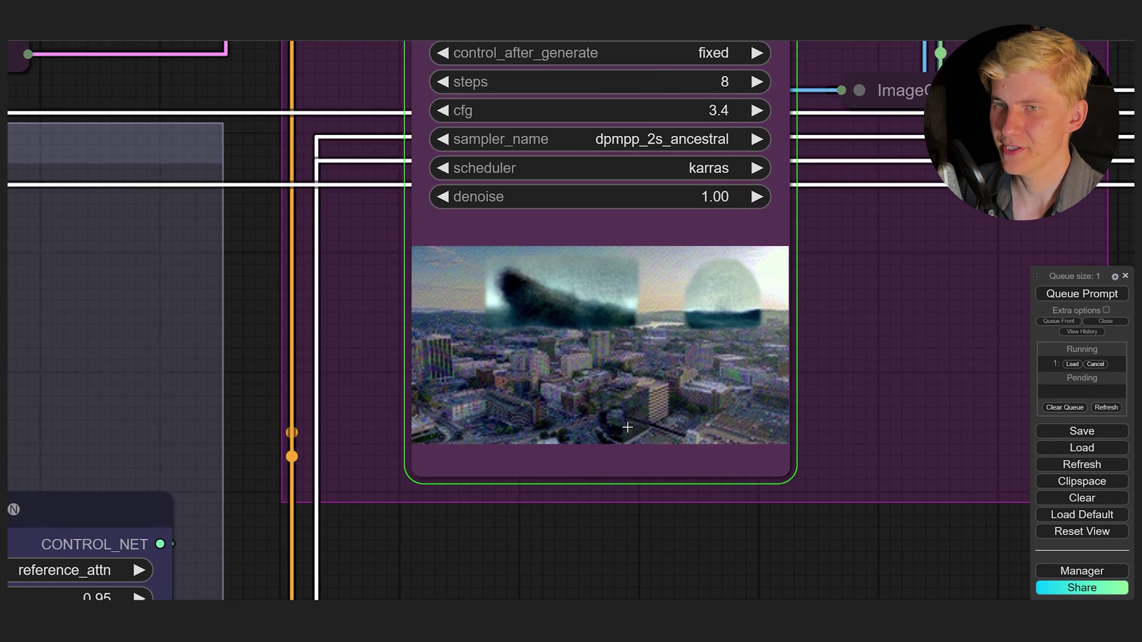
scroll(669, 293, up, 2)
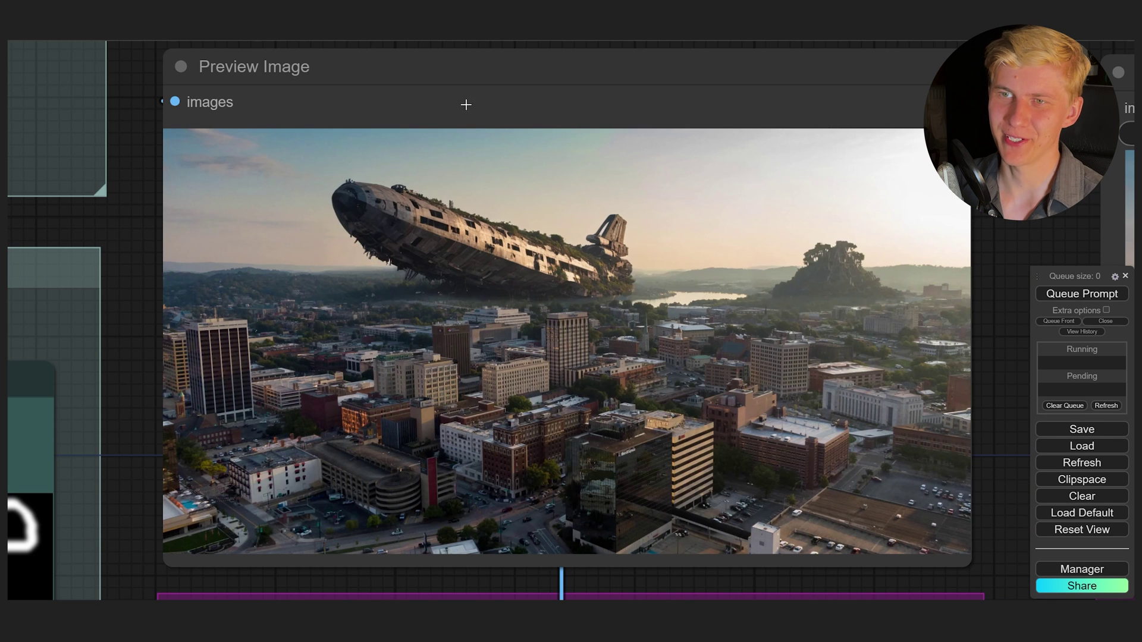
scroll(776, 301, up, 2)
scroll(843, 260, up, 5)
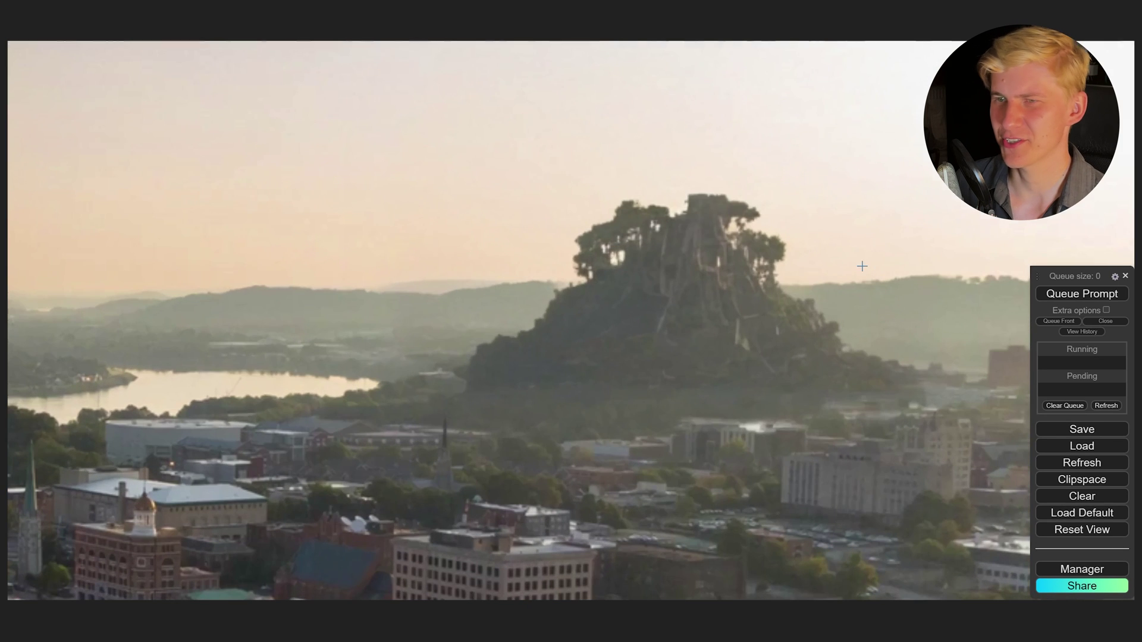
scroll(632, 299, down, 3)
scroll(632, 299, down, 8)
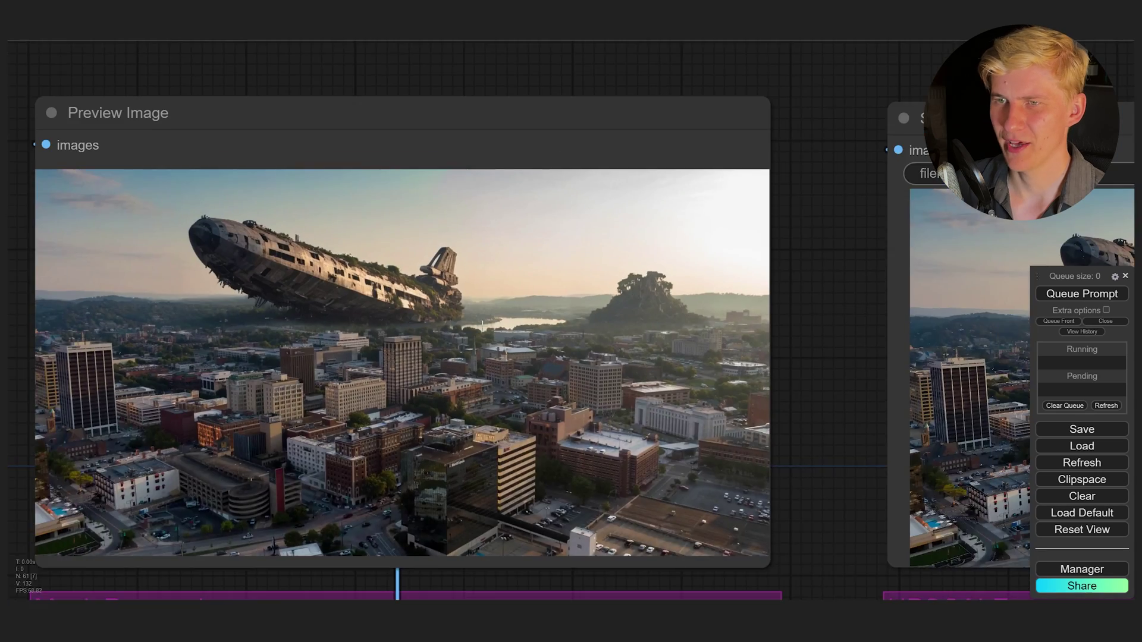
Change the seed of the KSampler in the Mask Processing group and queue the workflow again for a new variation
drag(877, 439, 1005, 390)
scroll(807, 417, down, 3)
drag(727, 468, 738, 93)
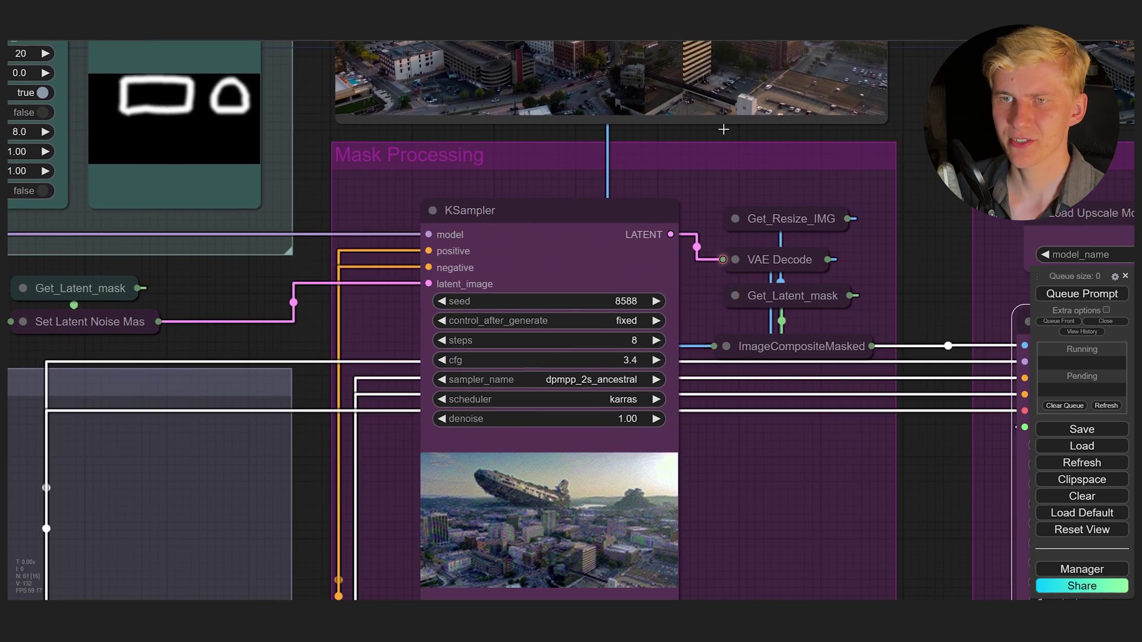
click(657, 301)
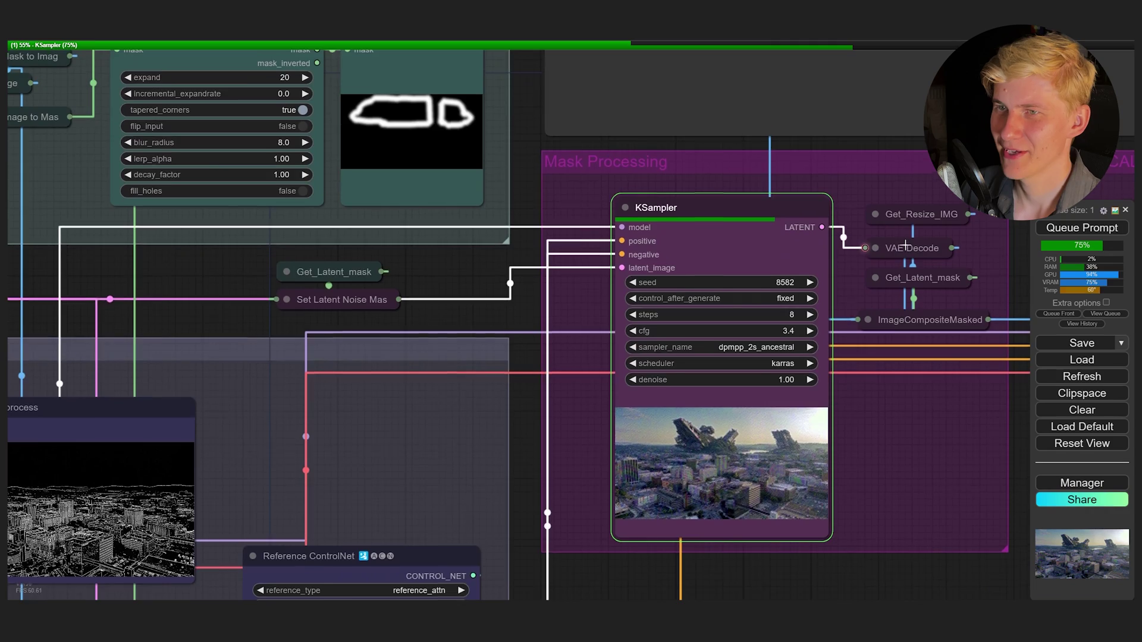
Examine the new variation's ruins up close in the Preview Image node, and look over the LoadImage+SetMask group's Image Resize settings
scroll(800, 267, down, 1)
drag(804, 281, 796, 534)
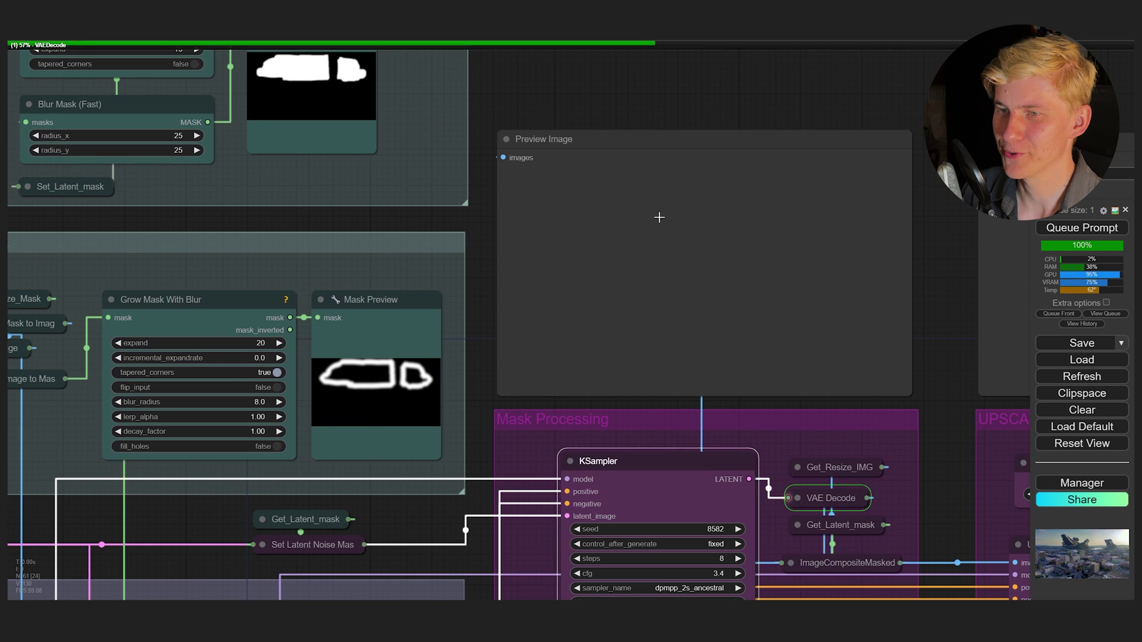
scroll(706, 190, up, 2)
scroll(891, 249, up, 4)
drag(891, 249, 829, 243)
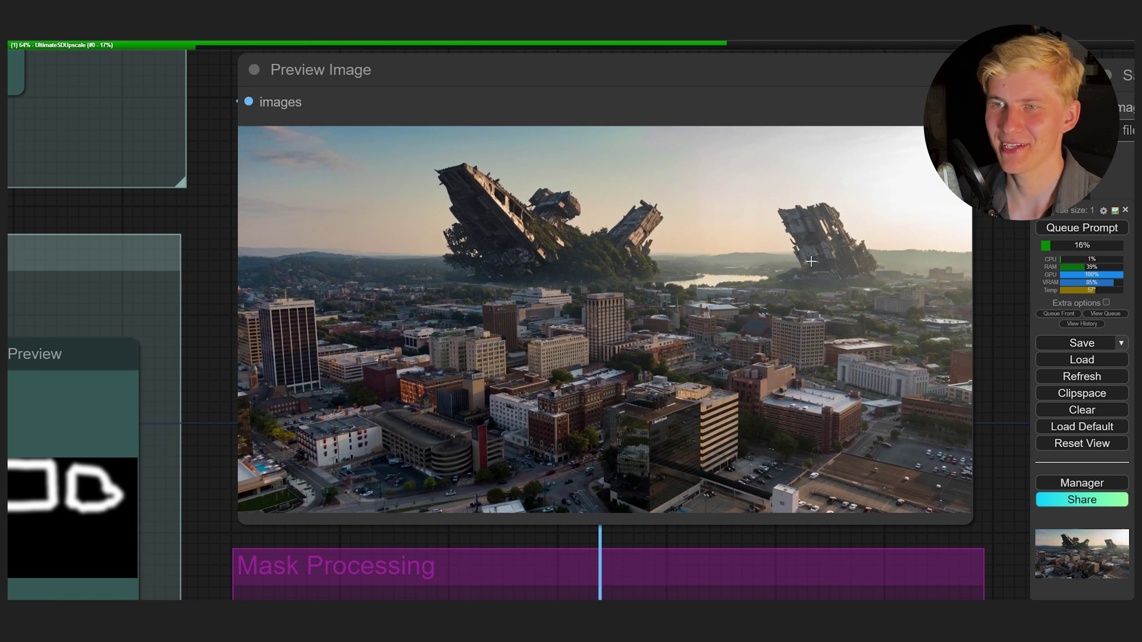
scroll(804, 265, up, 1)
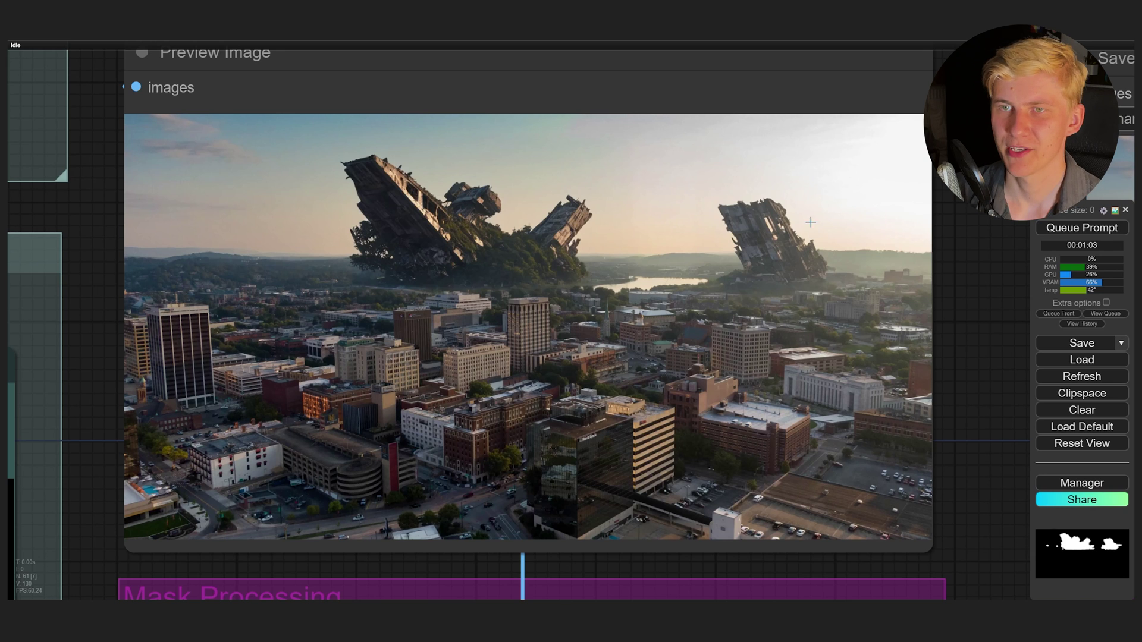
scroll(545, 206, up, 10)
scroll(769, 297, down, 4)
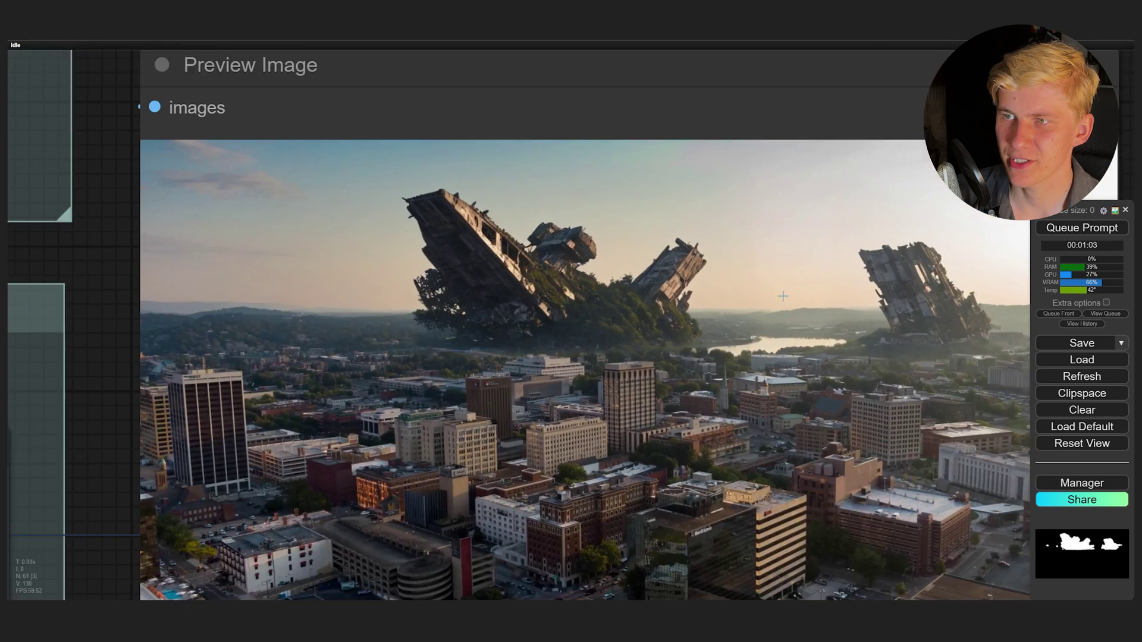
scroll(514, 375, up, 8)
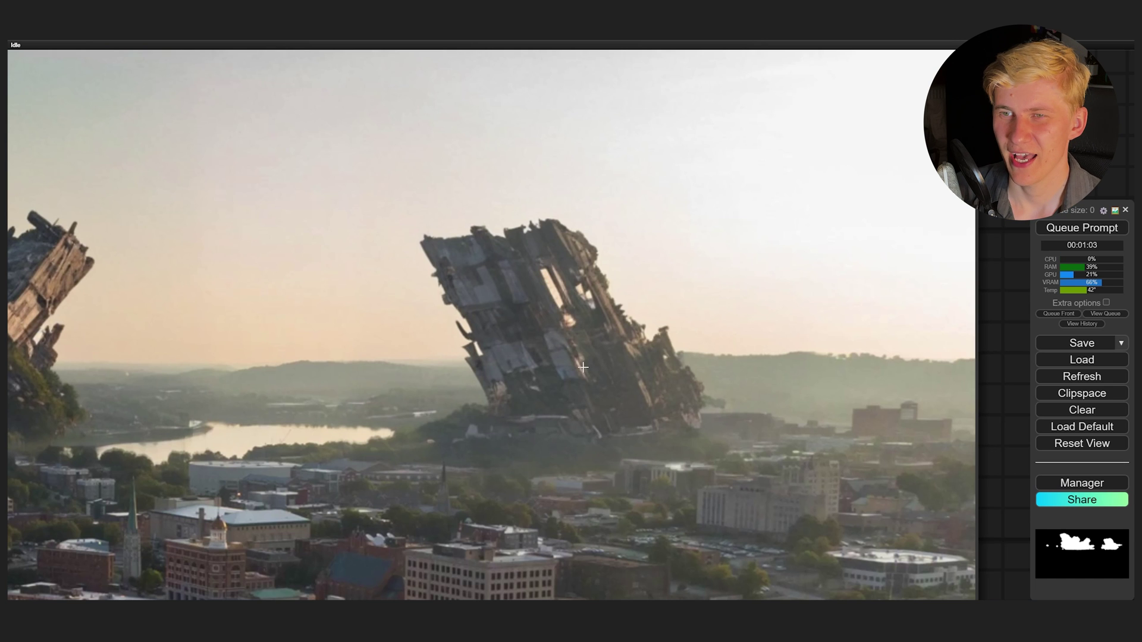
scroll(583, 367, down, 4)
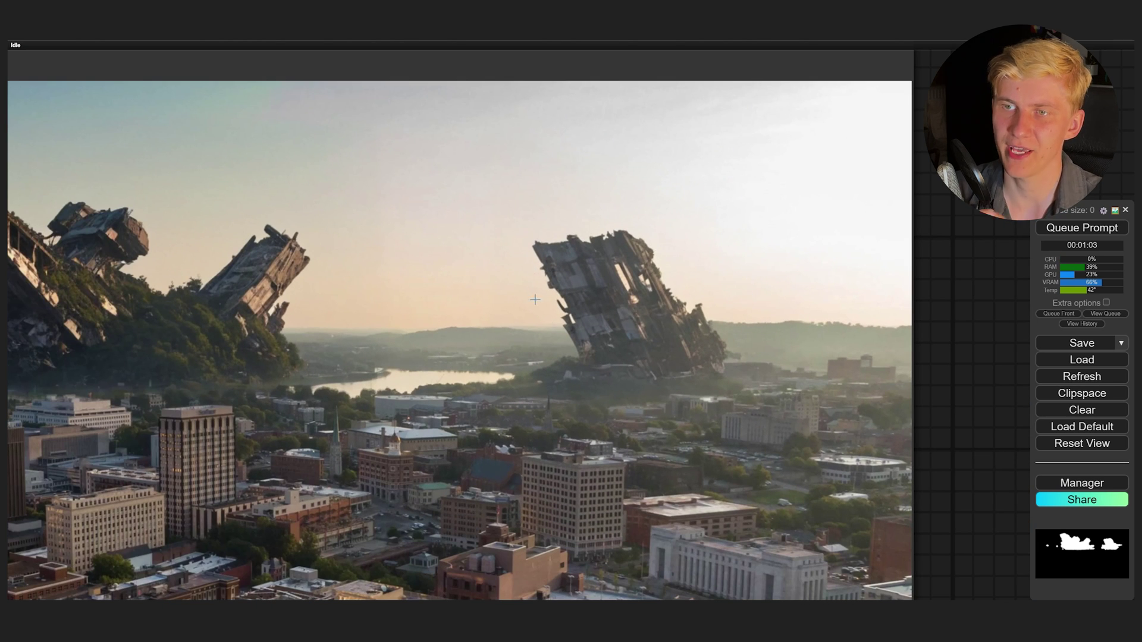
scroll(639, 359, up, 3)
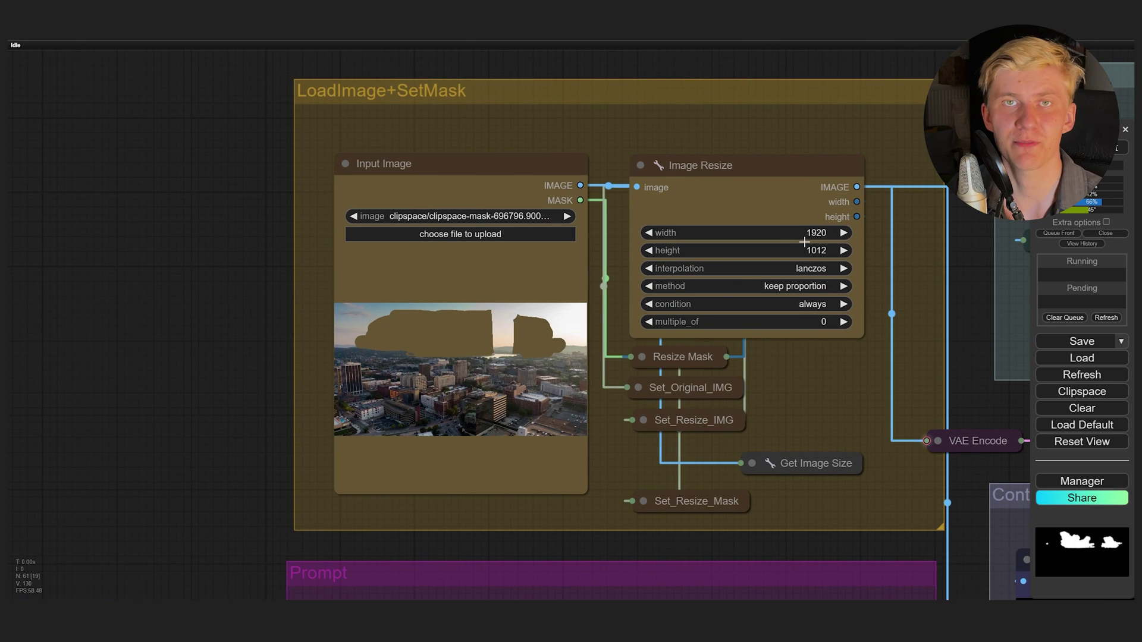
drag(679, 261, 573, 287)
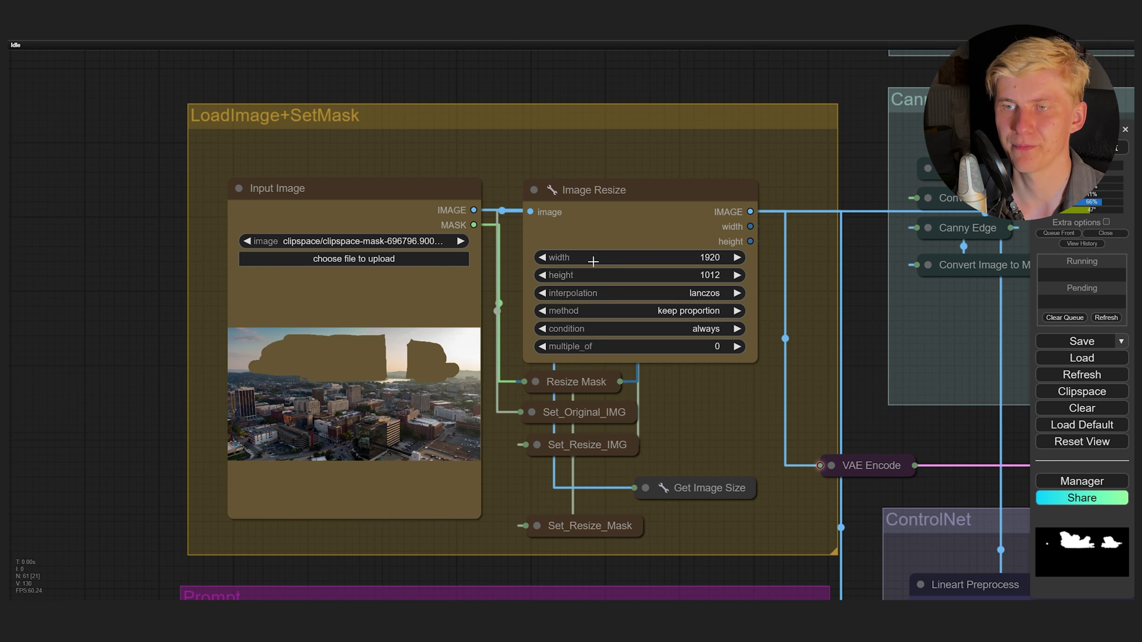
Look over the positive and negative prompts, and the LatentMask and CannyMask groups' grow and blur settings with their mask previews
drag(537, 198, 533, 167)
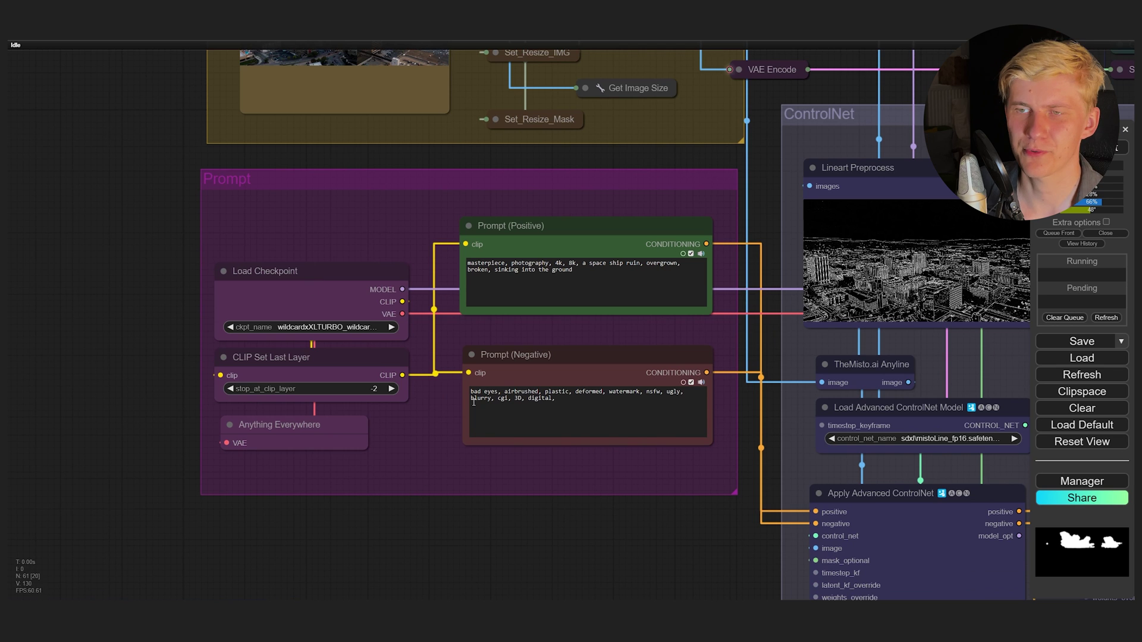
click(521, 232)
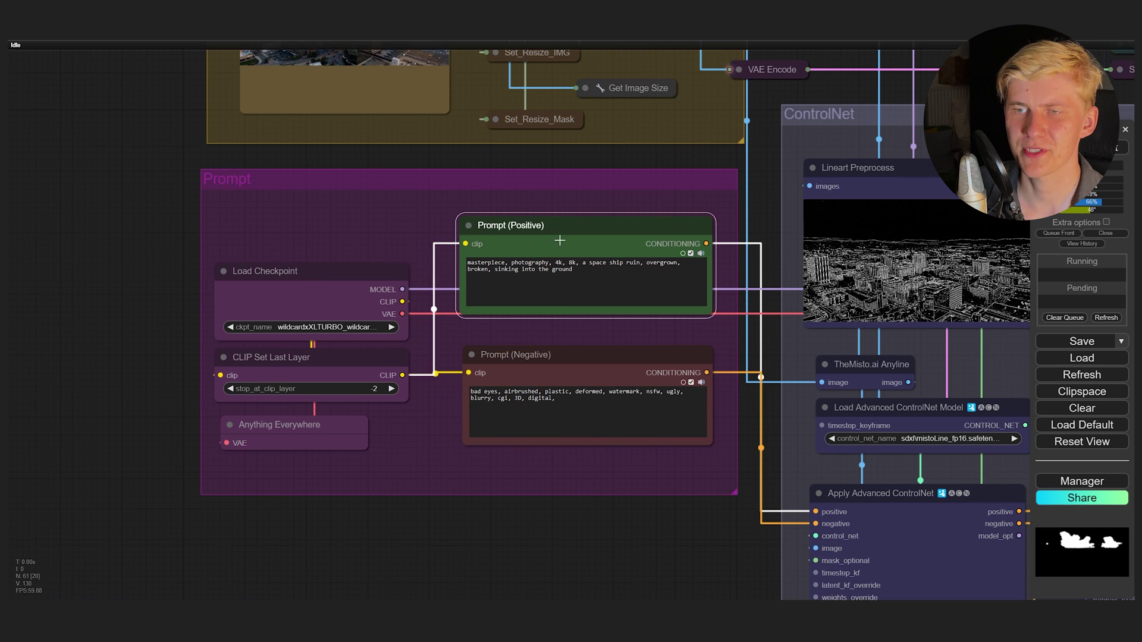
click(561, 364)
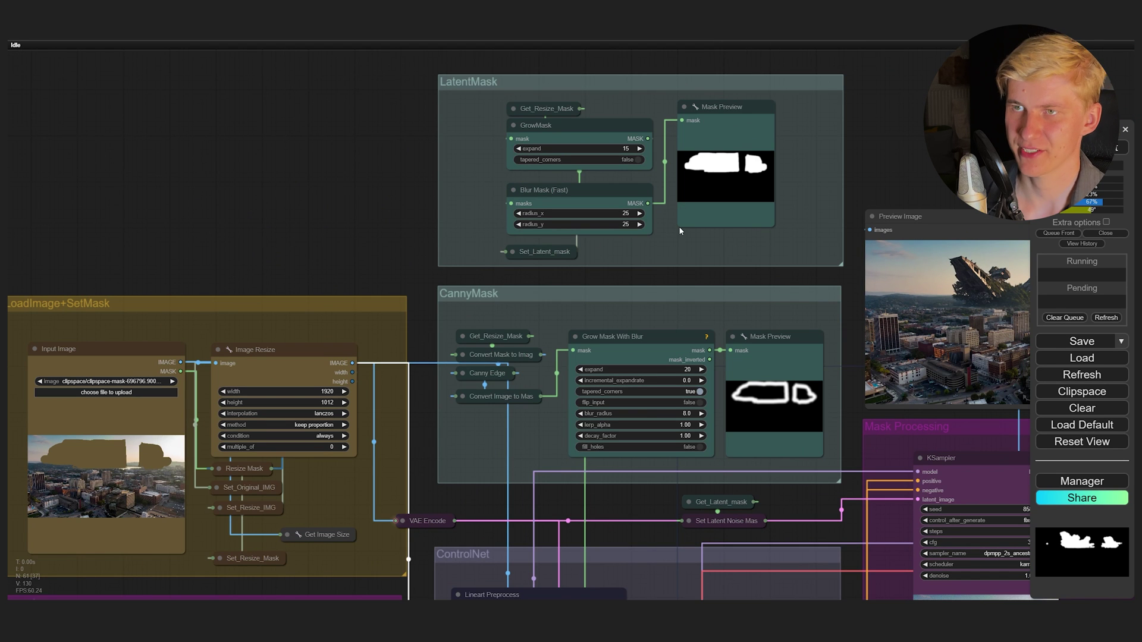
drag(680, 229, 680, 354)
scroll(756, 333, up, 8)
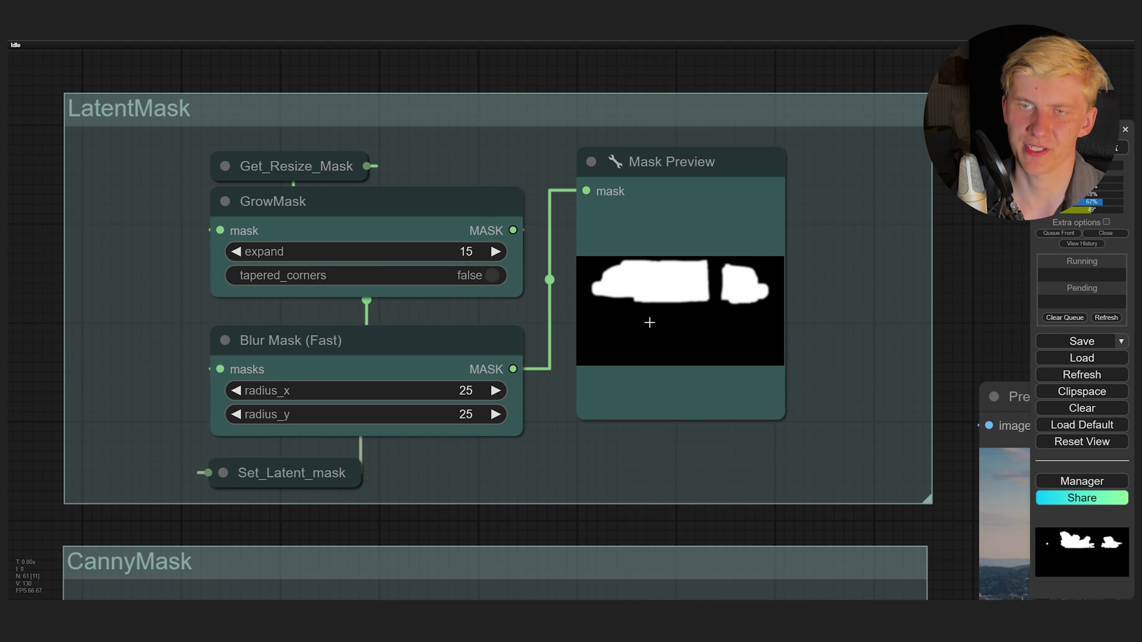
scroll(630, 357, up, 2)
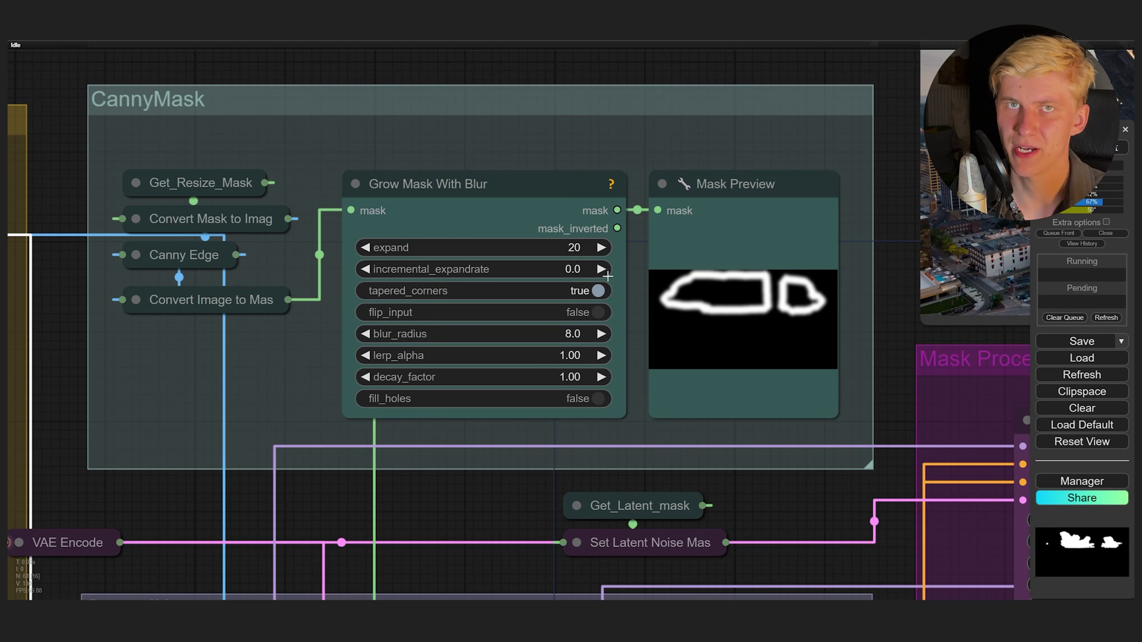
scroll(607, 276, down, 3)
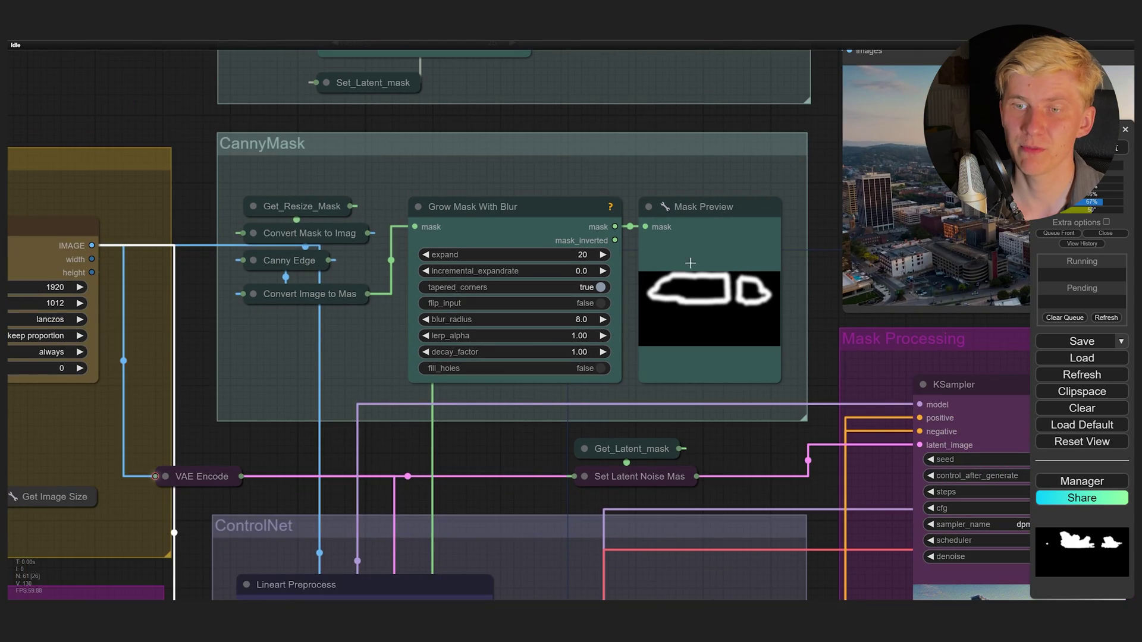
Examine the Lineart Preprocess preview up close, and look over the ControlNet group's nodes and the KSampler in Mask Processing
drag(511, 499, 679, 69)
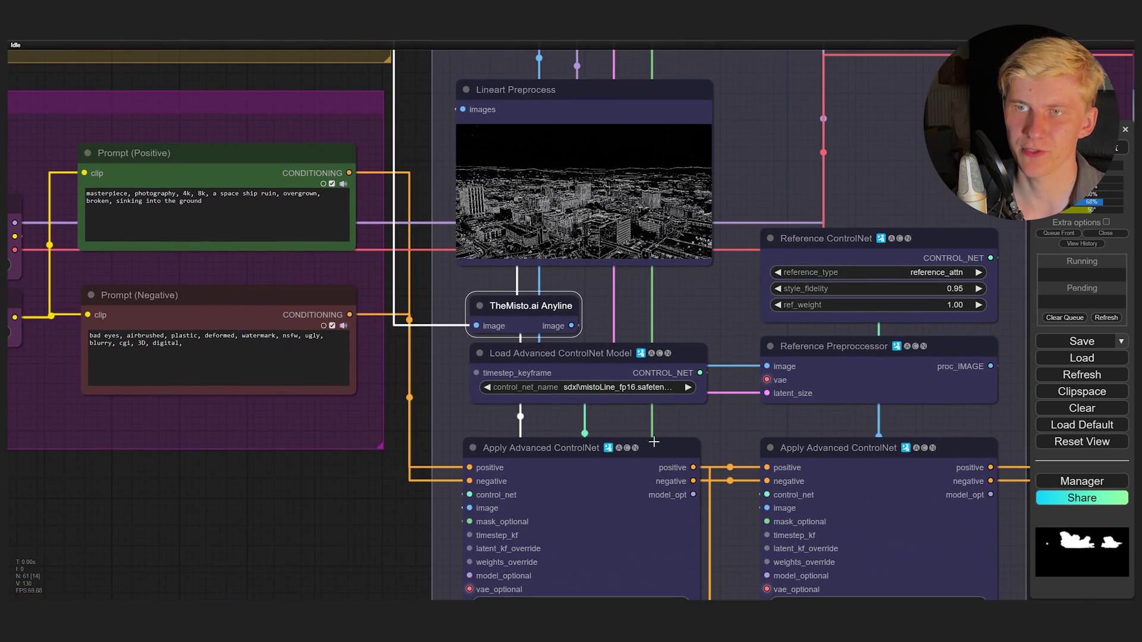
scroll(591, 214, down, 1)
scroll(586, 208, up, 10)
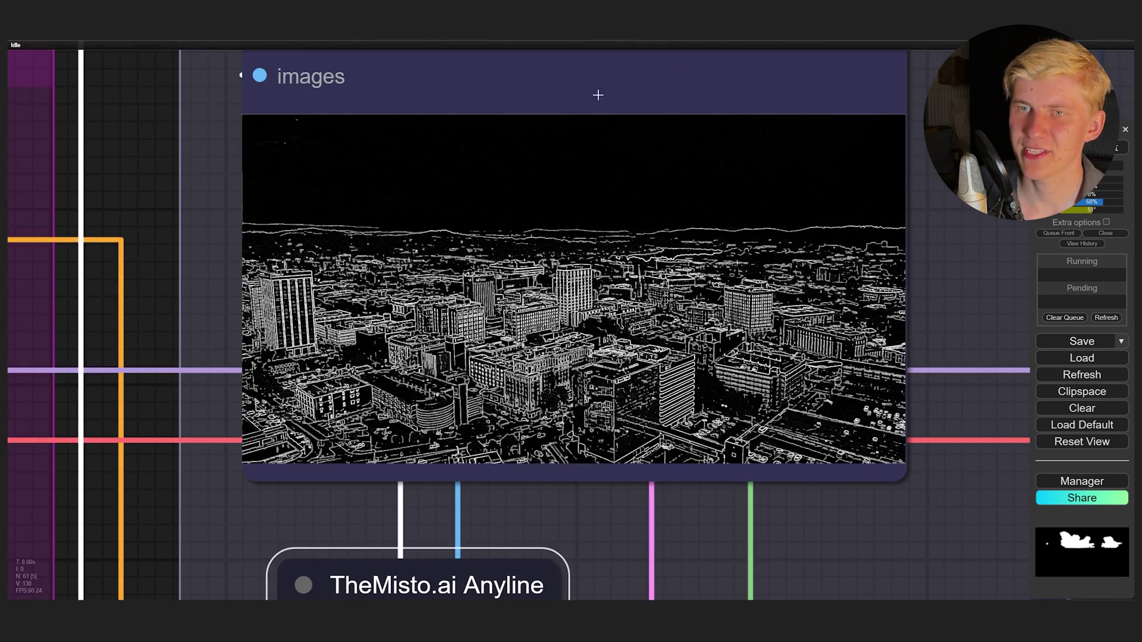
scroll(624, 276, down, 5)
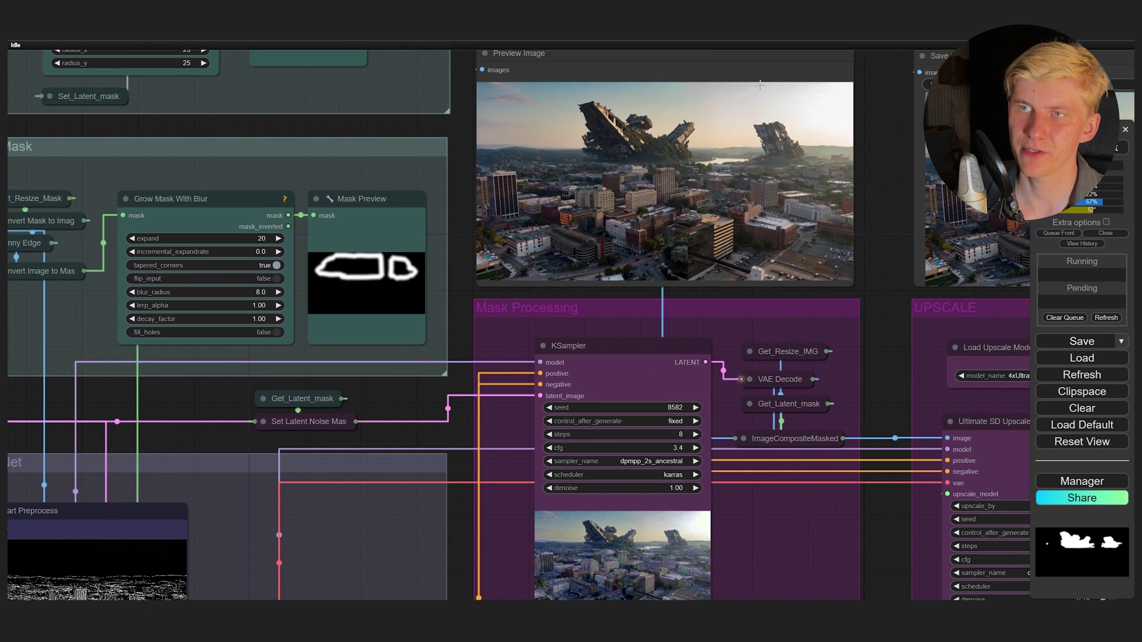
scroll(707, 54, up, 5)
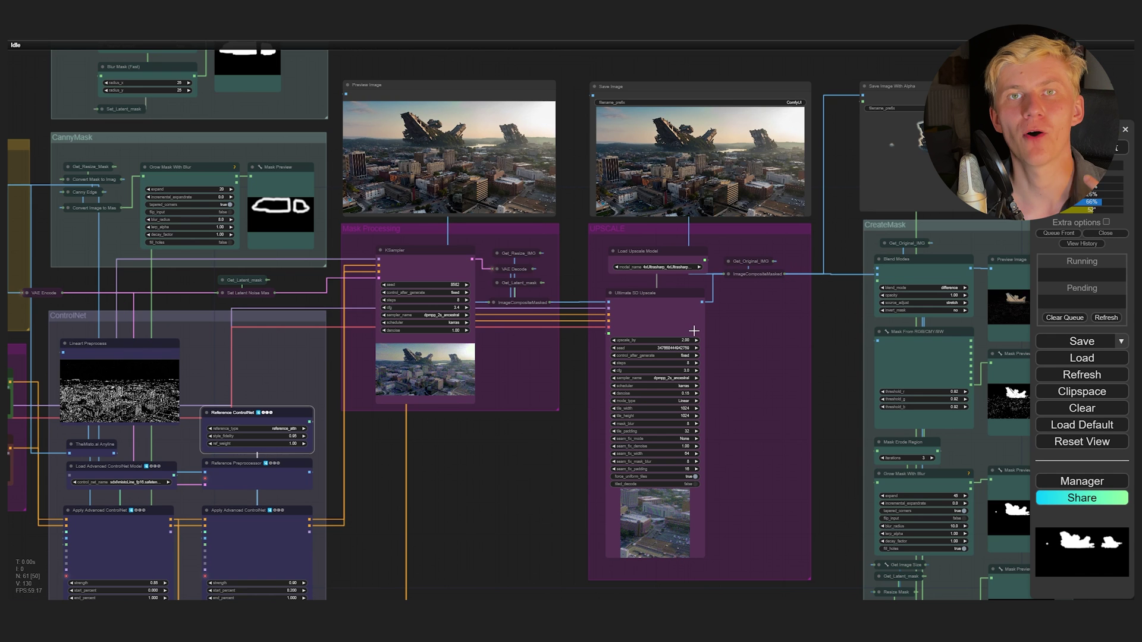
Review the Ultimate SD Upscale node's settings in the UPSCALE group
scroll(707, 393, up, 8)
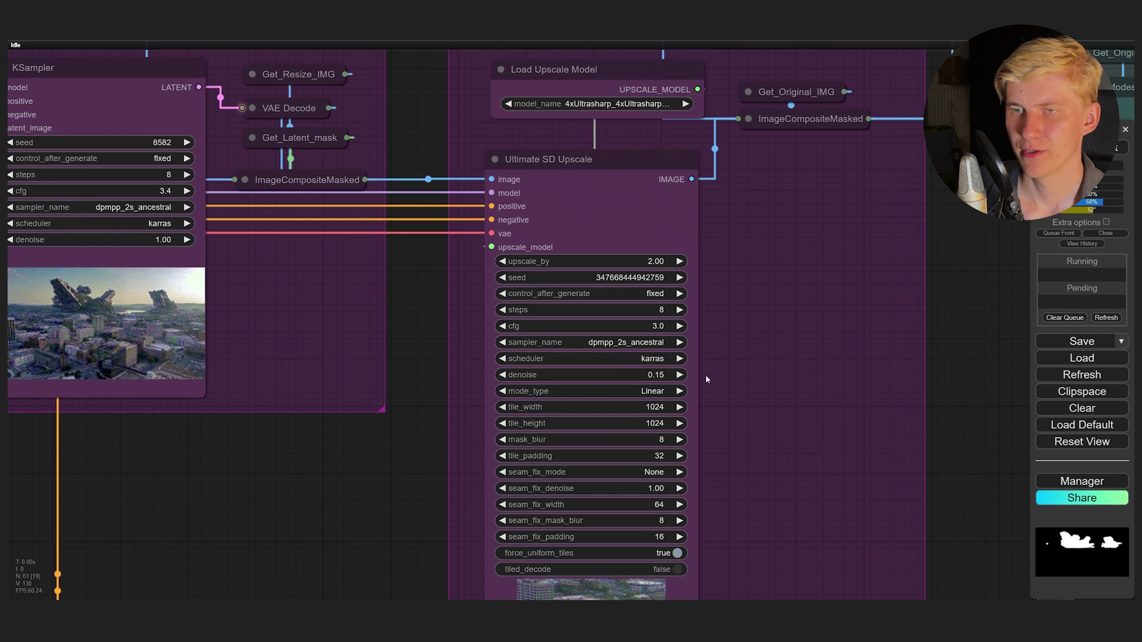
scroll(707, 379, up, 4)
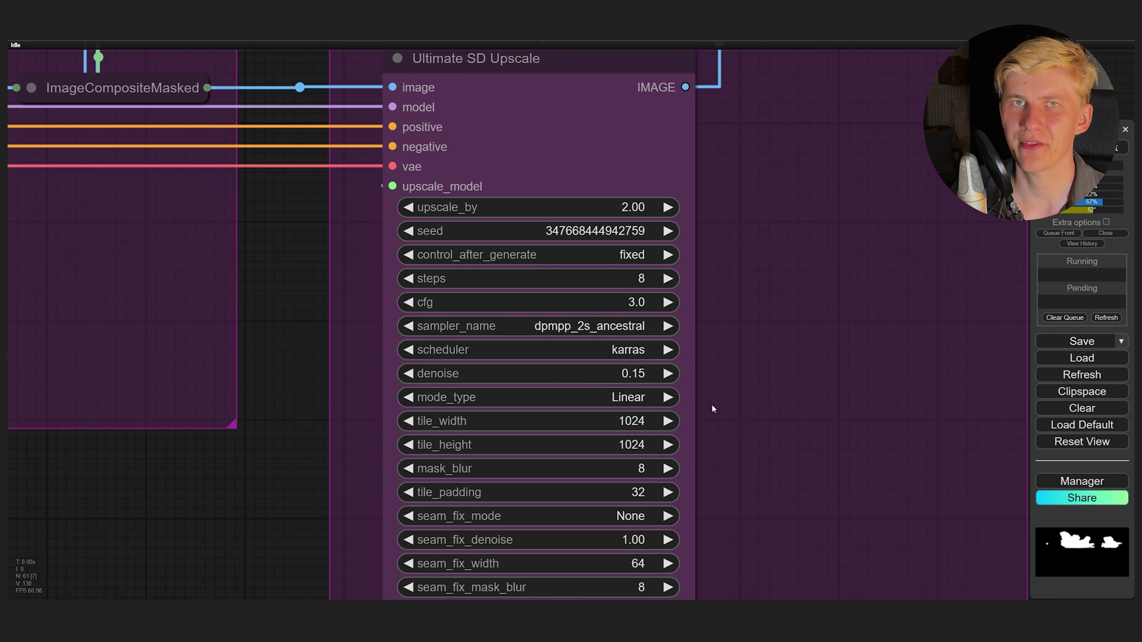
scroll(707, 333, up, 2)
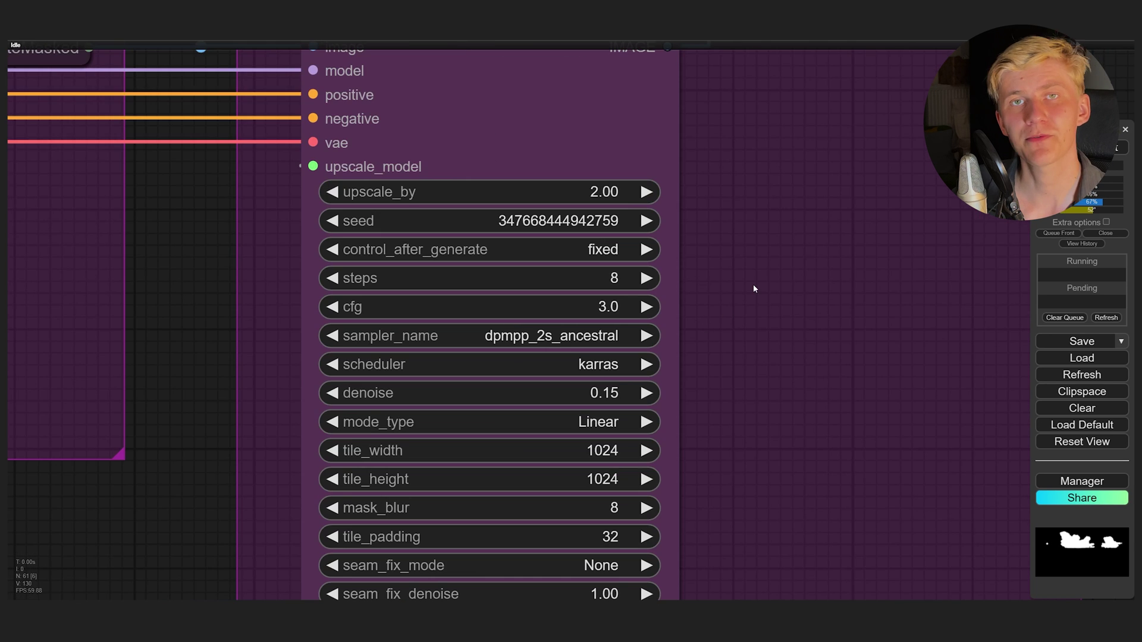
scroll(606, 395, down, 5)
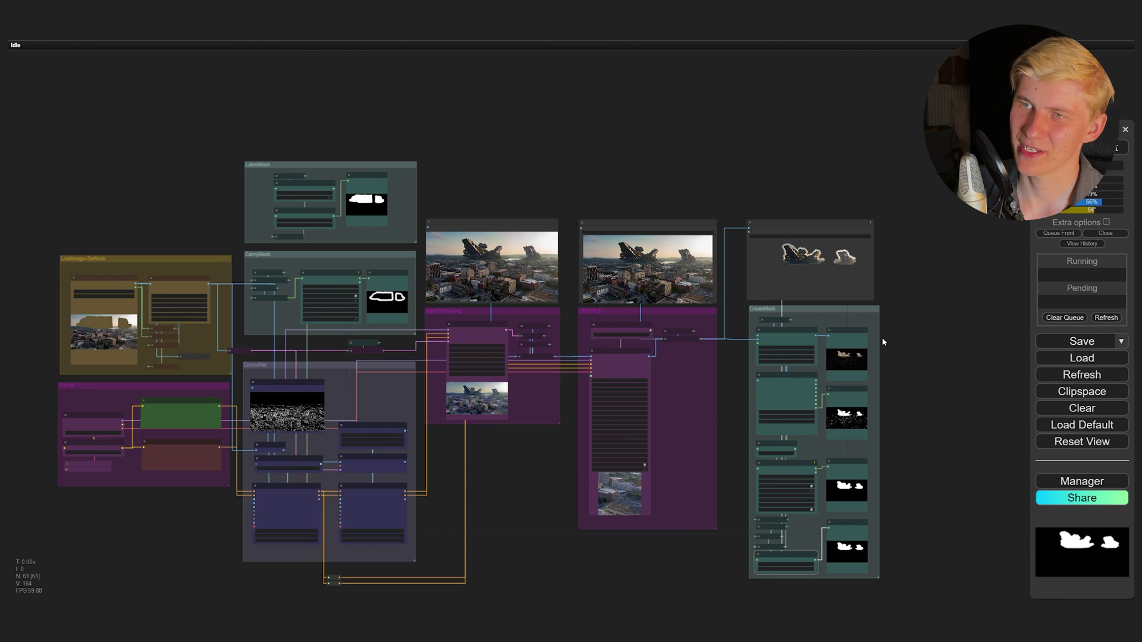
drag(884, 342, 791, 331)
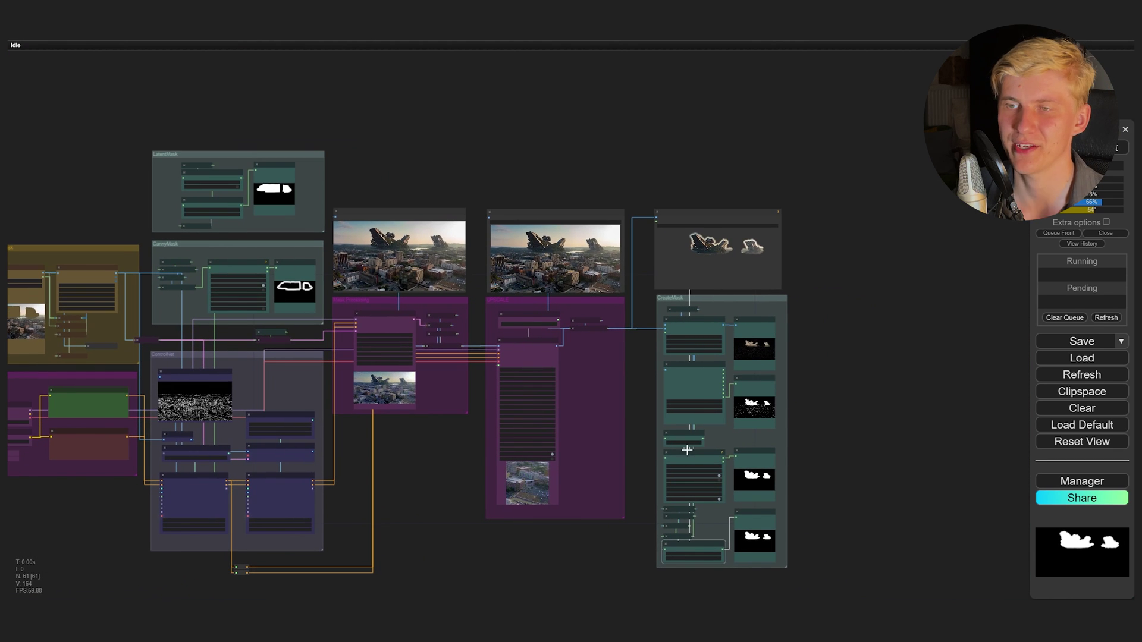
Set the Mask Erode Region node's iterations to 2 in the CreateMask group and queue the workflow
scroll(724, 333, up, 3)
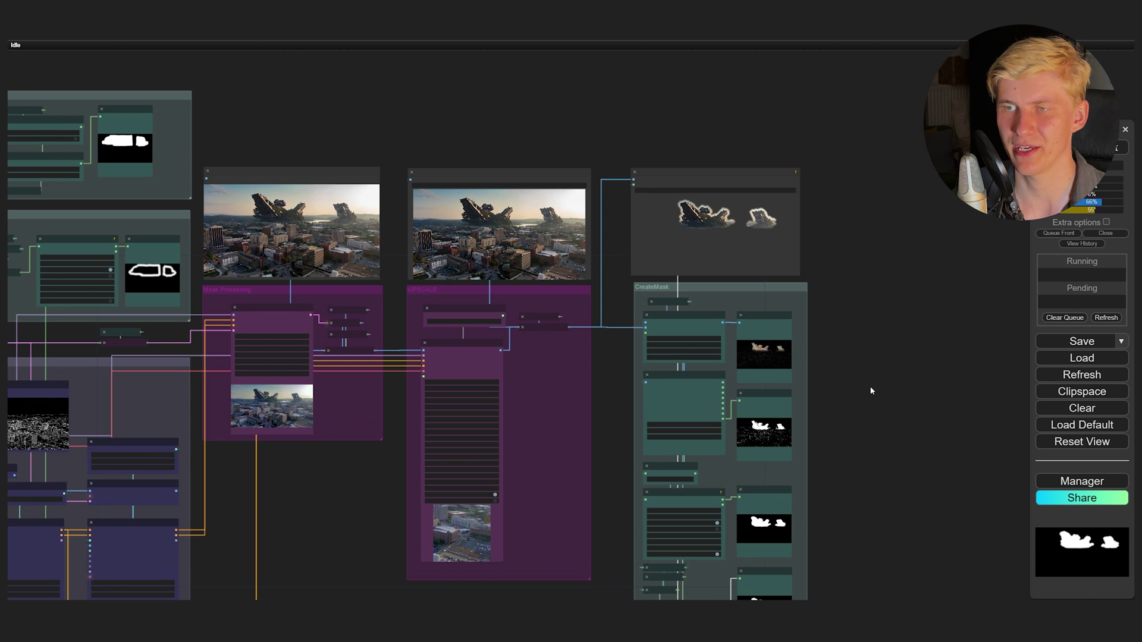
scroll(604, 350, up, 10)
drag(606, 347, 585, 231)
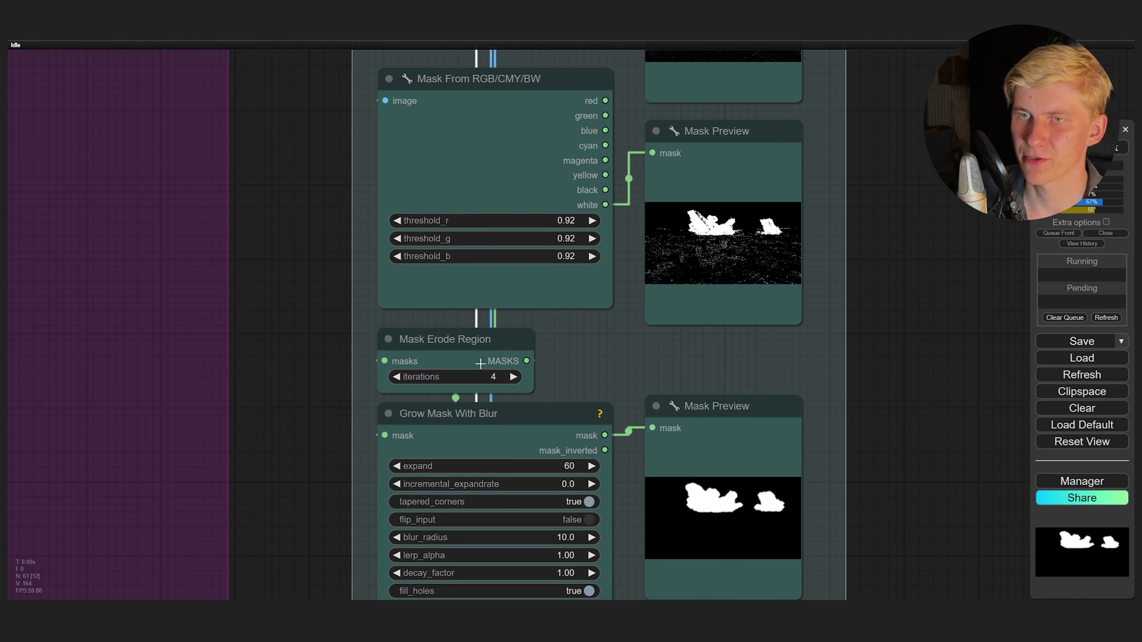
click(397, 378)
click(397, 378)
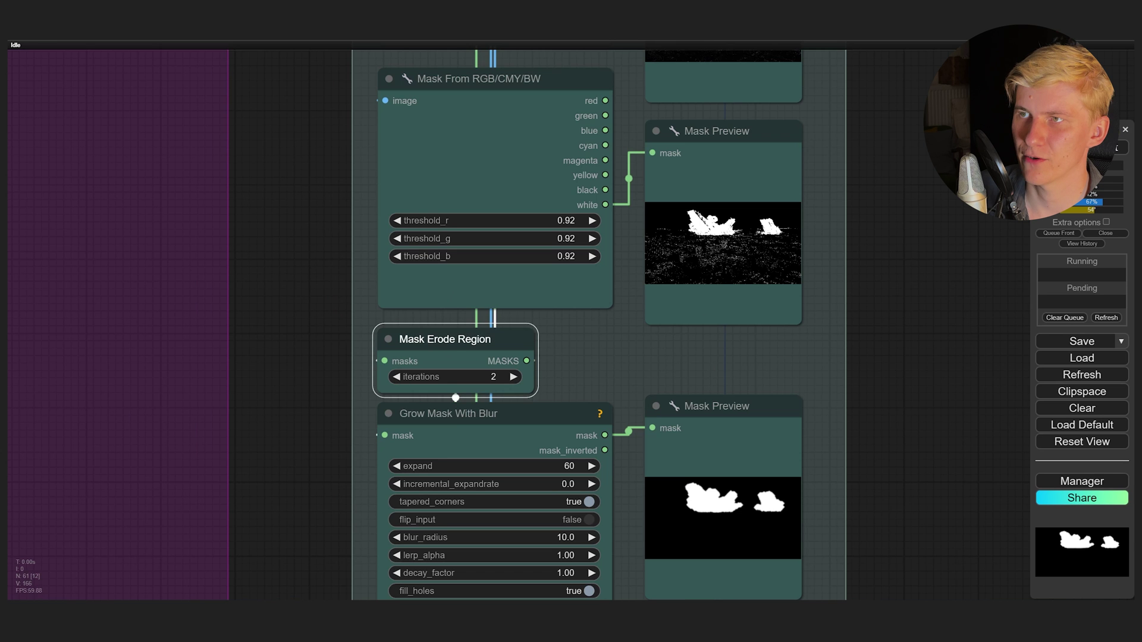
click(1081, 147)
Inspect the new mask up close in the Mask Preview fed by the Grow Mask With Blur node
drag(955, 313, 926, 196)
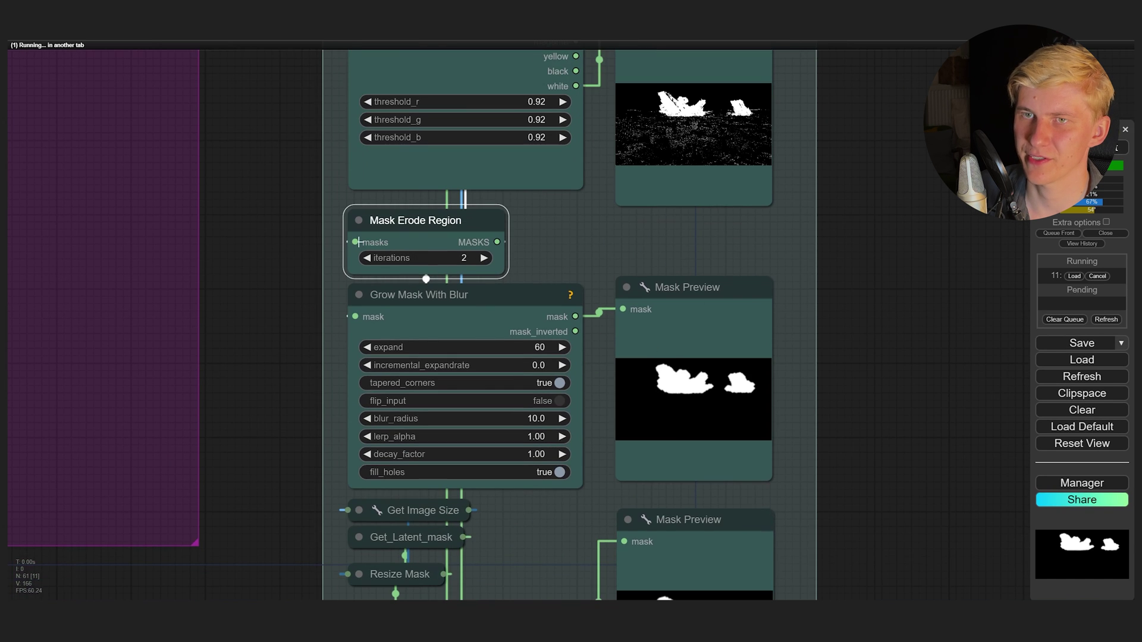
scroll(773, 390, up, 6)
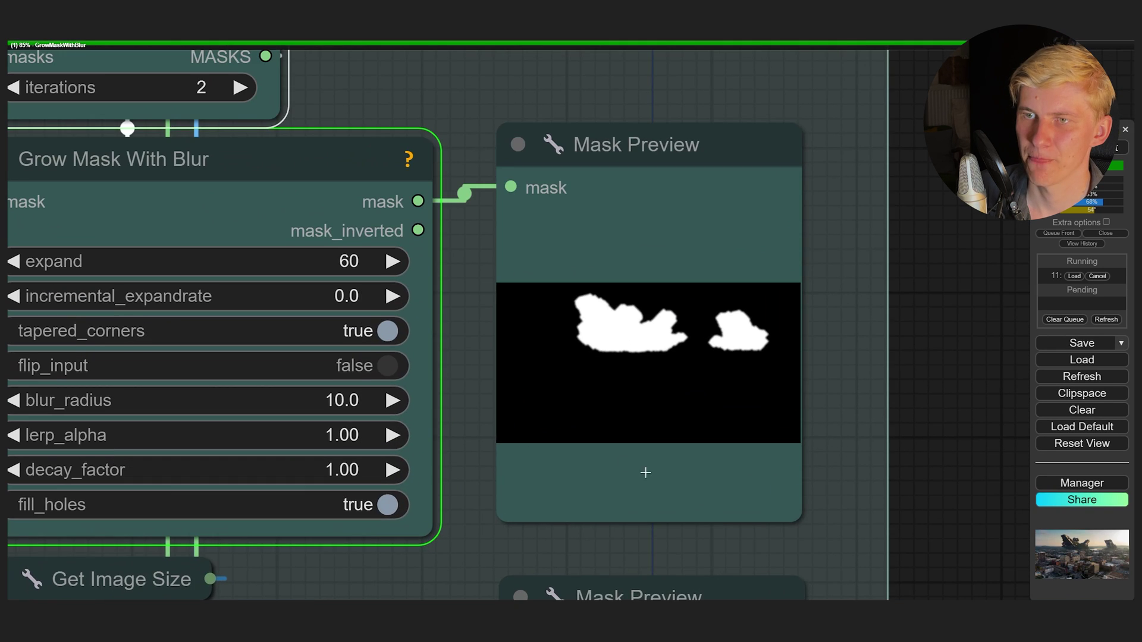
scroll(681, 389, up, 4)
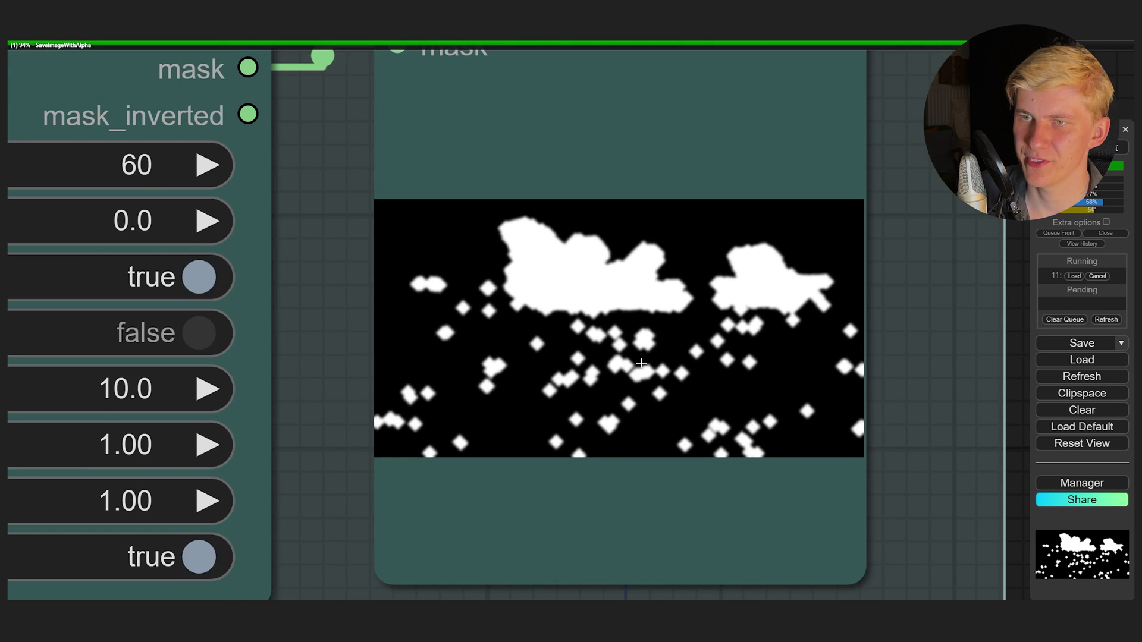
scroll(635, 363, down, 10)
Check the Blend Modes preview and examine the cut-out ruins in the Save Image With Alpha node
drag(625, 274, 657, 505)
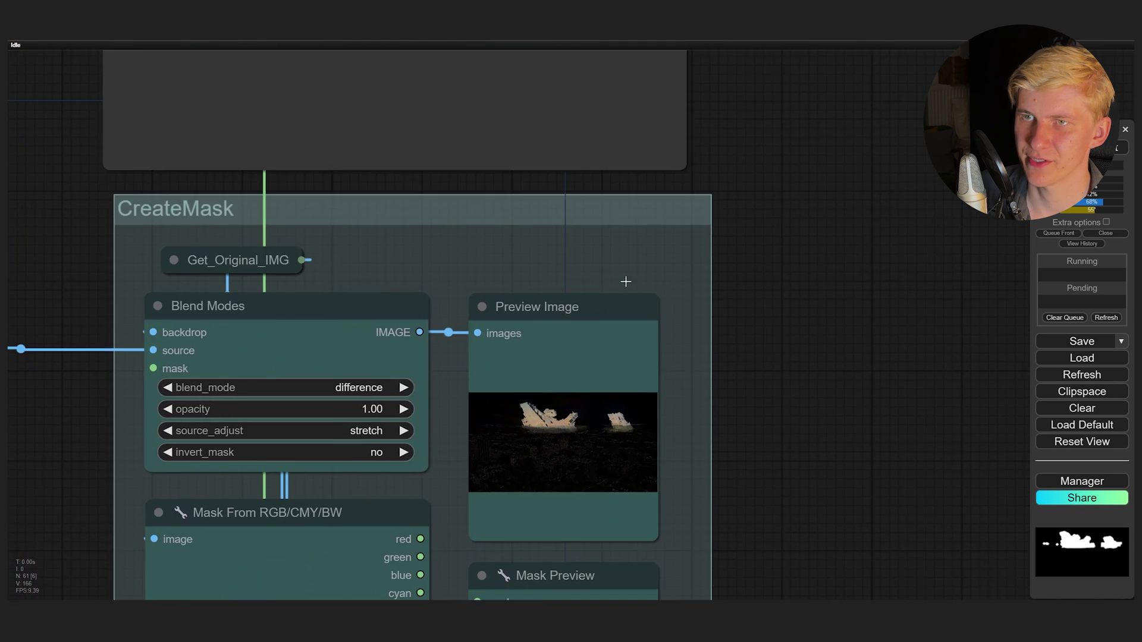
drag(625, 282, 673, 339)
scroll(595, 338, up, 2)
scroll(618, 310, down, 2)
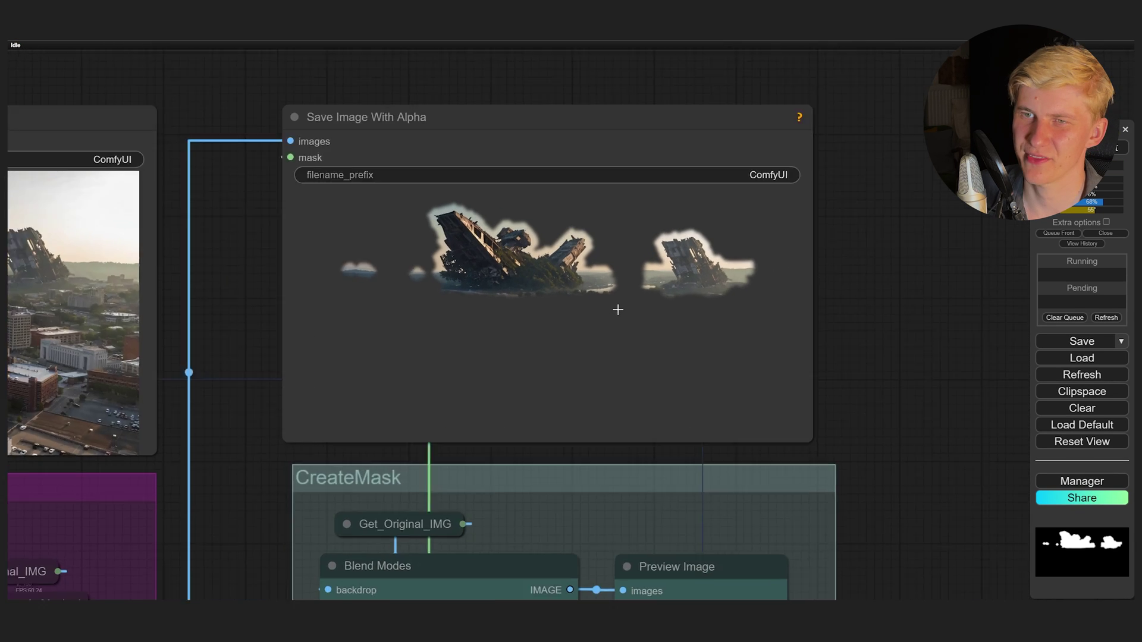
scroll(733, 362, up, 3)
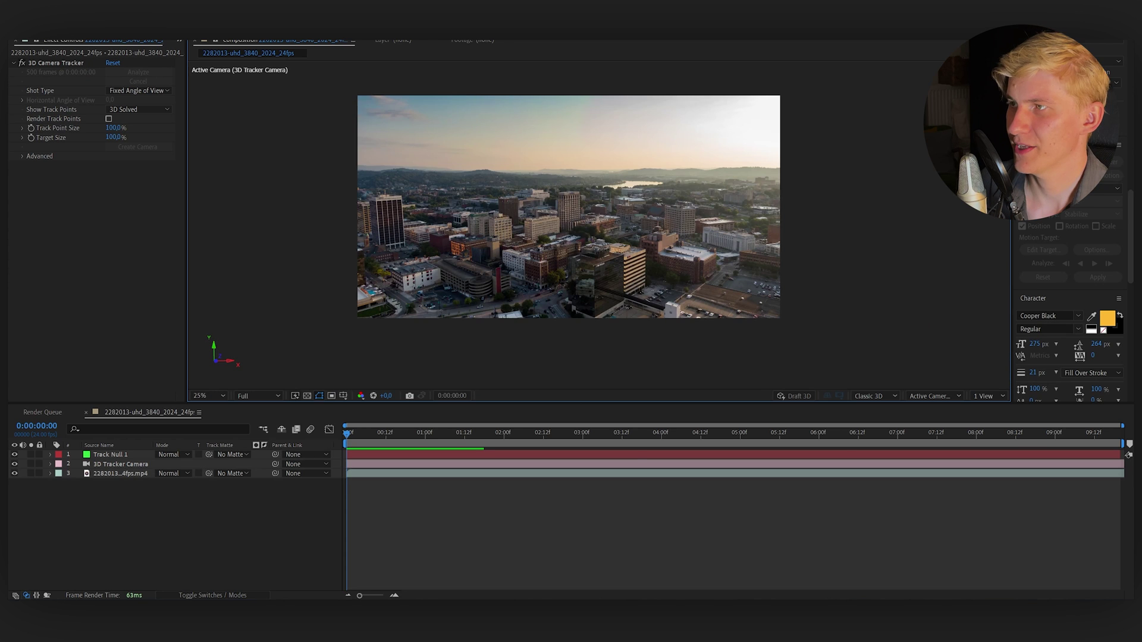
Switch to After Effects, add ComfyUI_06401.png as the uppermost layer of the tracked city composition and make it a 3D layer
mouse_move(146, 506)
mouse_down()
mouse_move(146, 529)
mouse_move(158, 520)
mouse_up()
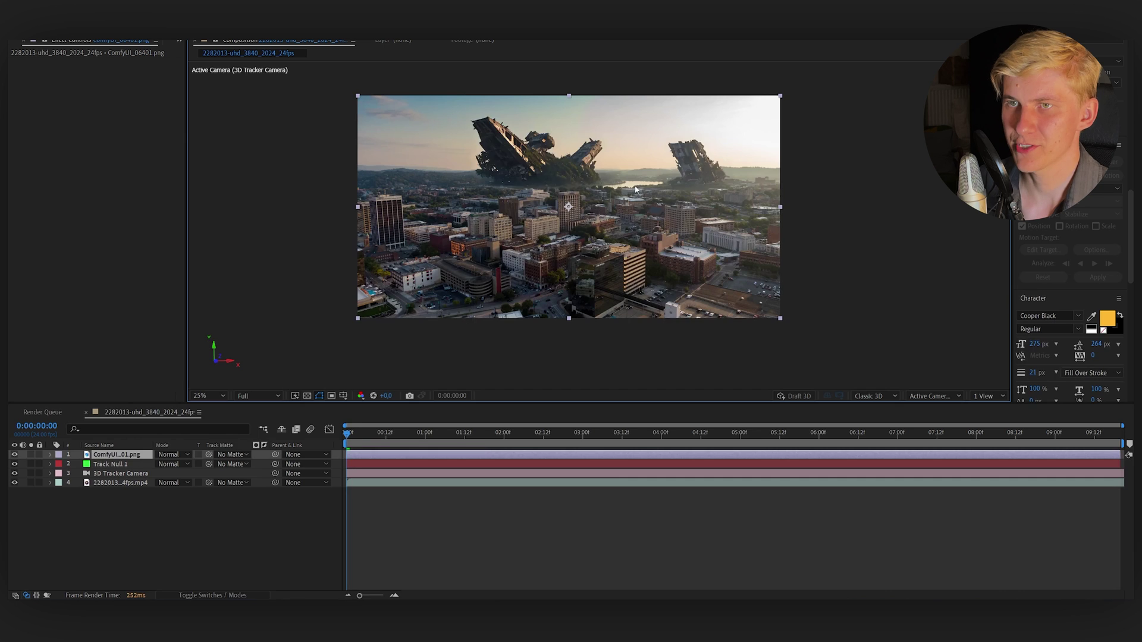
click(217, 455)
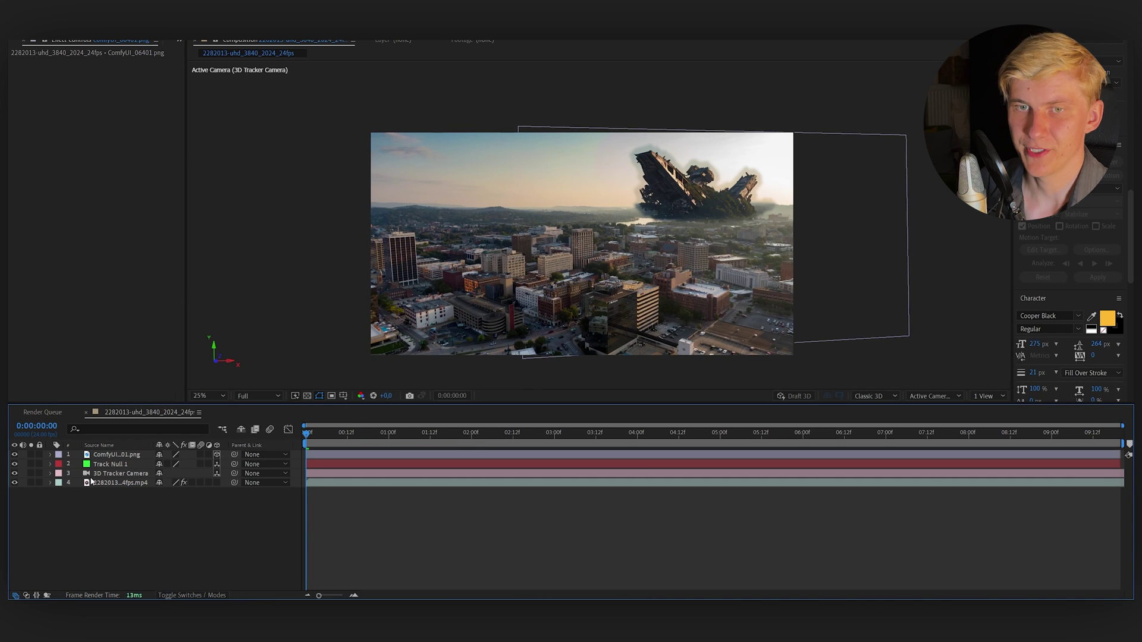
Copy Track Null 1's position to the ComfyUI_06401.png layer, scale it to about 2738% and adjust its orientation and position to fit the footage
click(50, 464)
click(96, 493)
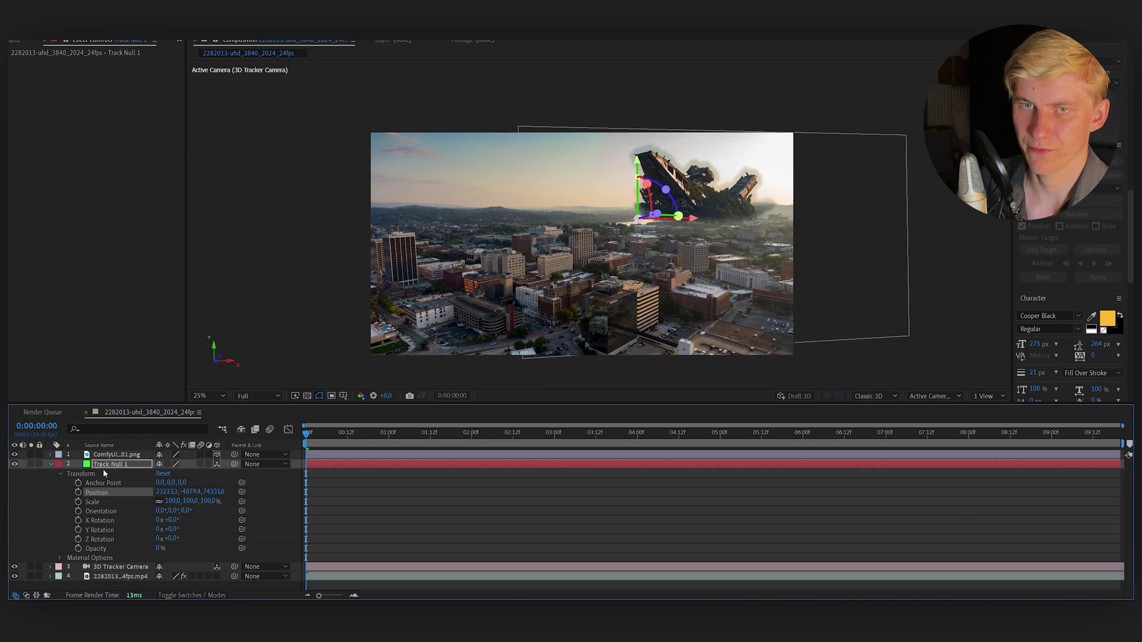
click(51, 455)
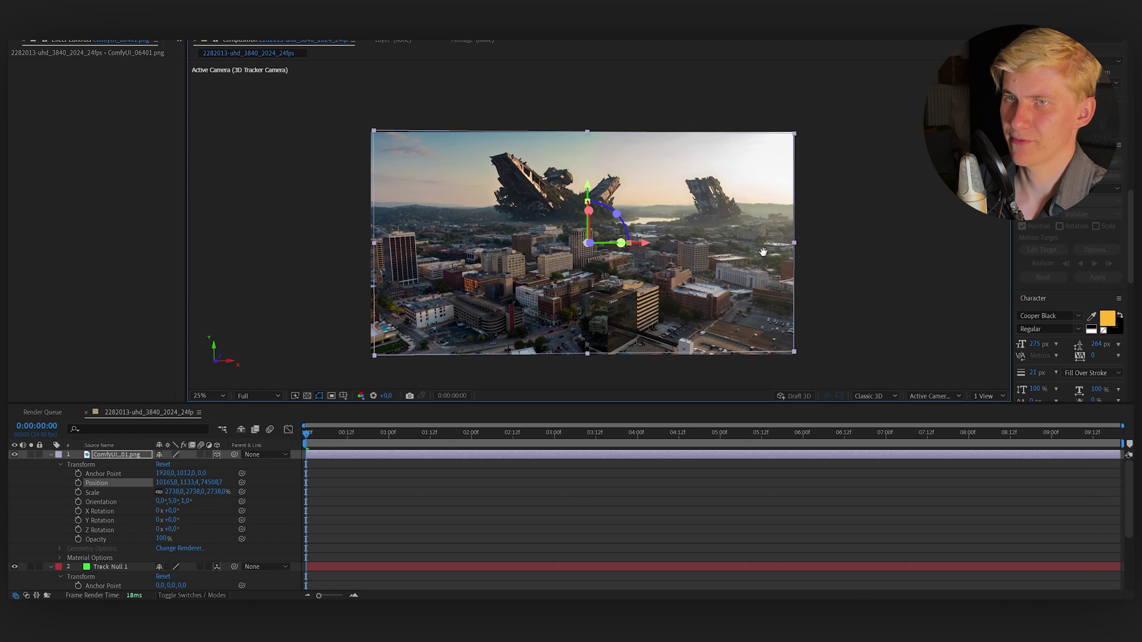
Play back the city composition and check up close how the ruins track with the footage
key(space)
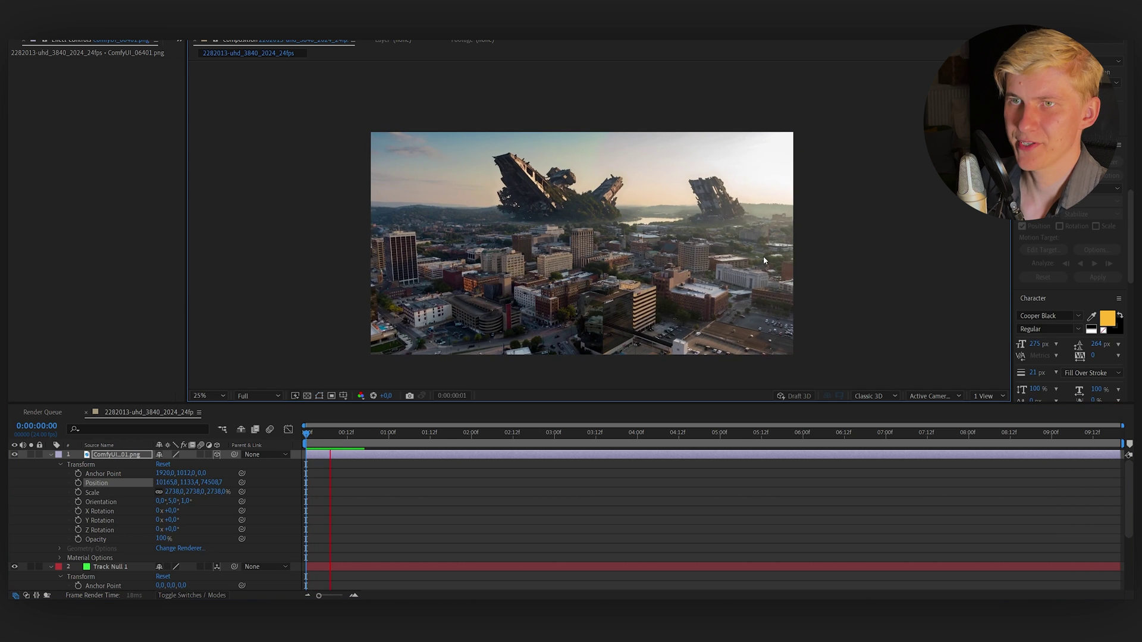
key(period)
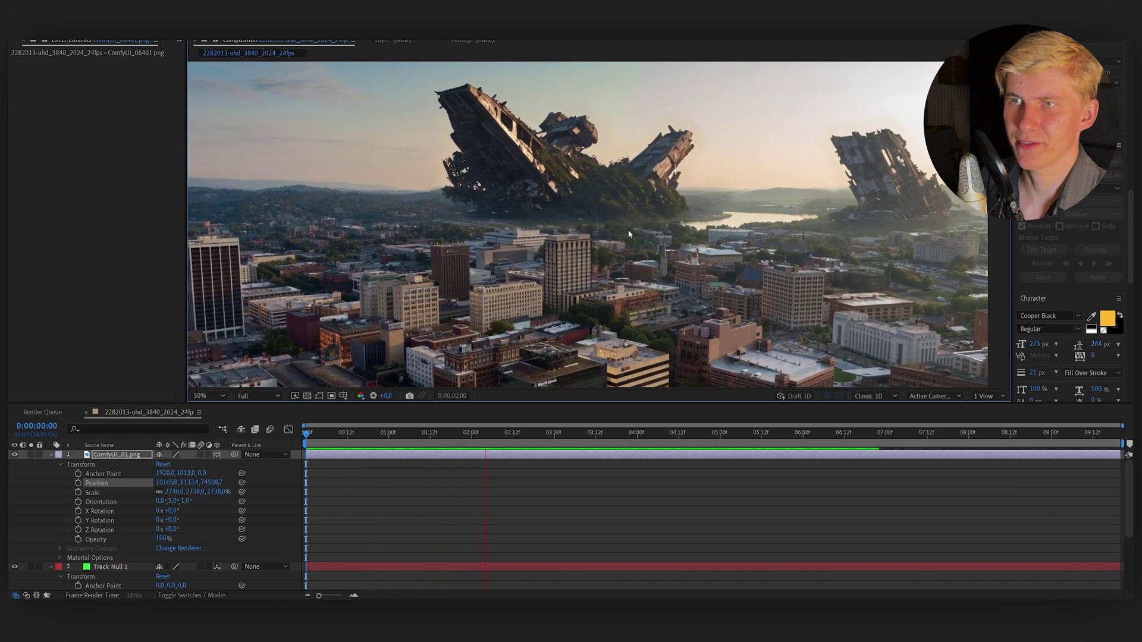
key(comma)
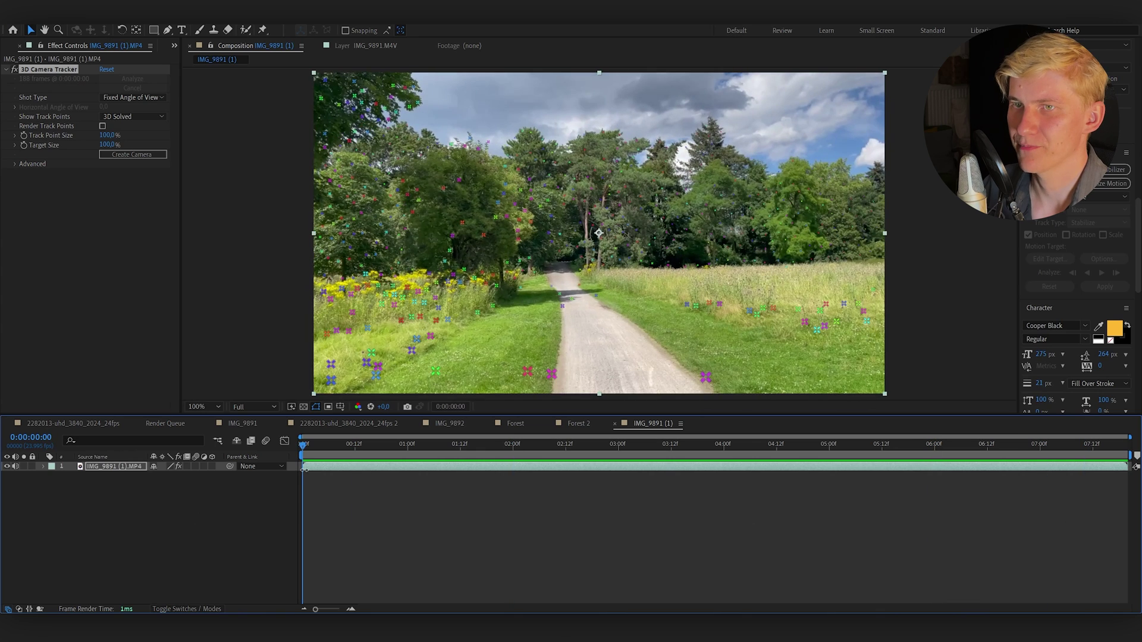
In the IMG_9891 (1) composition, show the ComfyUI_05644.png house layer, scale it to about 2314% in width and play back the shot
scroll(681, 286, up, 1)
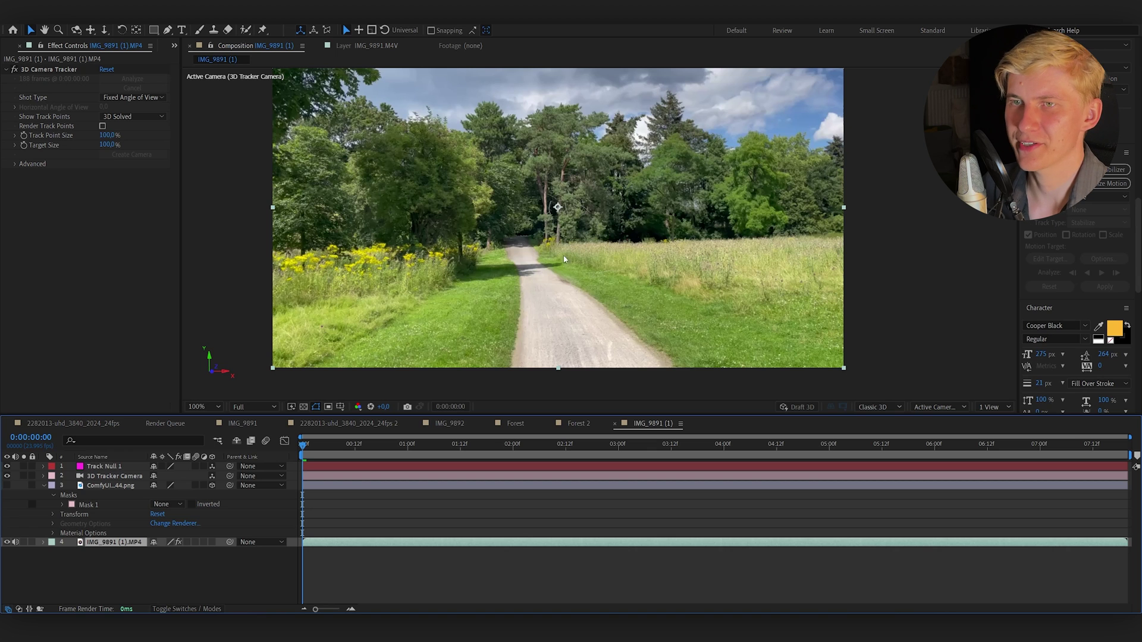
click(8, 486)
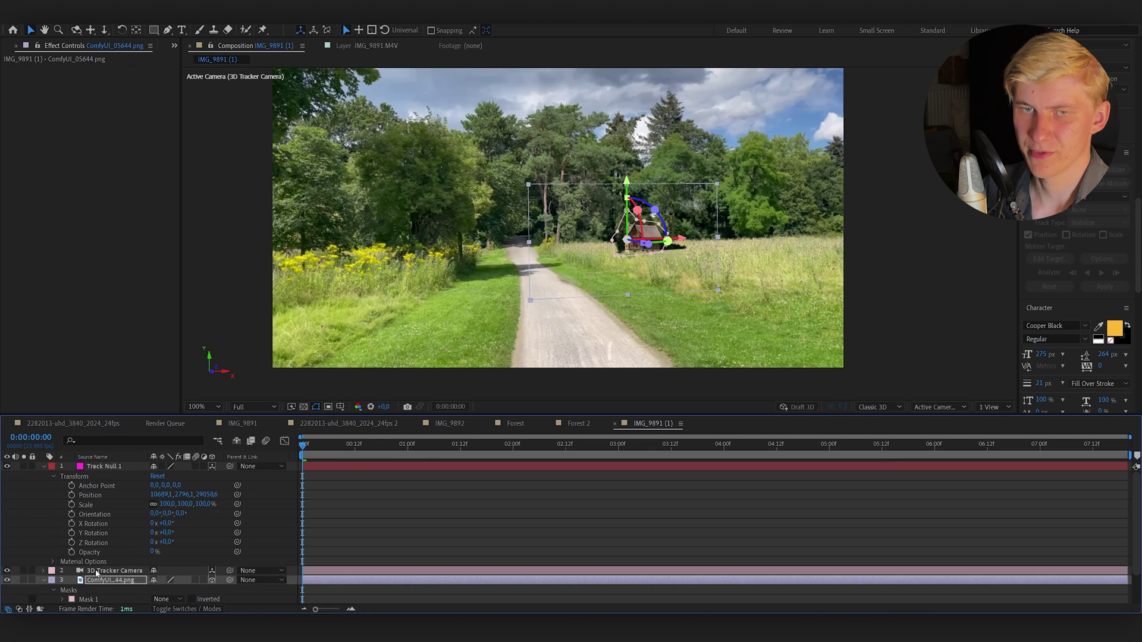
key(s)
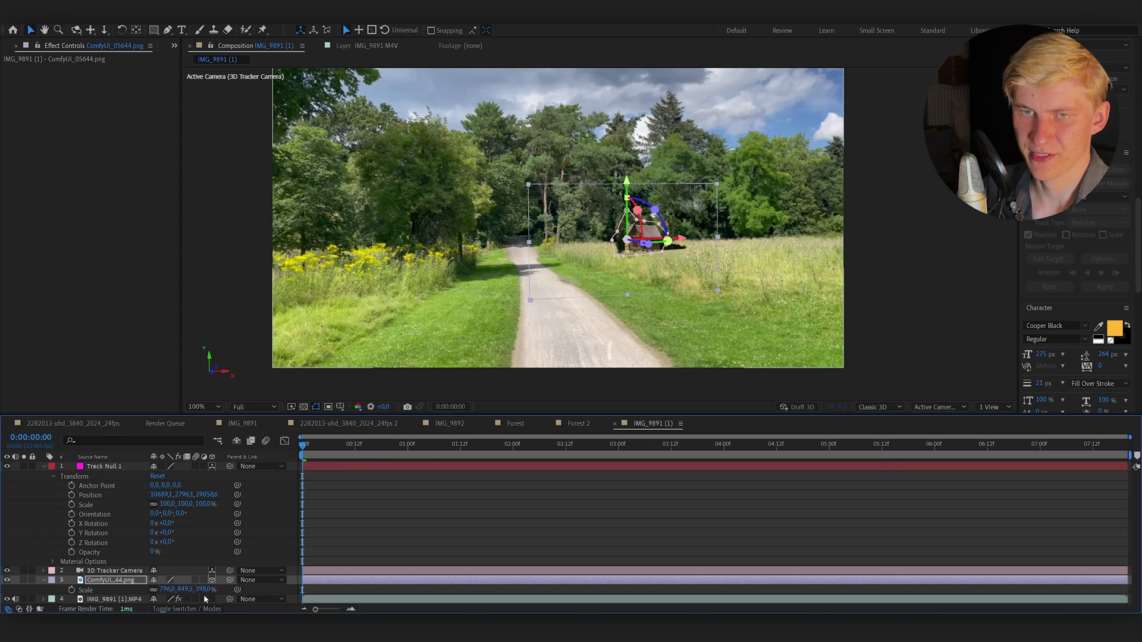
drag(212, 592, 410, 590)
key(space)
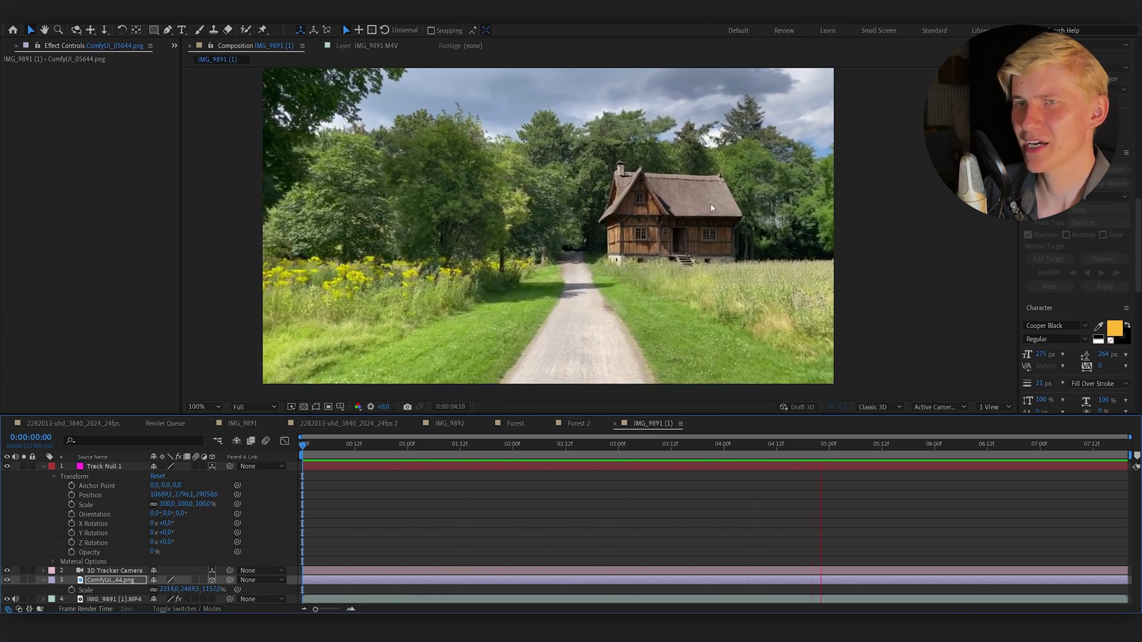
Check the house up close in the played-back IMG_9891 (1) composition, restarting the playback from its current point
scroll(744, 194, up, 2)
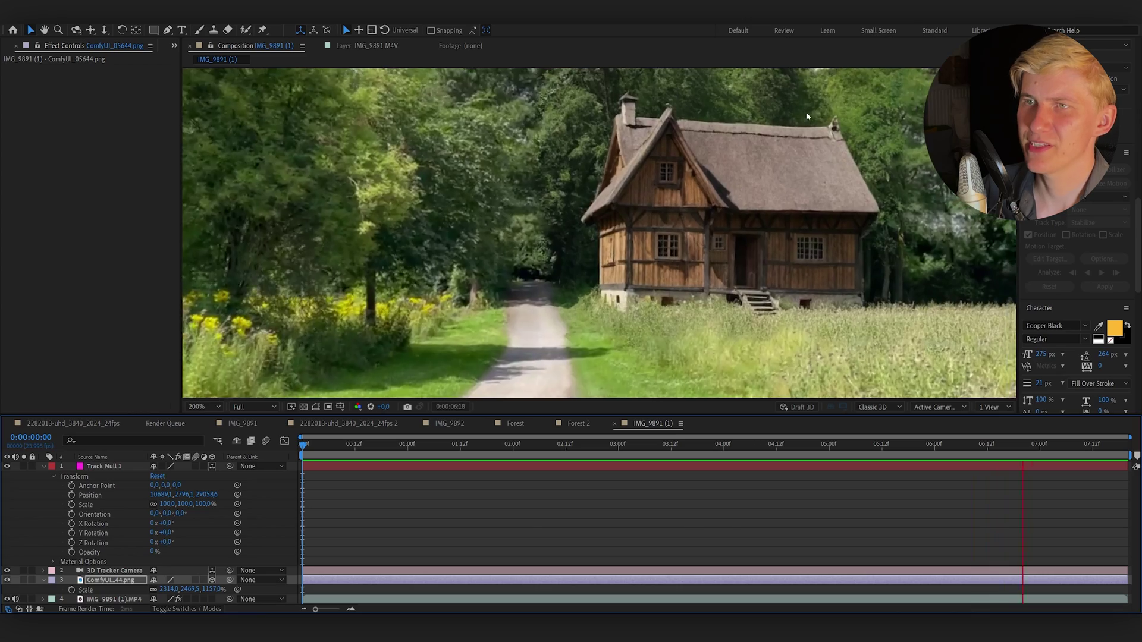
key(space)
key(space)
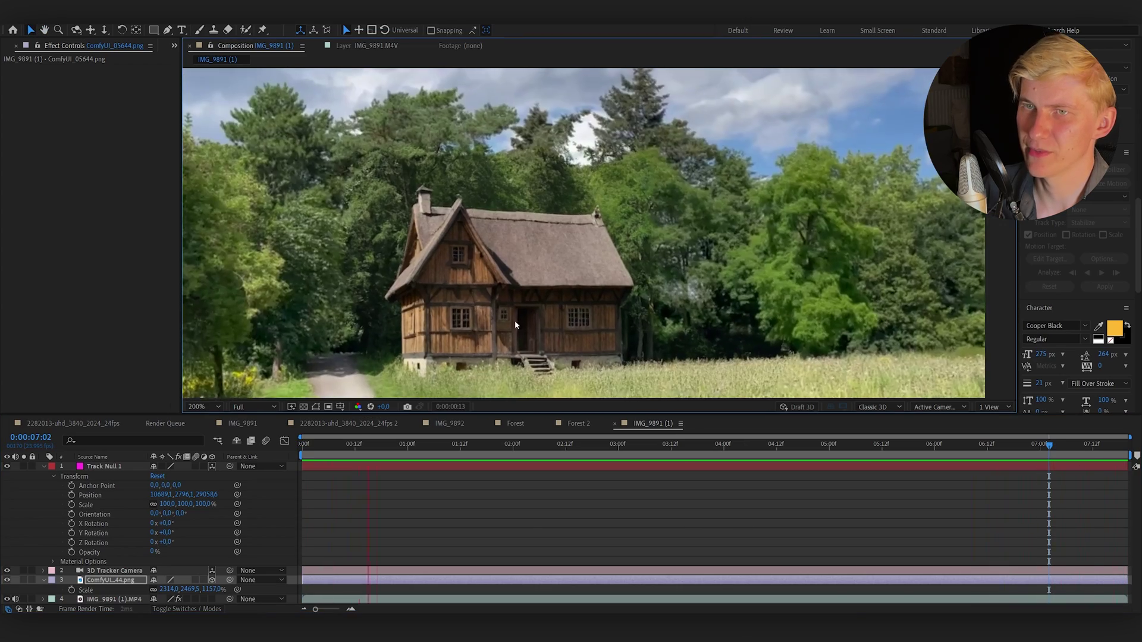
scroll(564, 364, down, 2)
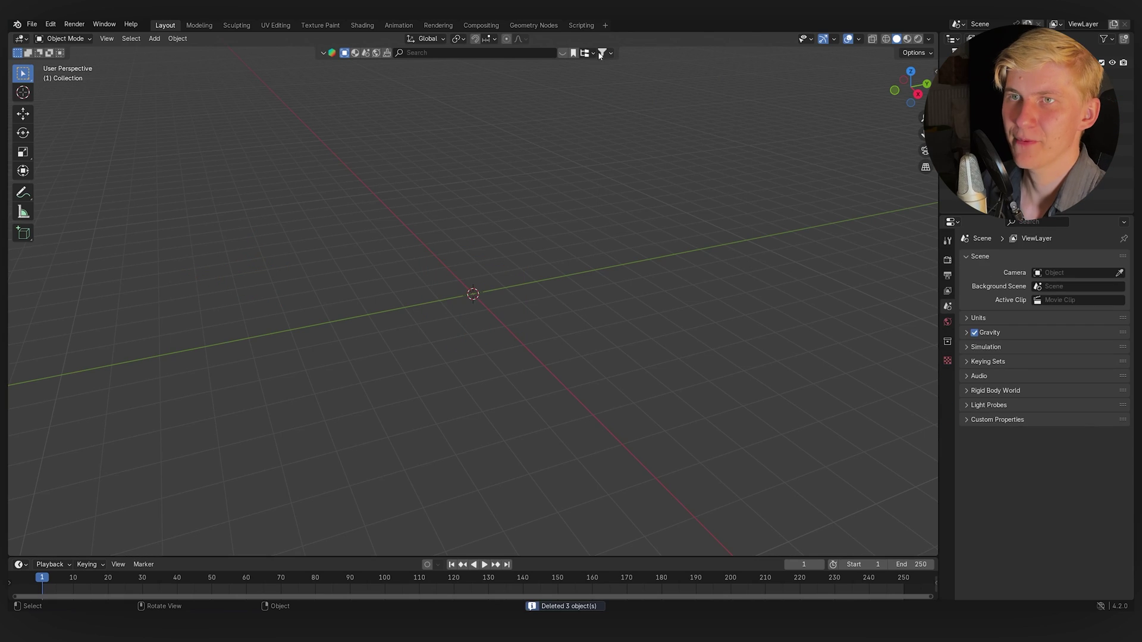
Switch to Blender, load IMG_9891.M4V in a new Motion Tracking workspace, prefetch it and match the scene frames to the clip
click(604, 25)
mouse_move(589, 78)
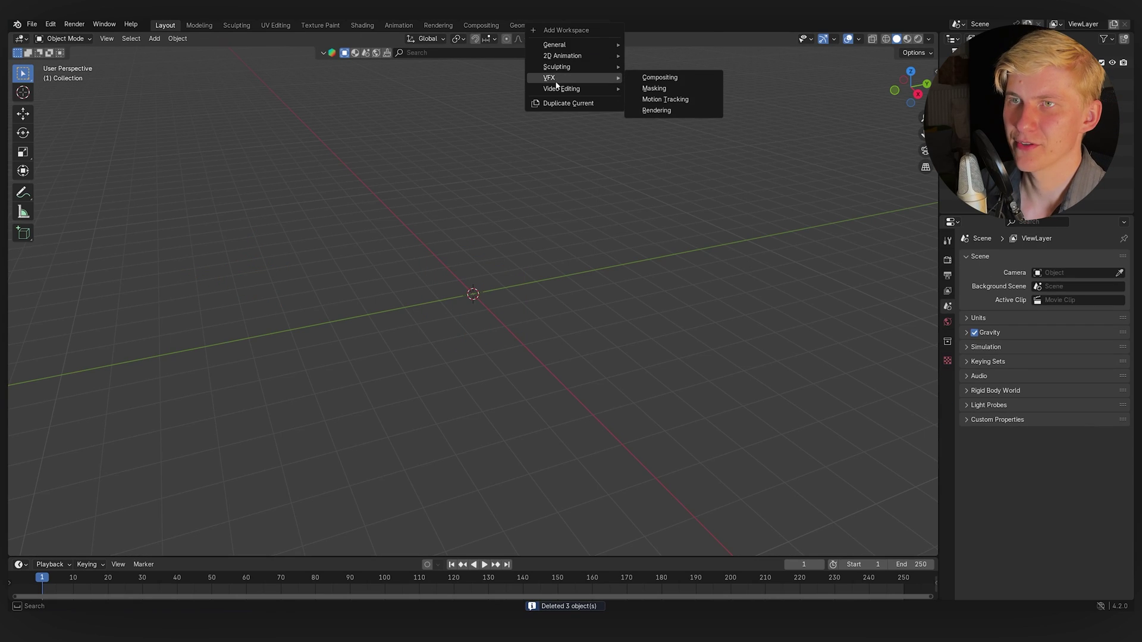
click(665, 100)
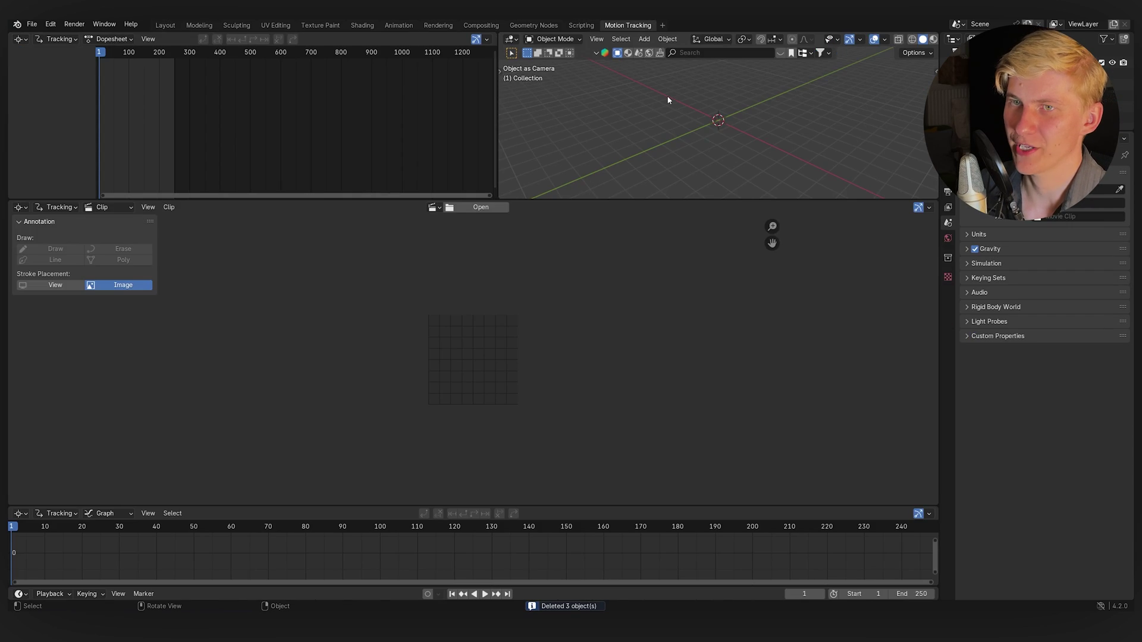
click(490, 208)
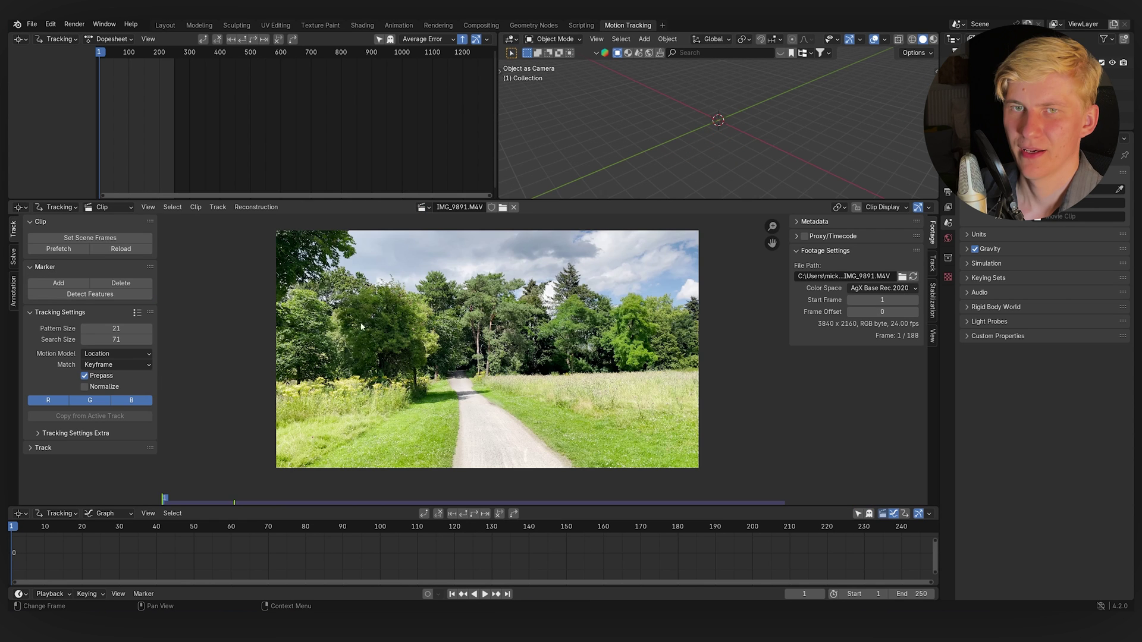
click(59, 250)
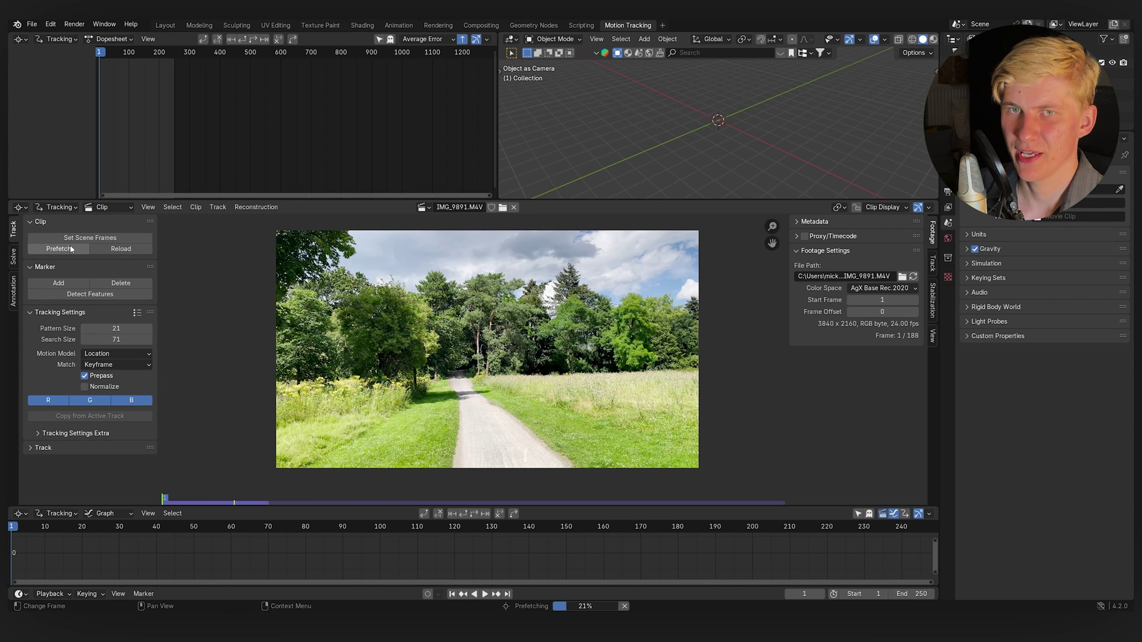
click(83, 239)
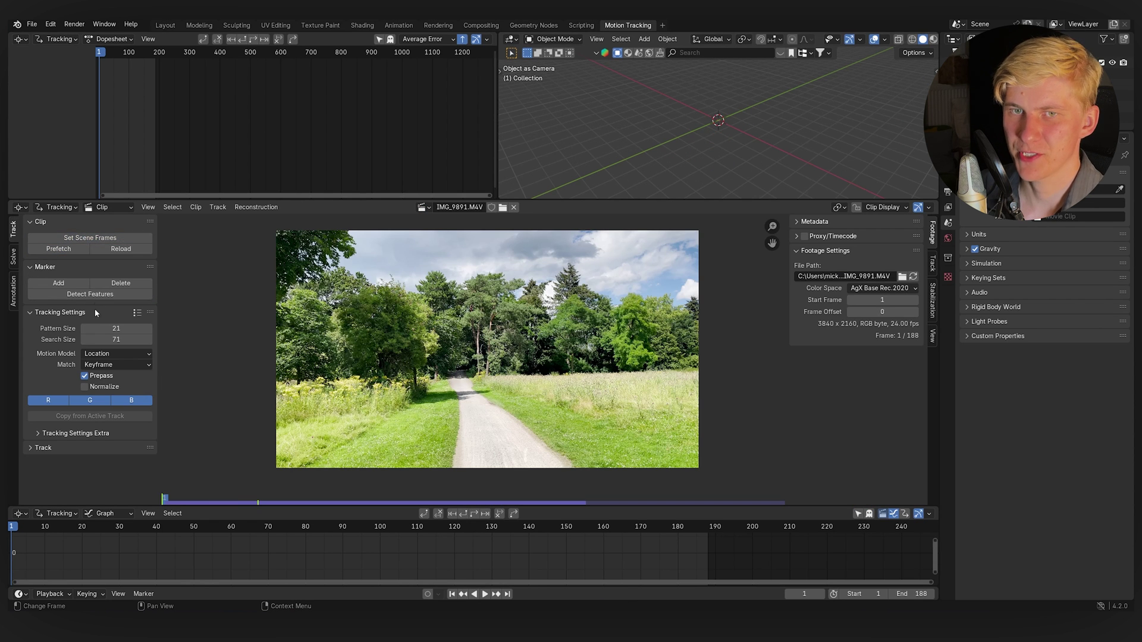
Configure the tracking settings with the Affine motion model, Normalize enabled, correlation 0.9 and a 20 px margin
click(102, 354)
click(107, 377)
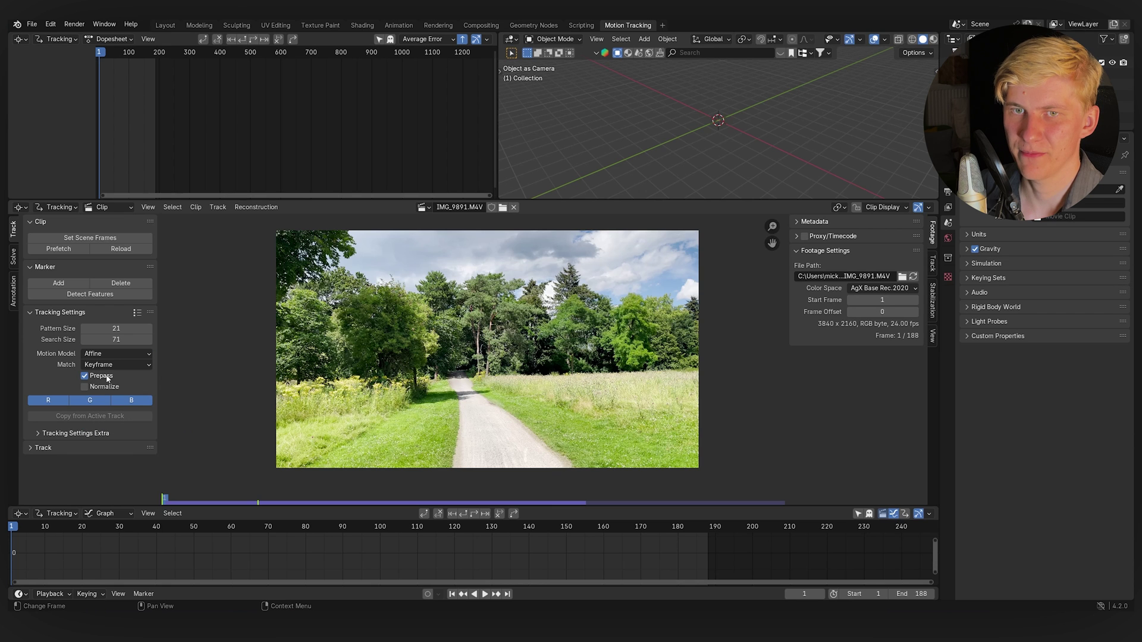
click(75, 433)
double_click(95, 463)
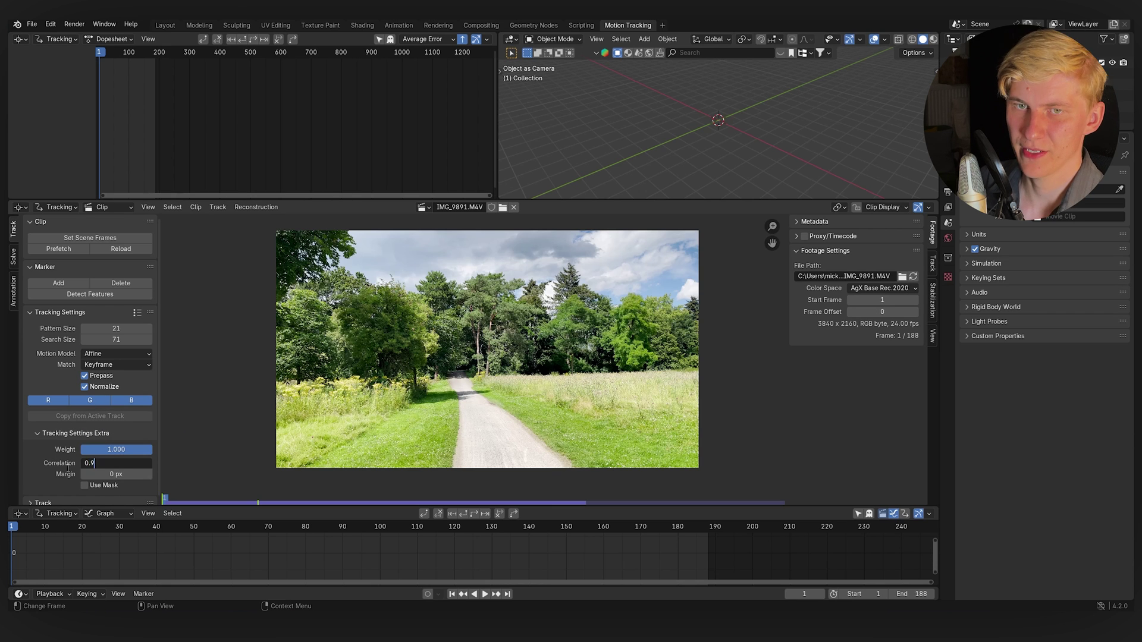
double_click(122, 473)
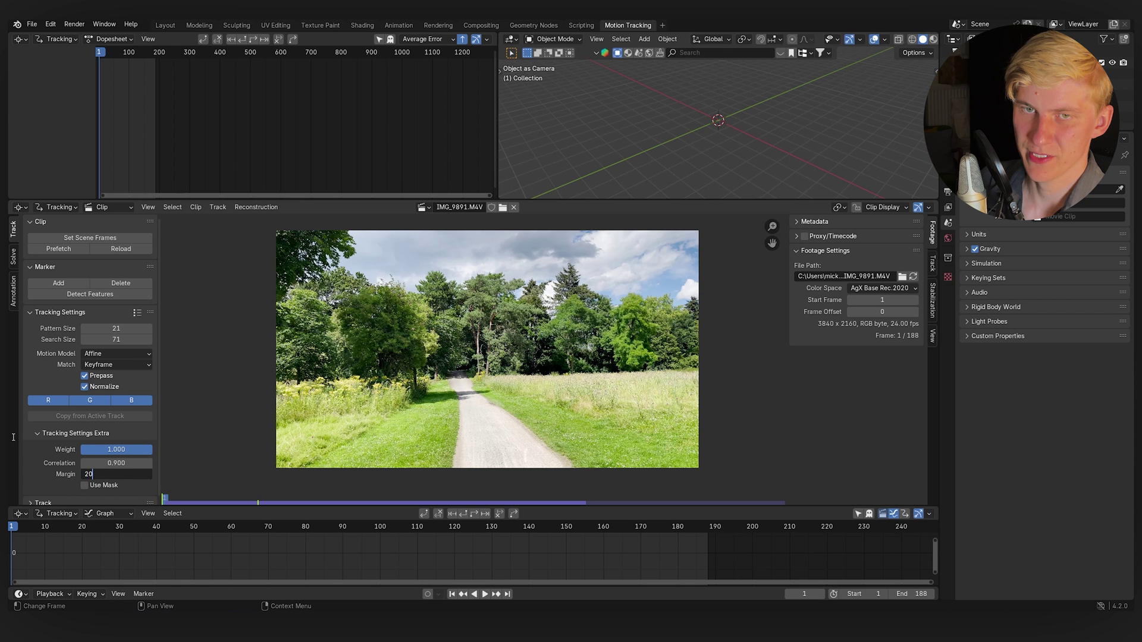
key(Return)
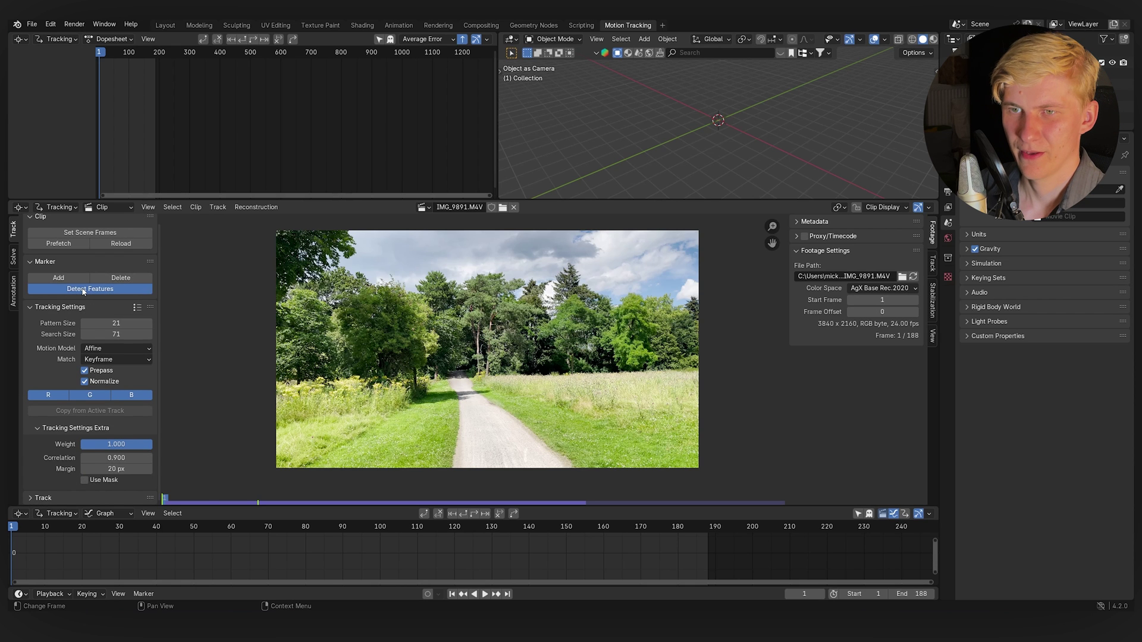
Detect features on the first frame and track them forward, then detect features on the last frame and track them backward
click(83, 290)
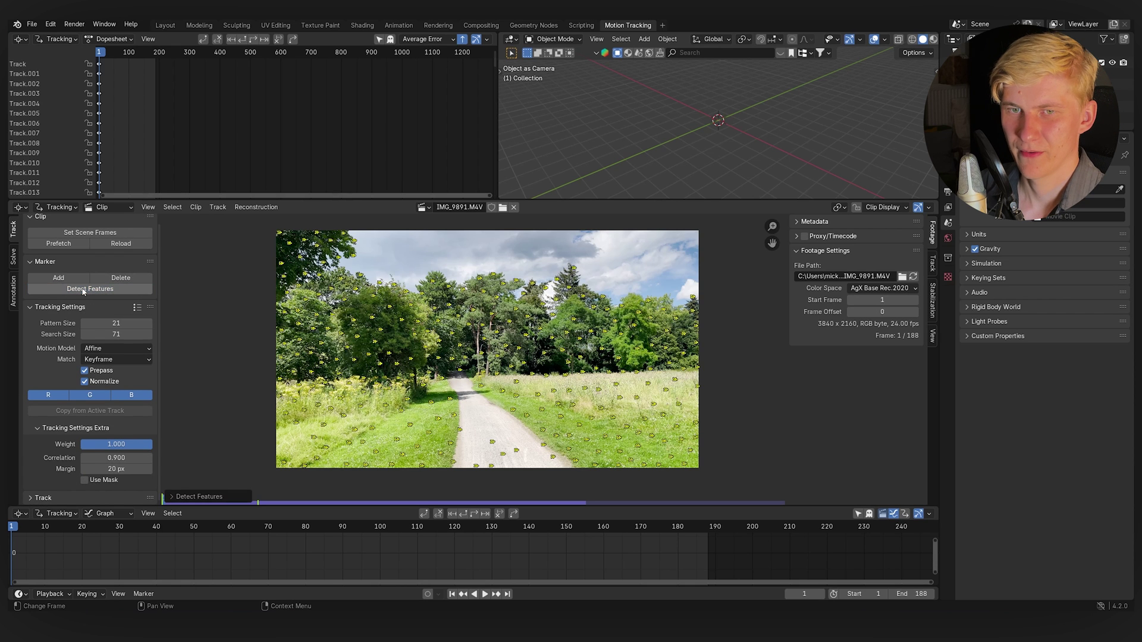
click(483, 514)
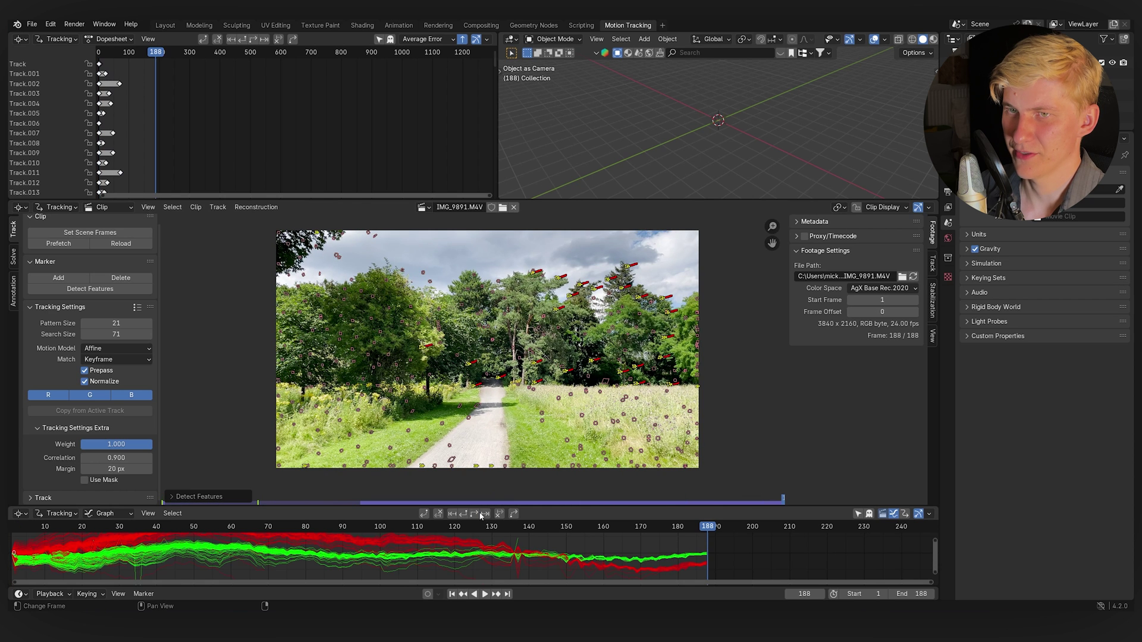
click(110, 290)
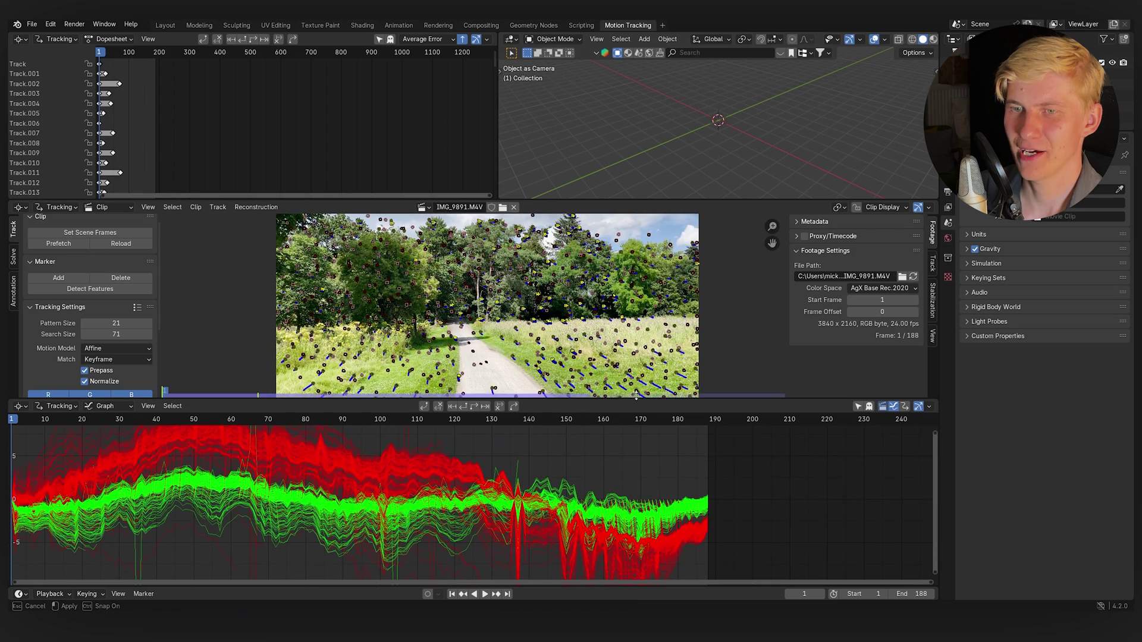
Enlarge the tracking graph and delete the outlier track whose curve spikes near frame 65
drag(636, 402, 636, 375)
scroll(446, 472, down, 2)
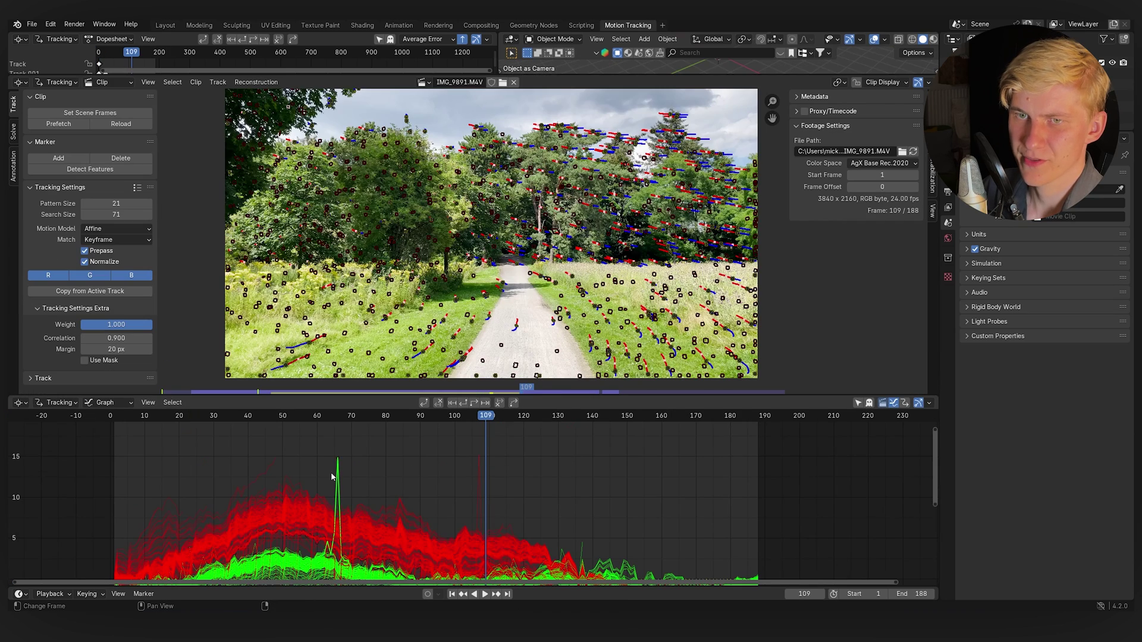
key(x)
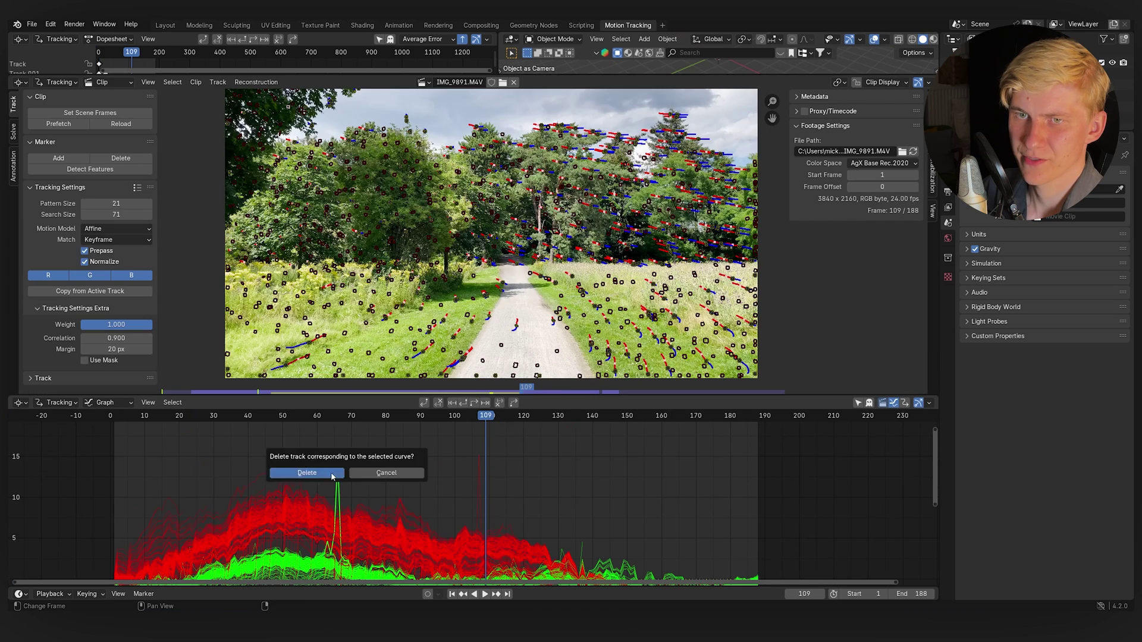
click(297, 471)
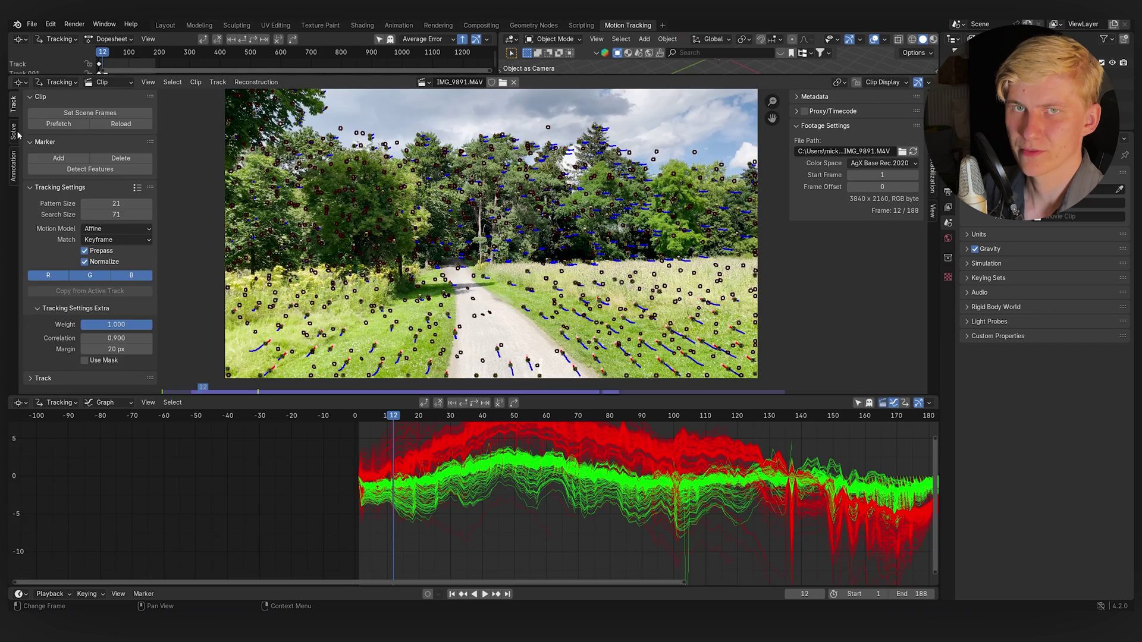
Solve the camera motion with keyframes A 40 and B 100, refining focal length, optical center and radial distortion
click(16, 132)
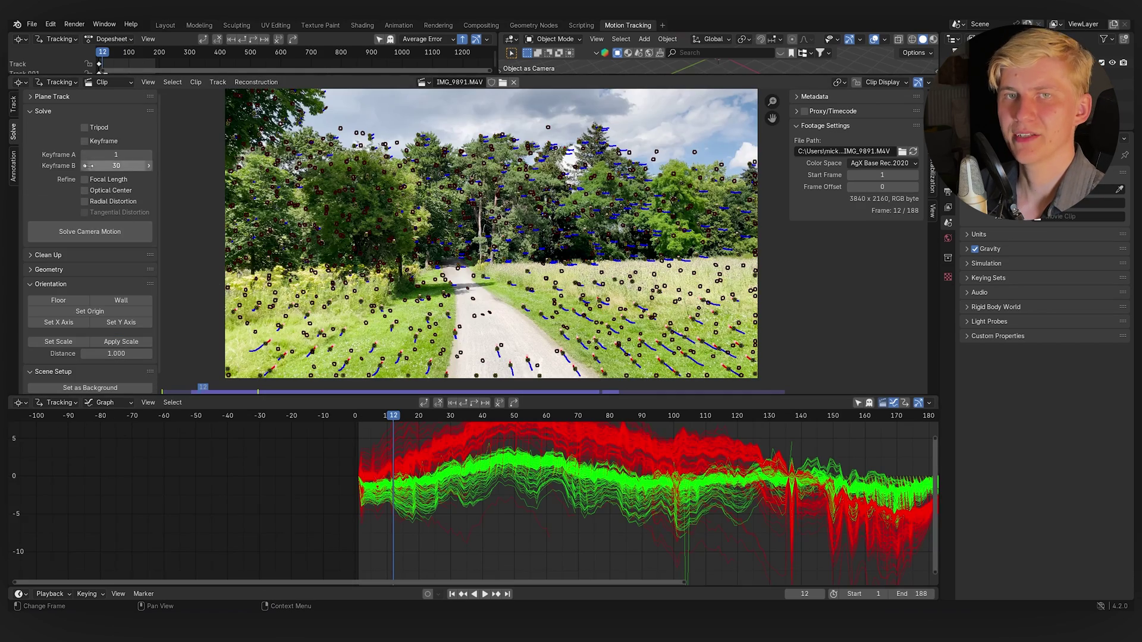
drag(406, 418, 679, 420)
drag(739, 459, 478, 486)
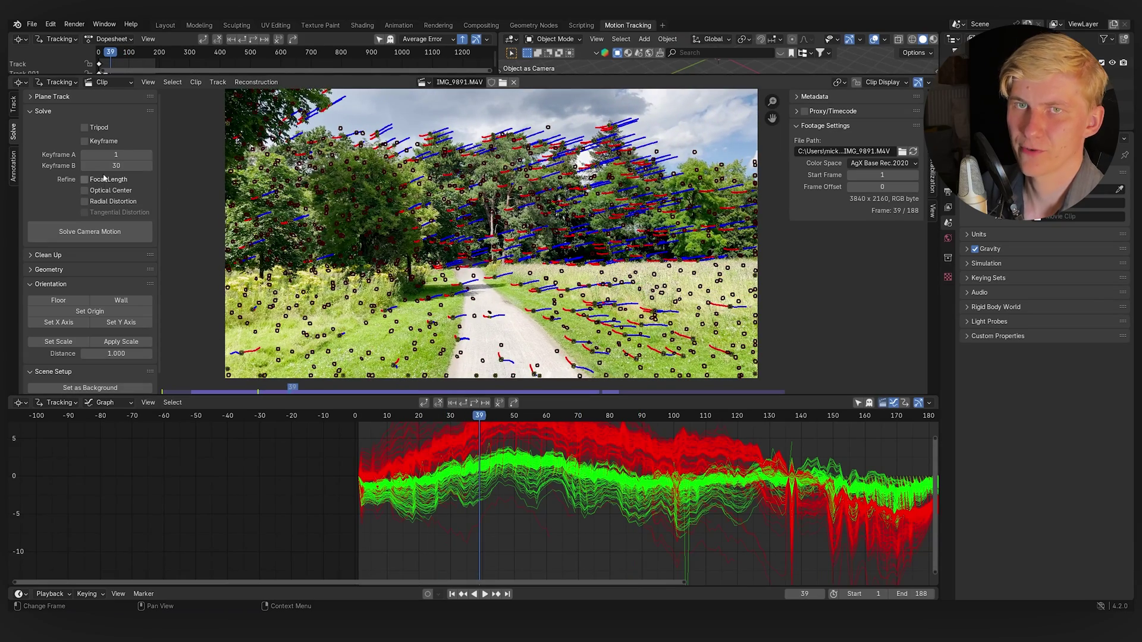
click(109, 157)
text(4)
text(0)
key(Return)
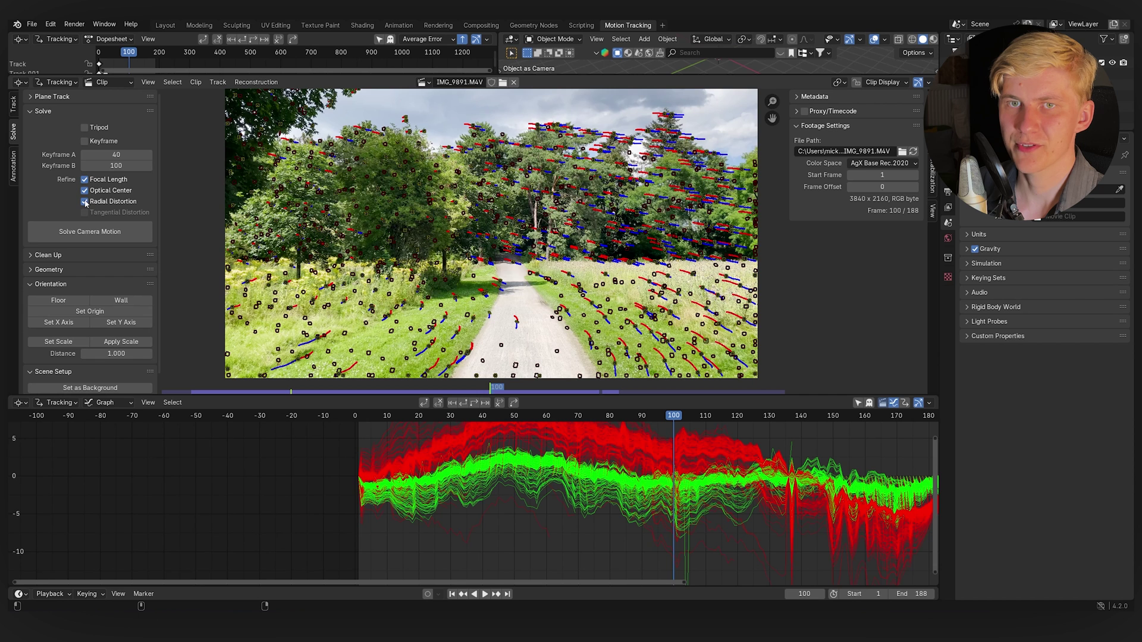
click(85, 232)
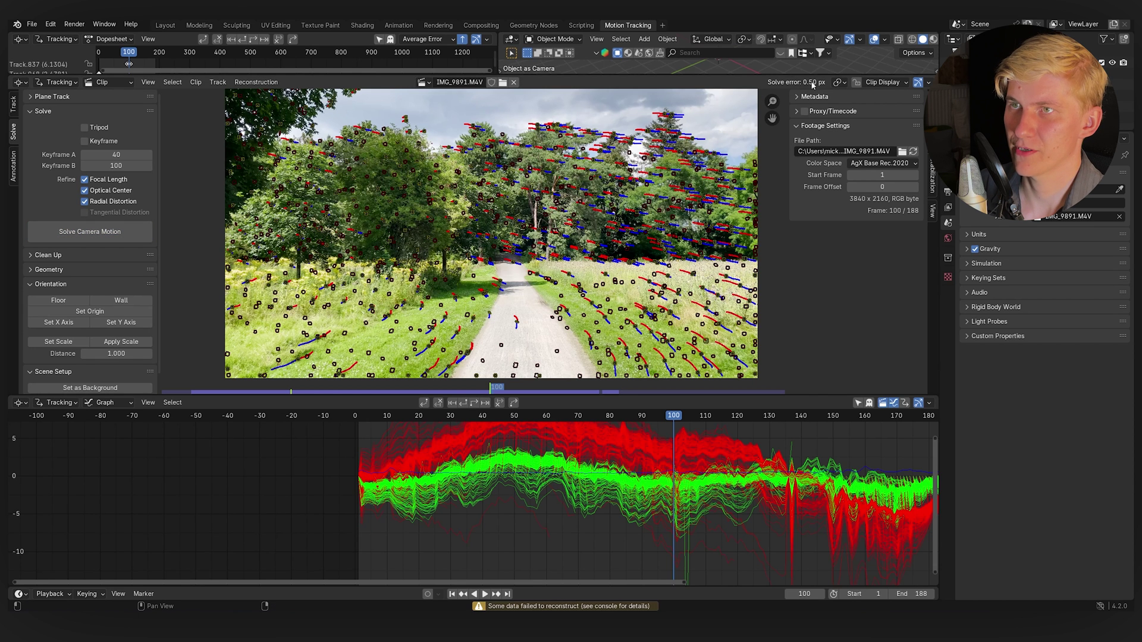
Set up the tracking scene and define the floor from ground markers on the grass at frame 35
drag(469, 416, 766, 421)
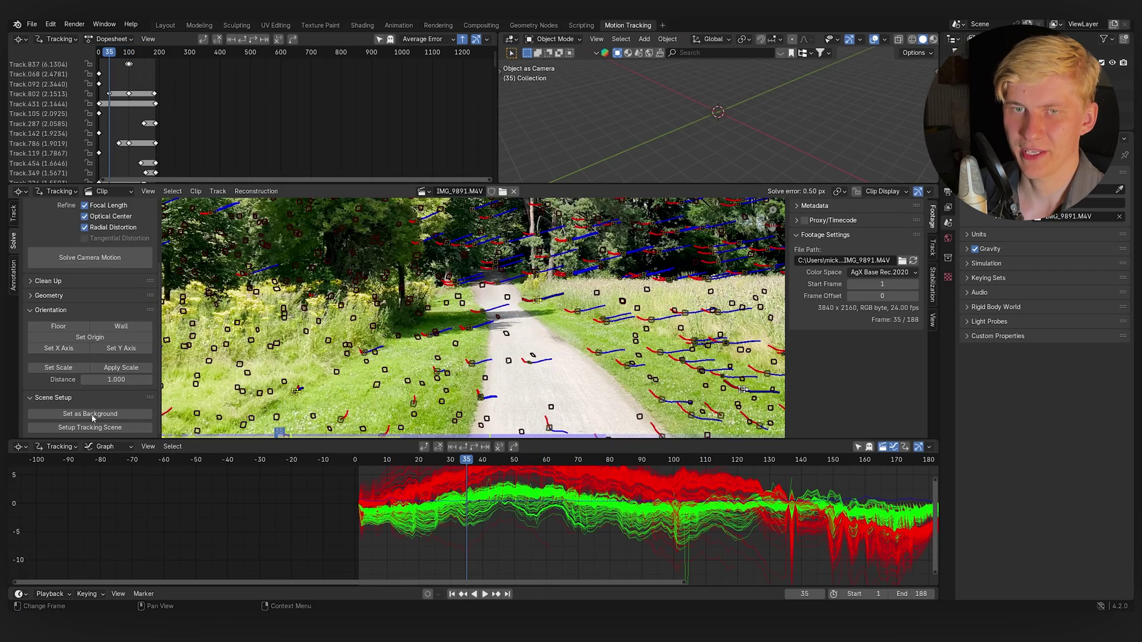
click(63, 431)
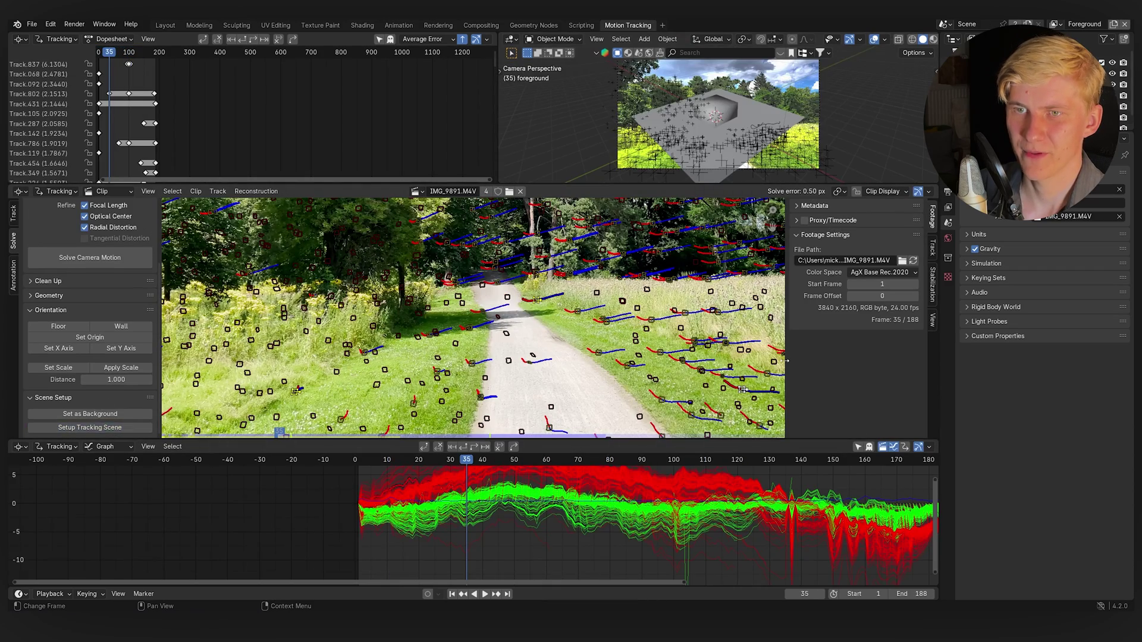
click(296, 393)
shift+click(722, 415)
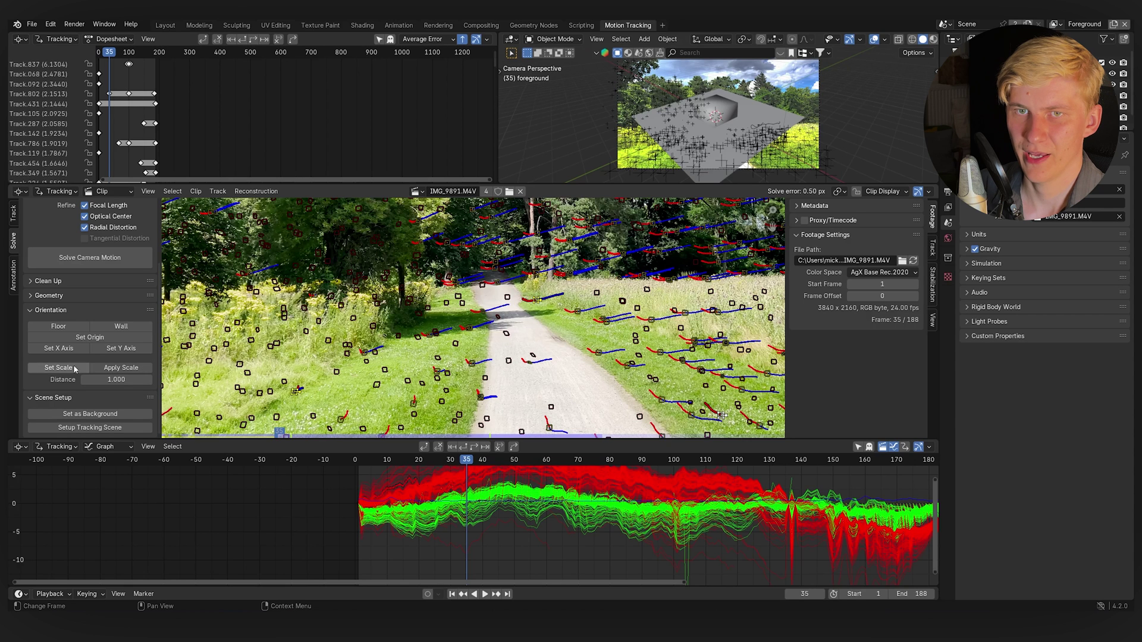
click(71, 329)
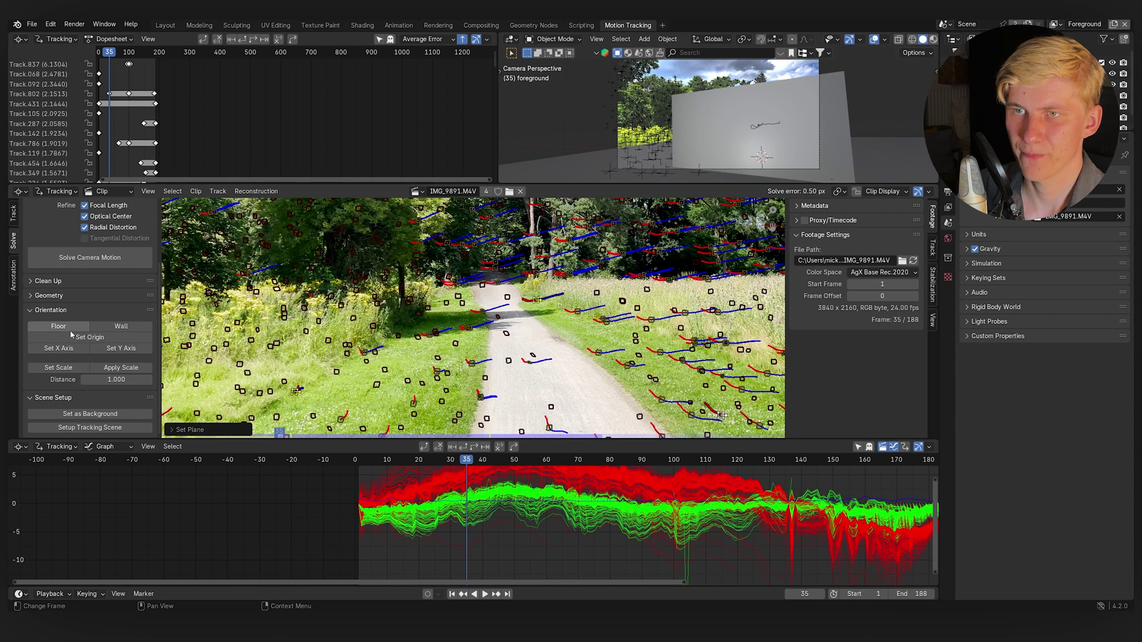
Set the scene origin at a ground marker in the grass just beside the path
click(592, 312)
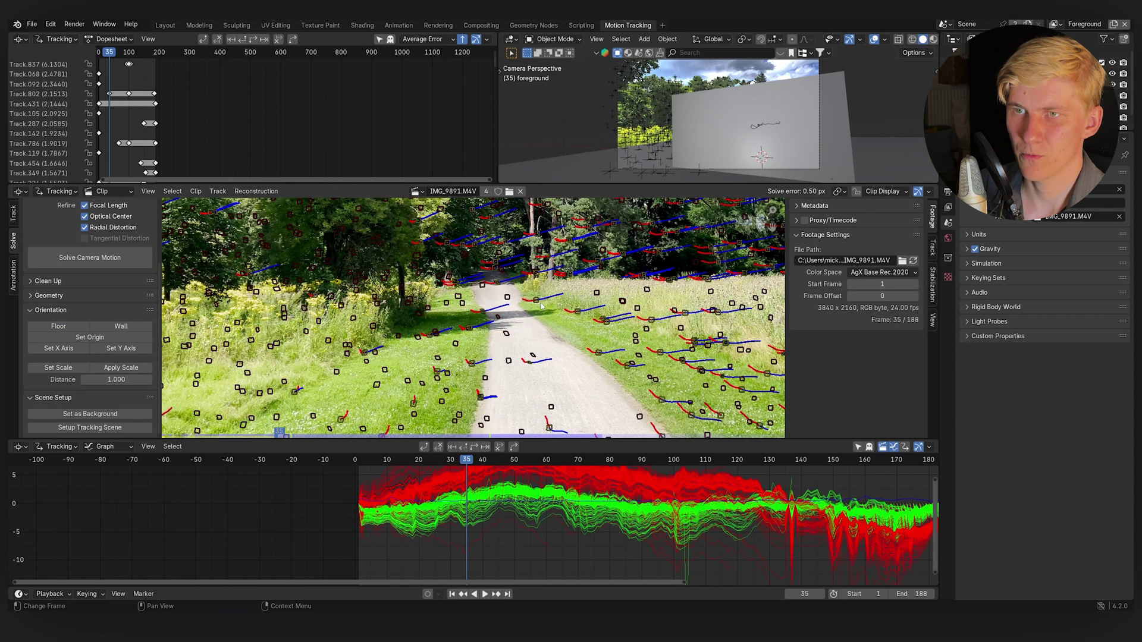
click(579, 311)
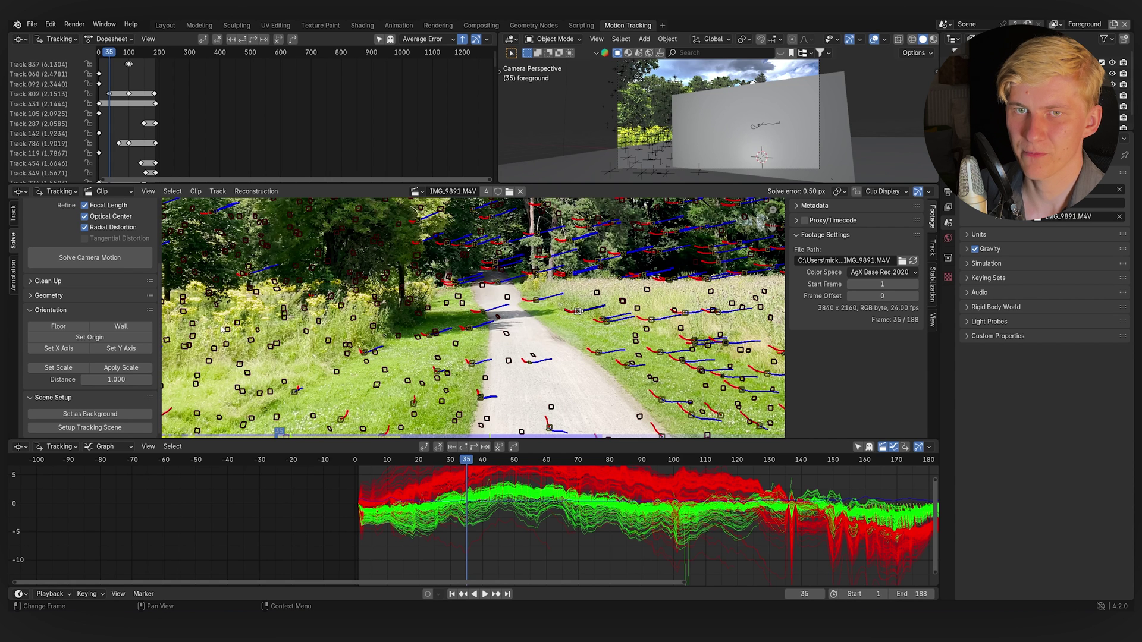
click(89, 338)
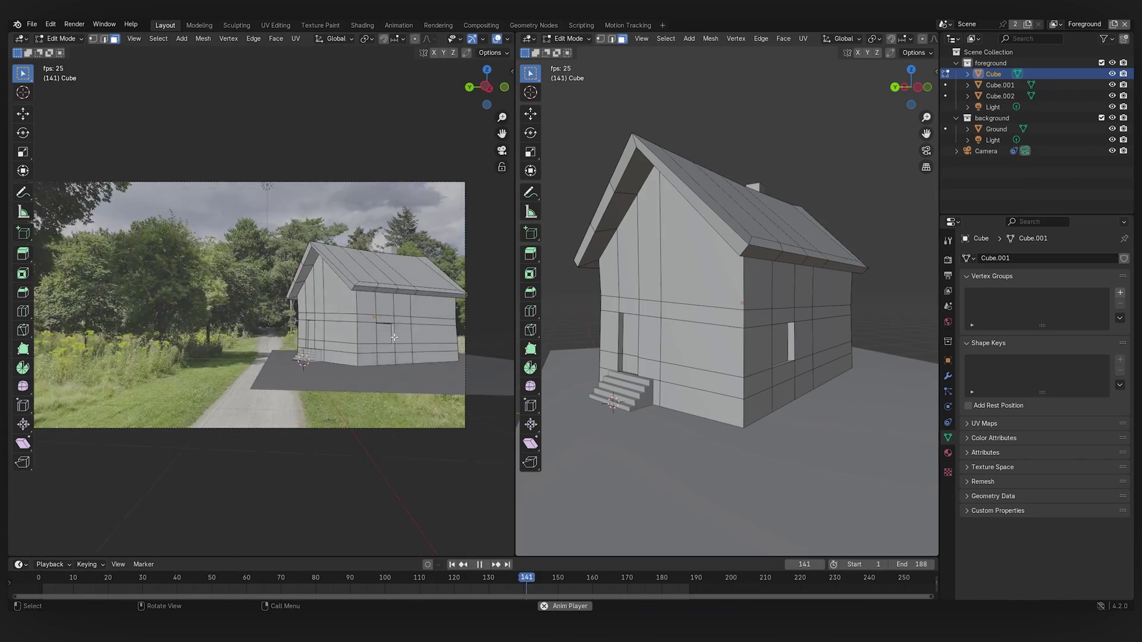
Return the modelled house to Object Mode and shift the front steps along the global Y axis
click(65, 39)
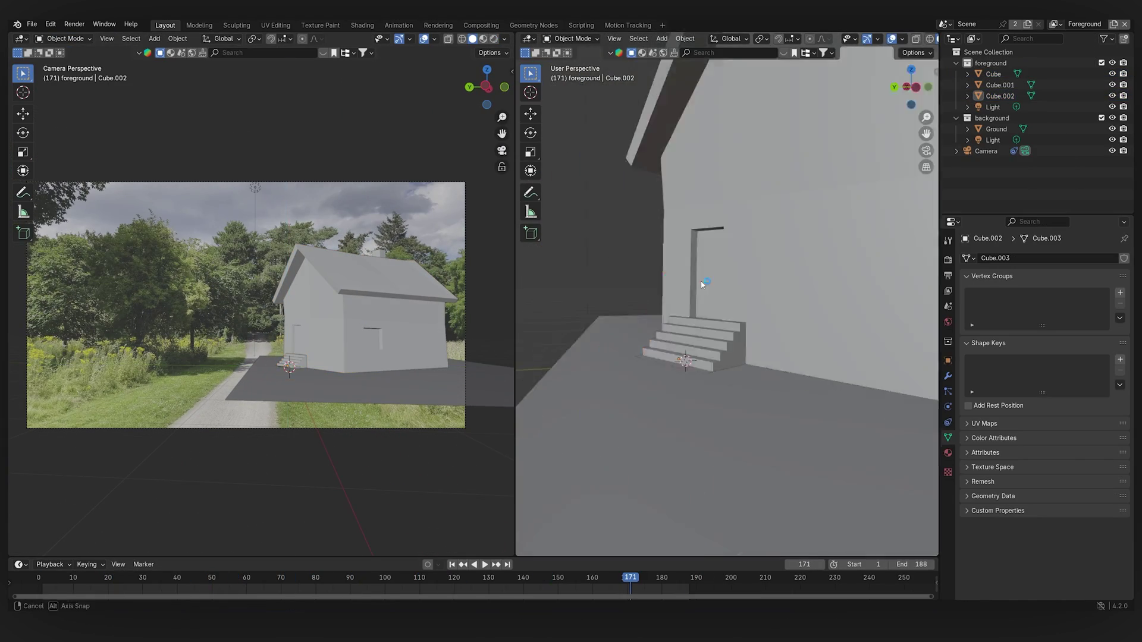
drag(701, 285, 655, 369)
scroll(654, 368, down, 3)
Stop the playback, check the Standard view transform in the render settings and enable the Mist pass for the Foreground view layer
click(948, 260)
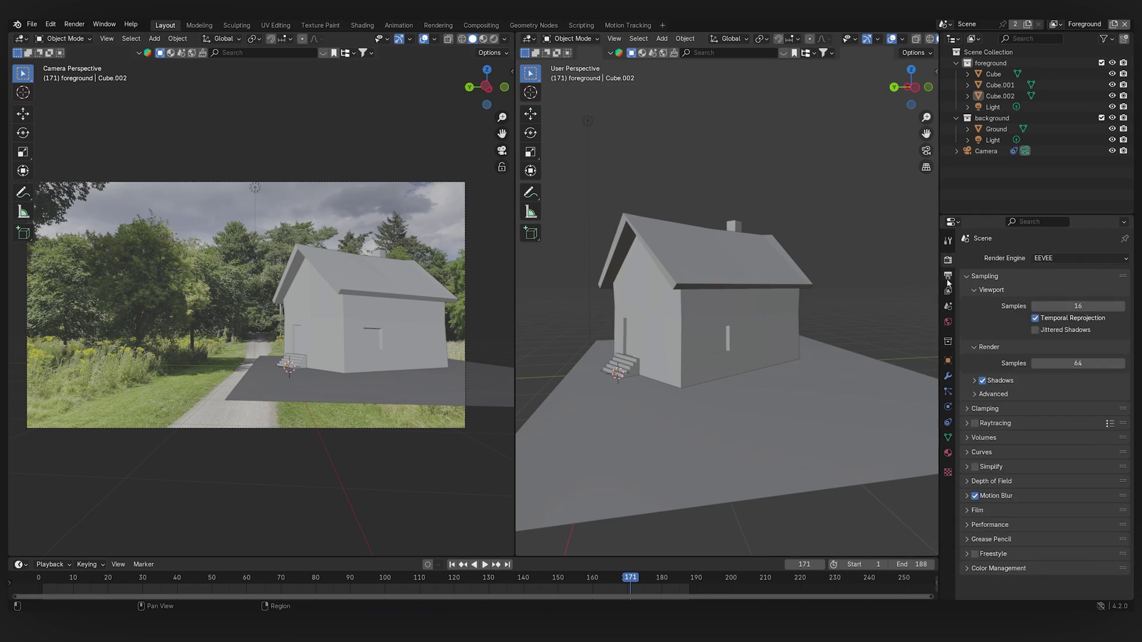
click(948, 291)
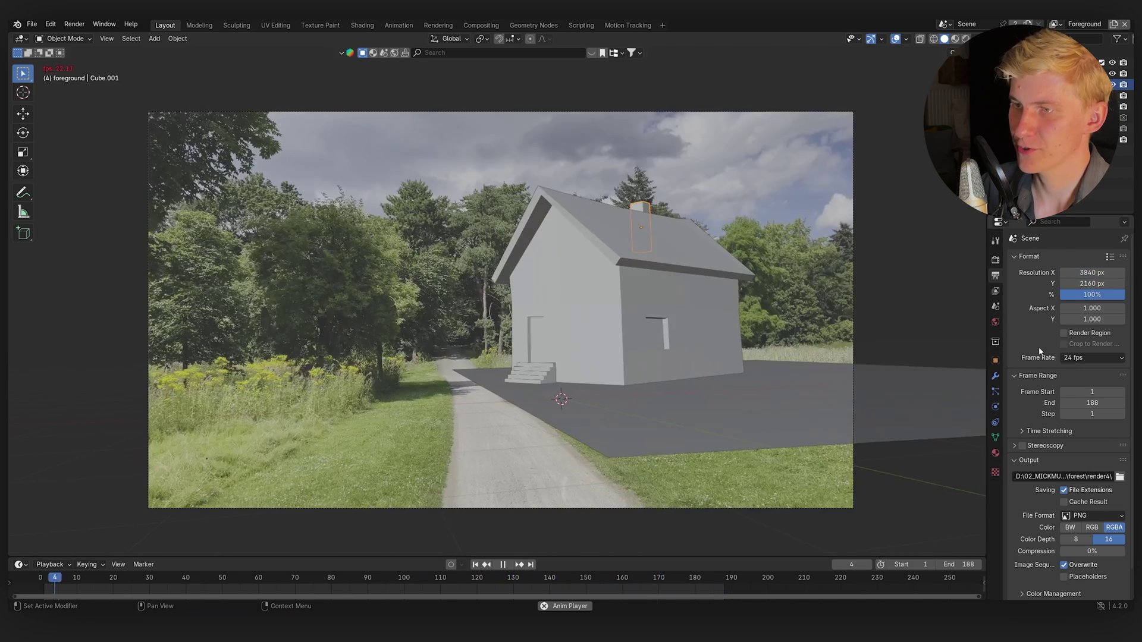
key(Escape)
click(996, 258)
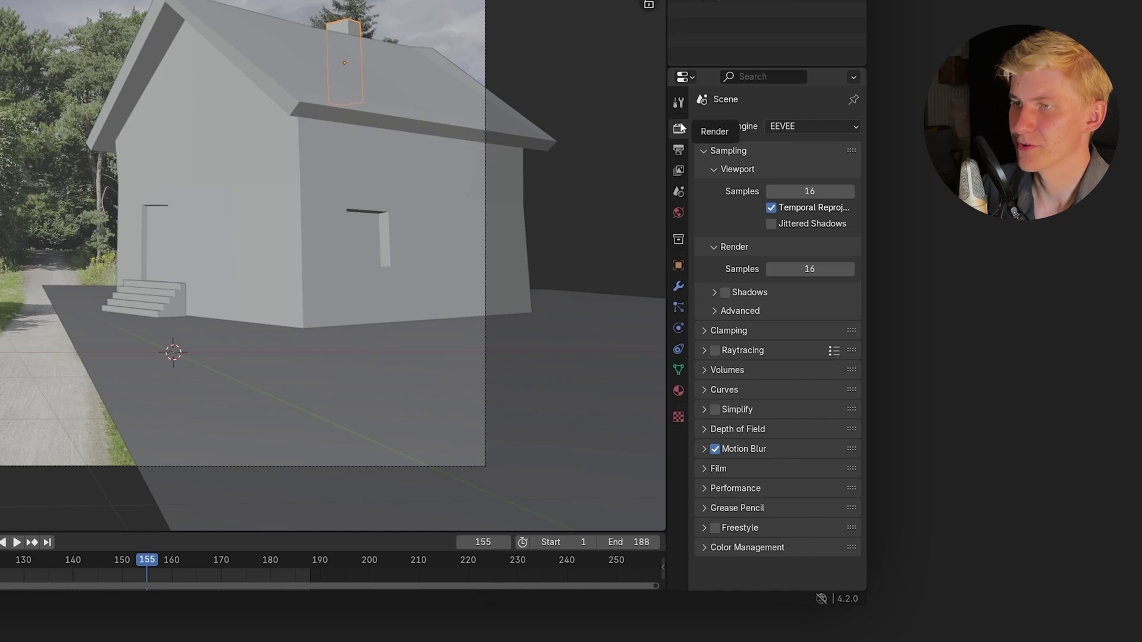
click(737, 547)
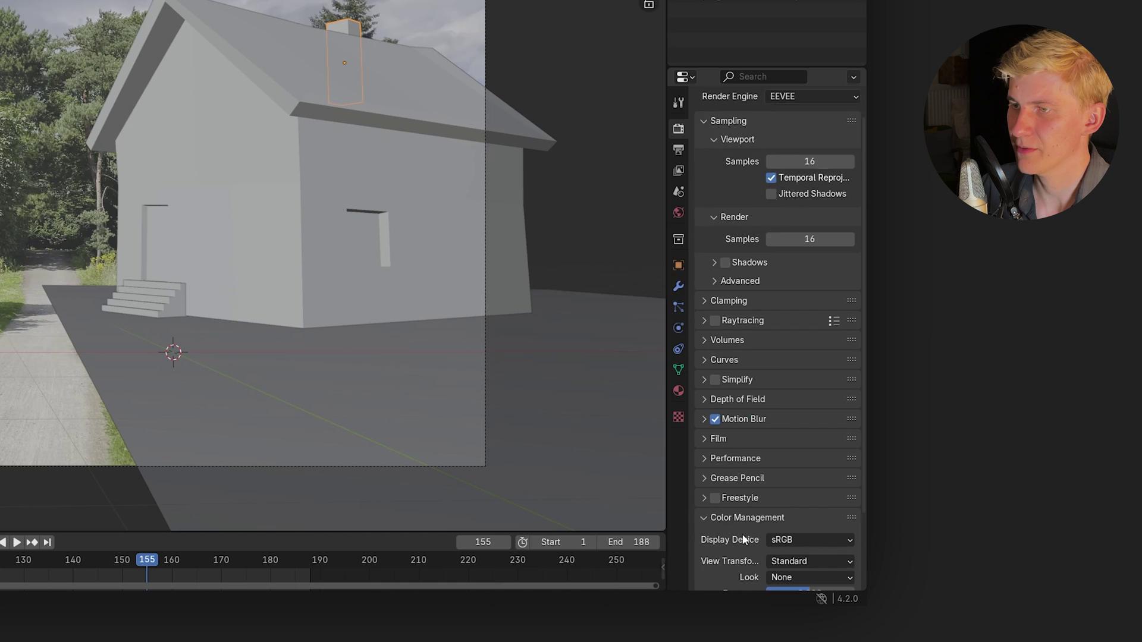
scroll(773, 524, down, 5)
click(799, 470)
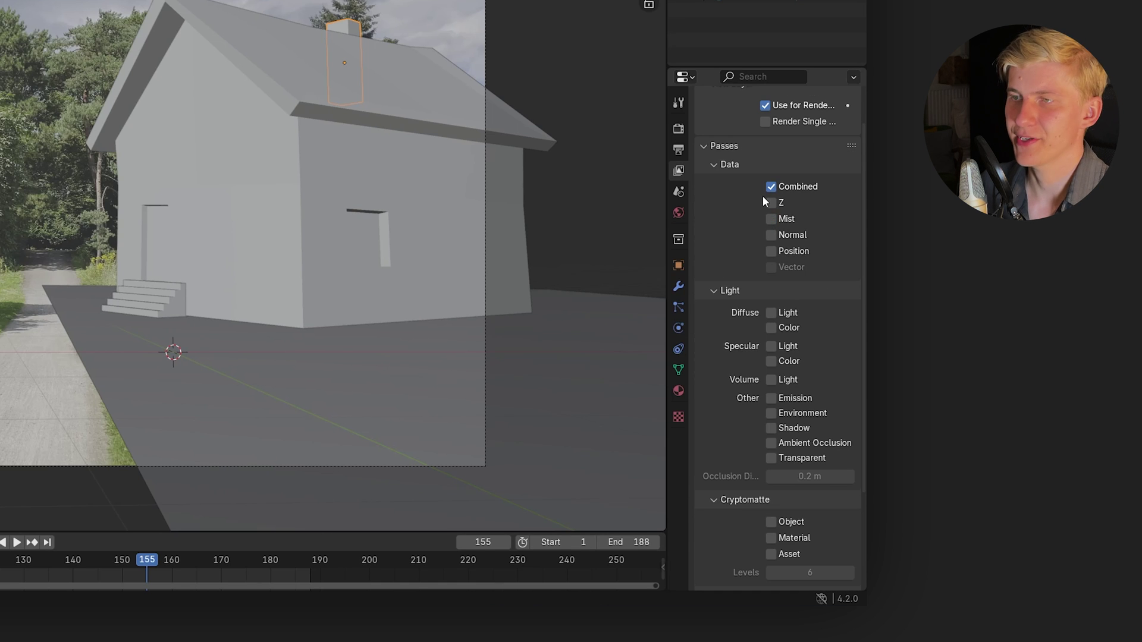
click(773, 219)
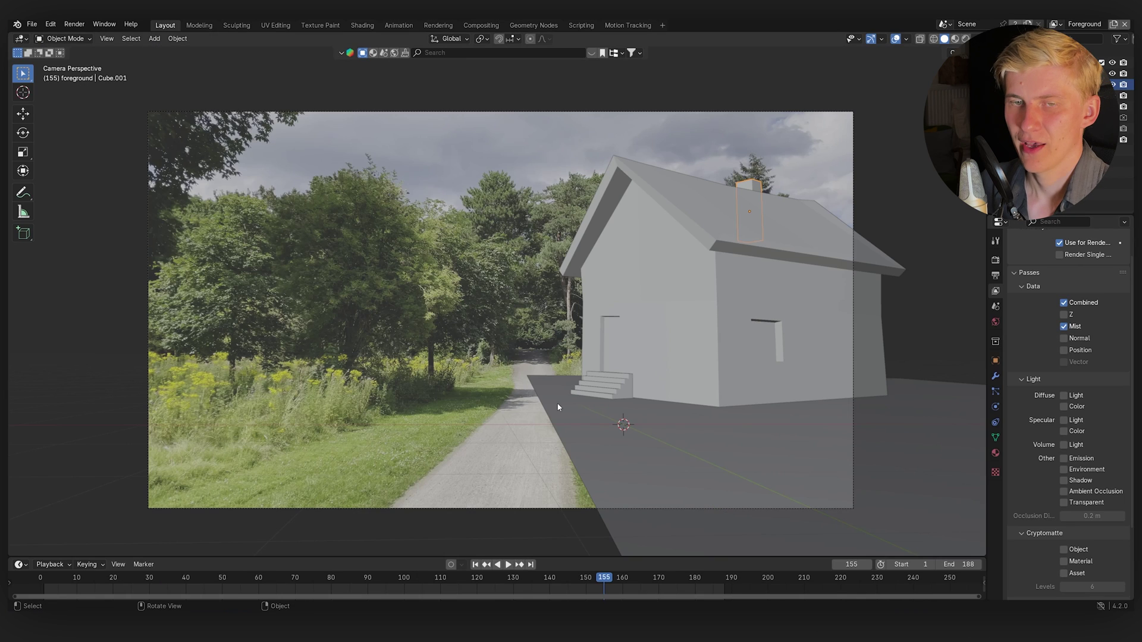
Return to frame 1 and briefly play back the tracked shot with the house
click(45, 580)
key(space)
key(space)
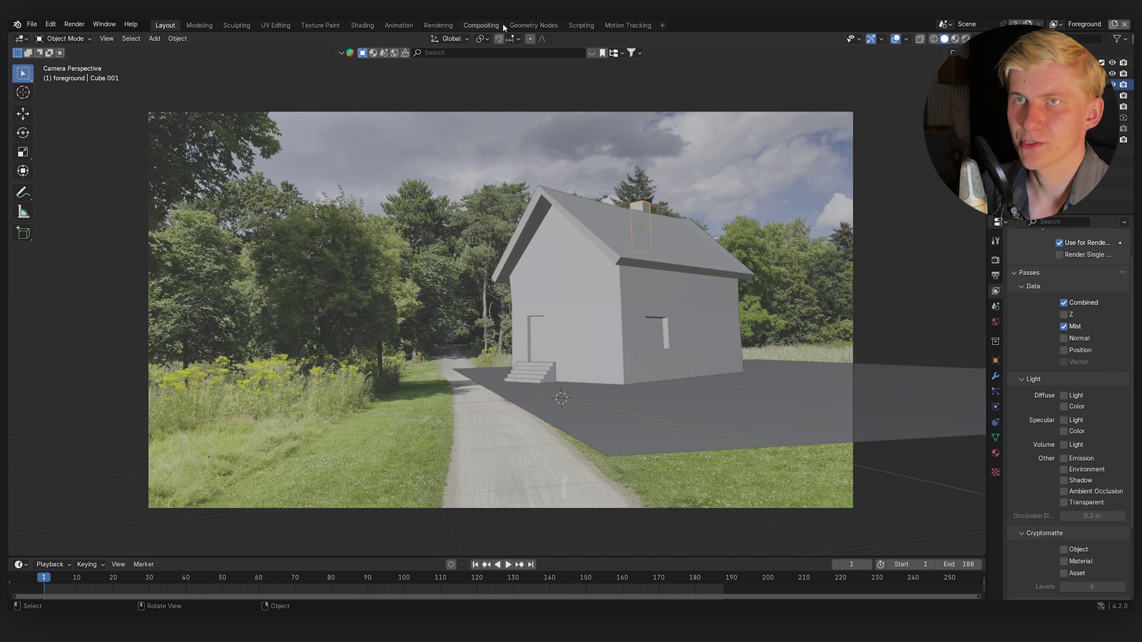
Add a Viewer node to the compositing node tree and feed it the Mist output of the Foreground render layer
click(481, 25)
key(shift+a)
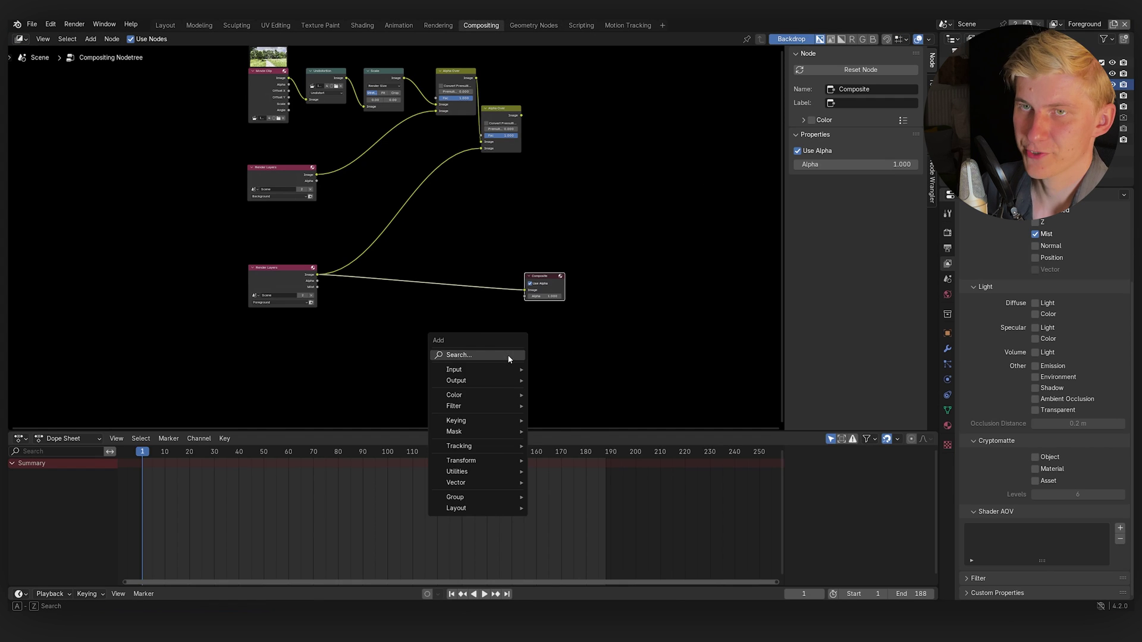
click(510, 357)
text(vi)
drag(202, 205, 509, 317)
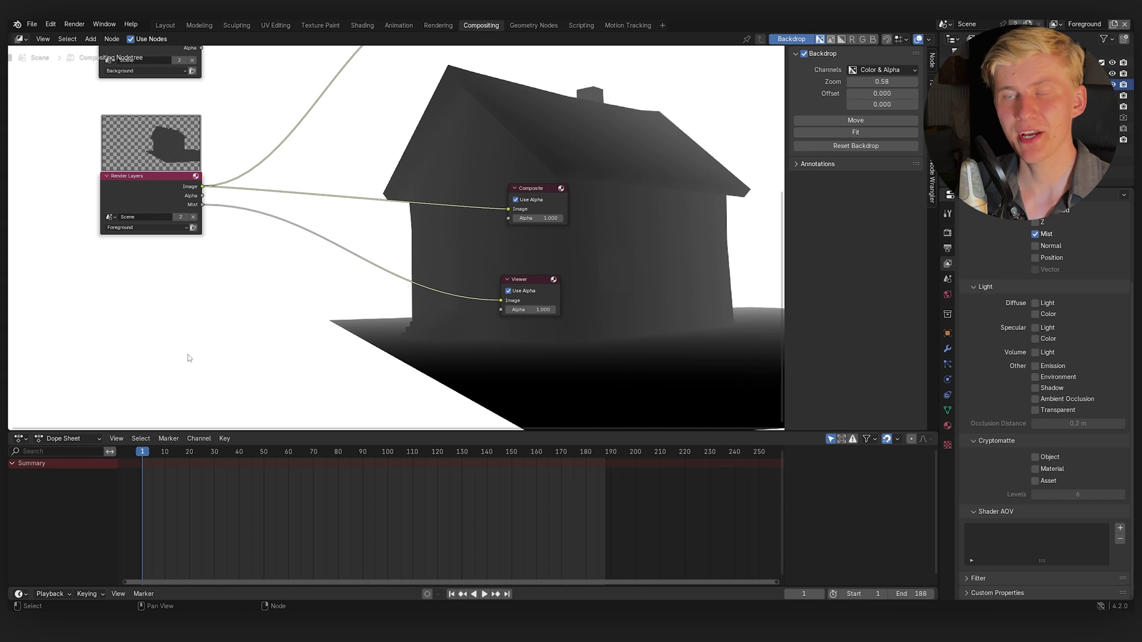
Insert an Invert Color node between the Foreground layer's Mist output and the Viewer
key(shift+a)
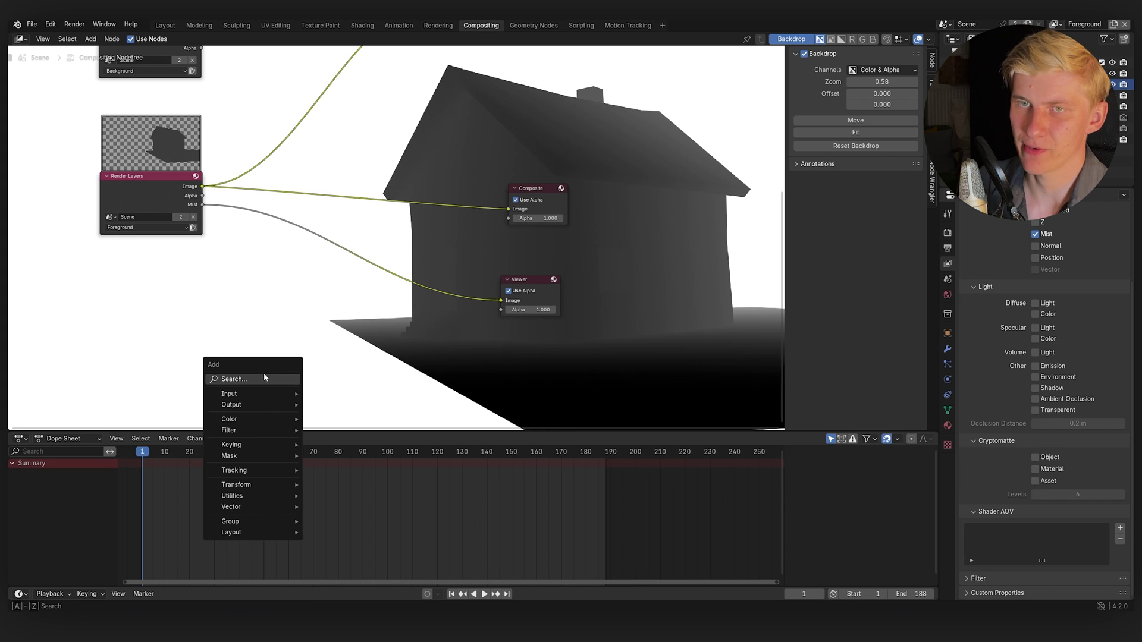
click(263, 373)
text(in)
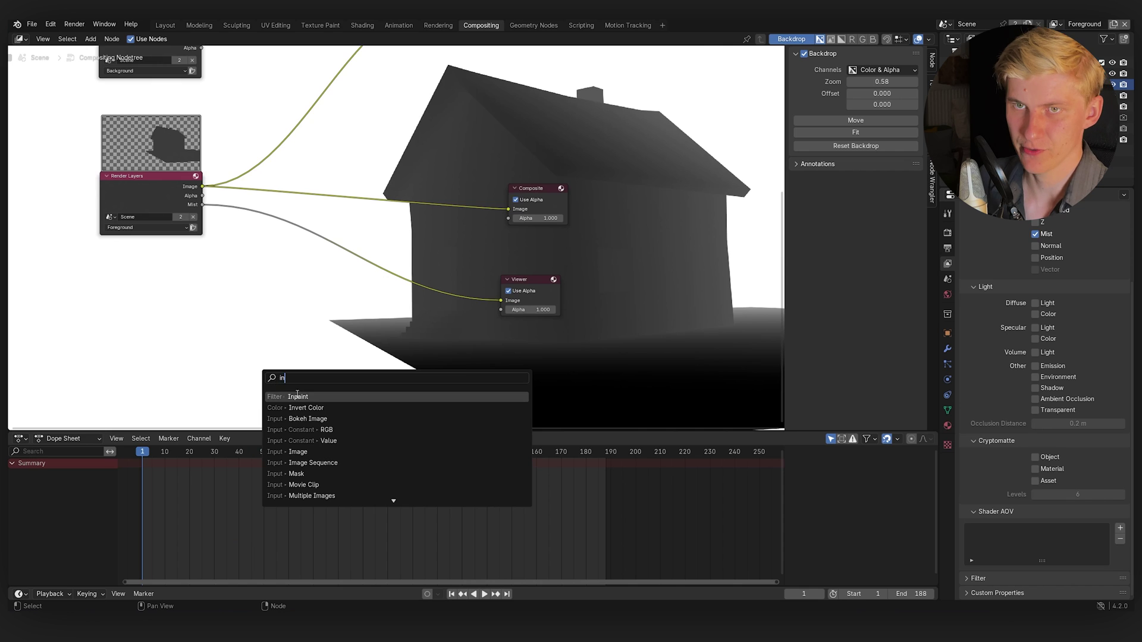
click(301, 407)
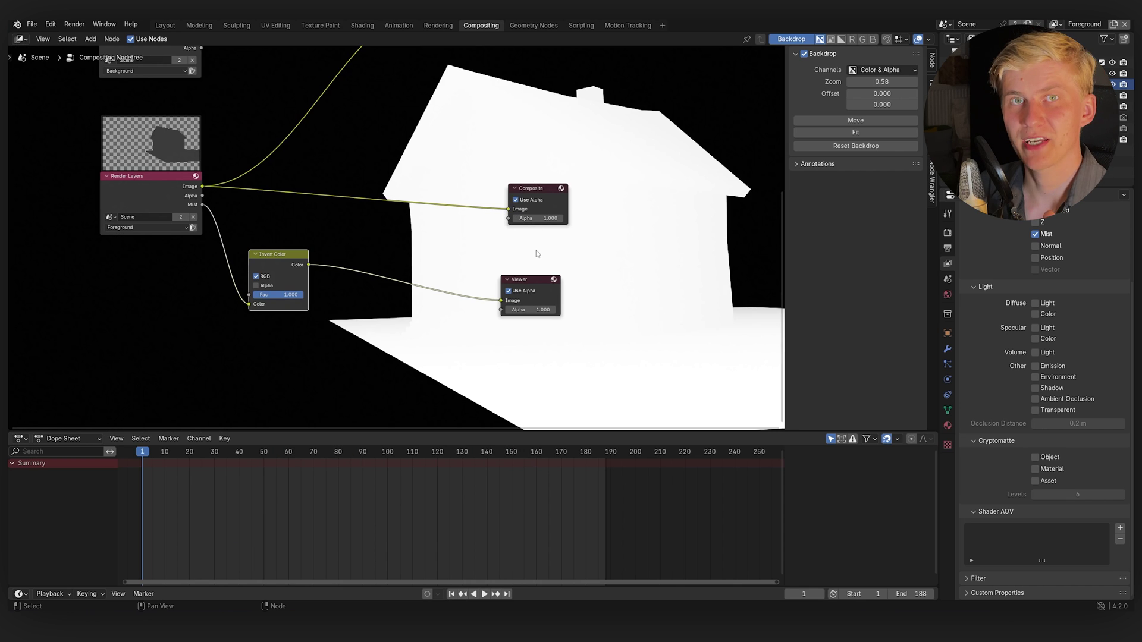
Insert an RGB Curves node between Invert Color and the Viewer and darken the curve with a point at 0.8, 0.1
key(shift+a)
click(440, 389)
text(c)
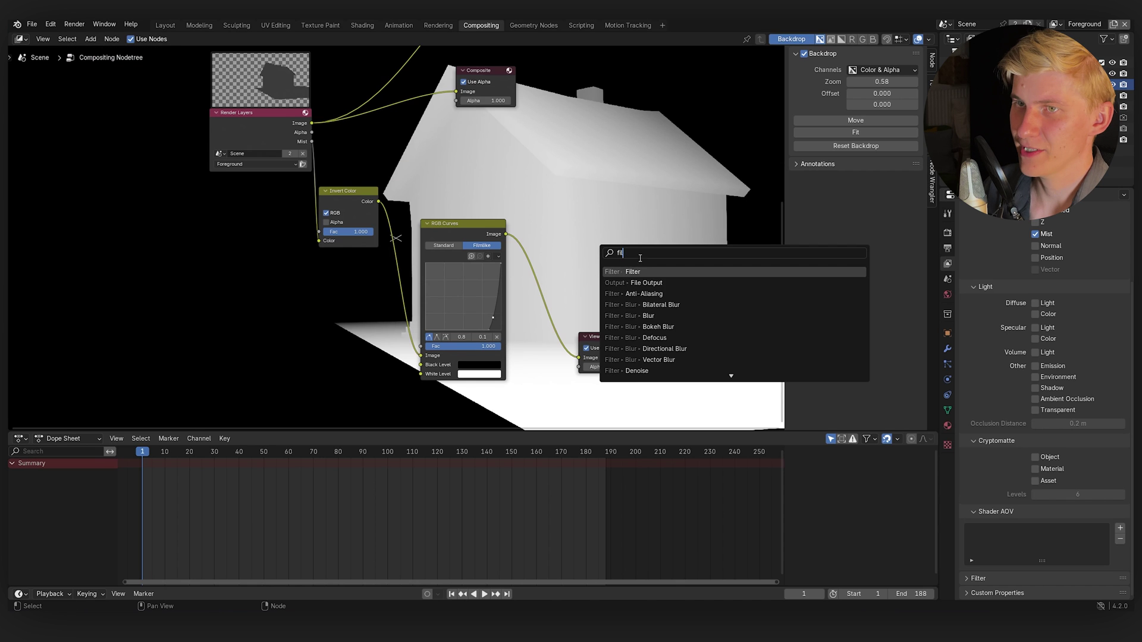
Add a File Output node fed by the RGB Curves image, widen it and set its base path to the forest\render5 folder
click(638, 283)
click(582, 243)
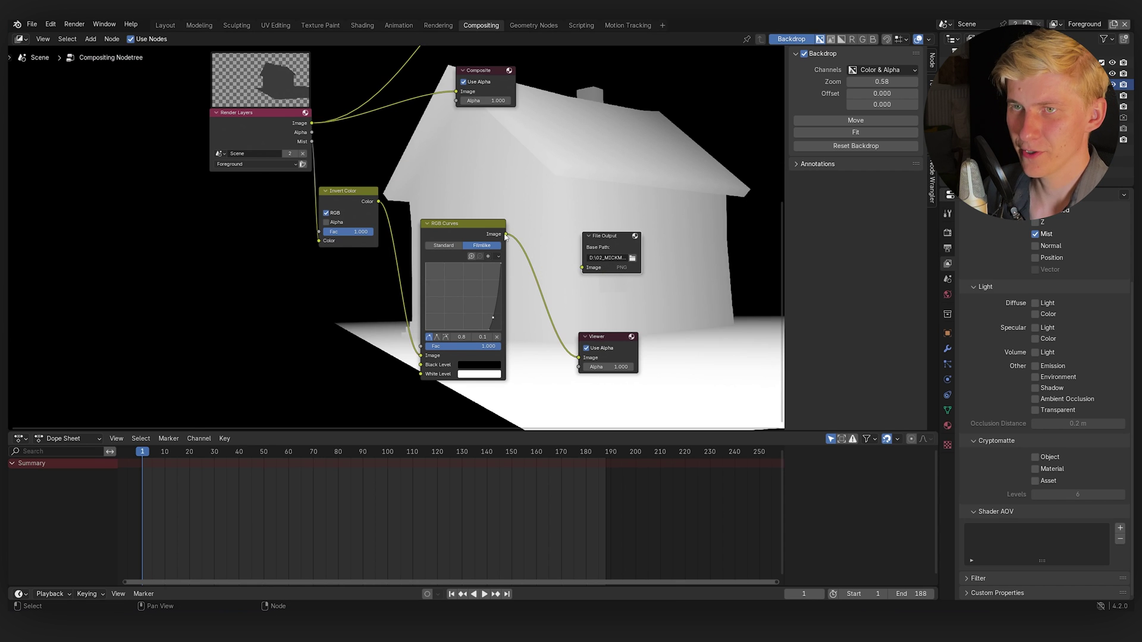
drag(505, 234, 582, 267)
drag(642, 264, 694, 288)
key(Return)
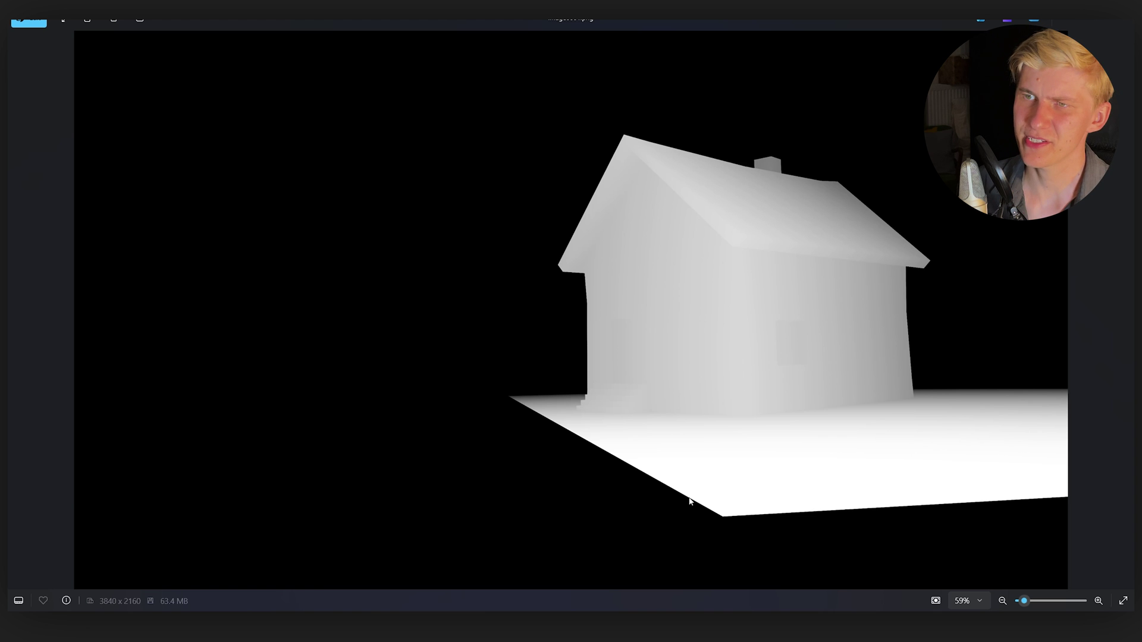
Examine the rendered depth image in the image viewer up close around the house's steps, door and window
scroll(721, 453, up, 5)
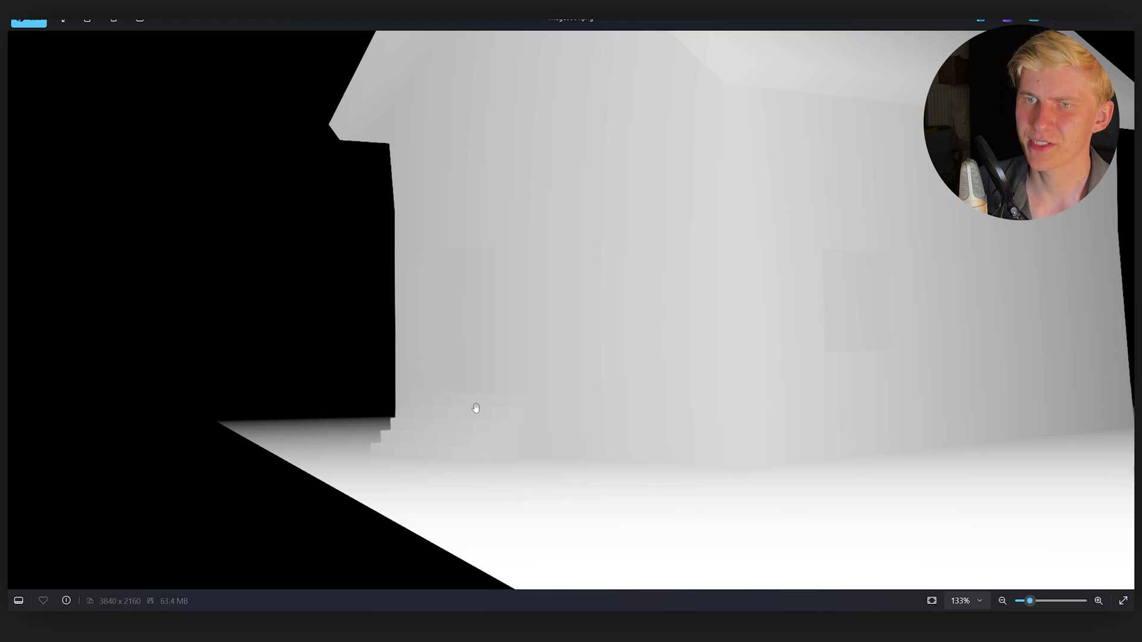
scroll(908, 282, down, 2)
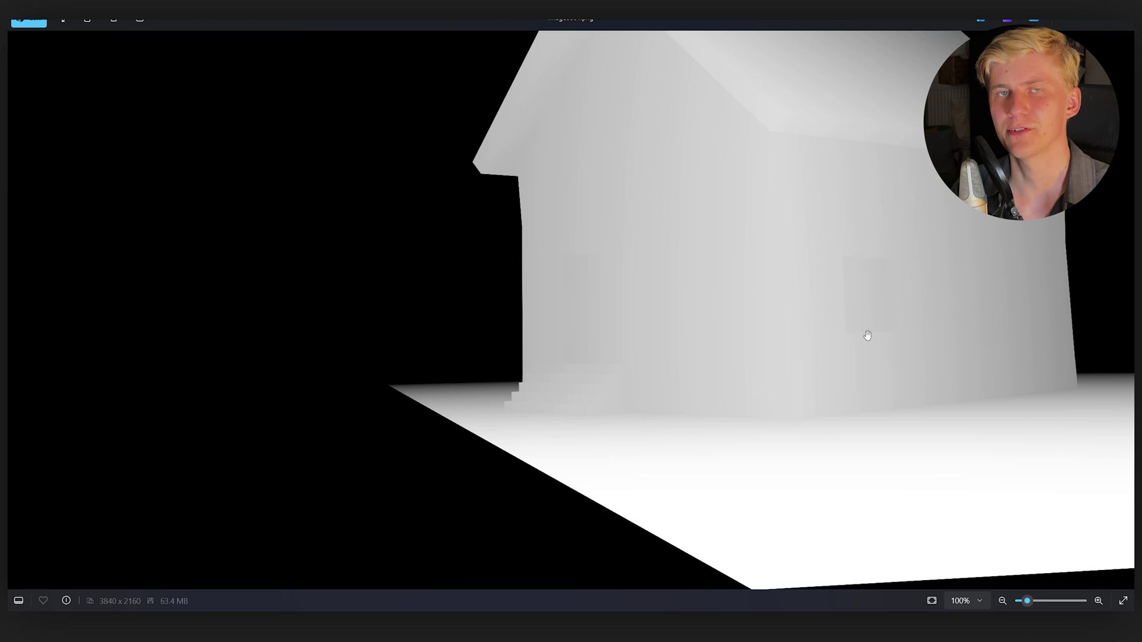
scroll(819, 350, down, 2)
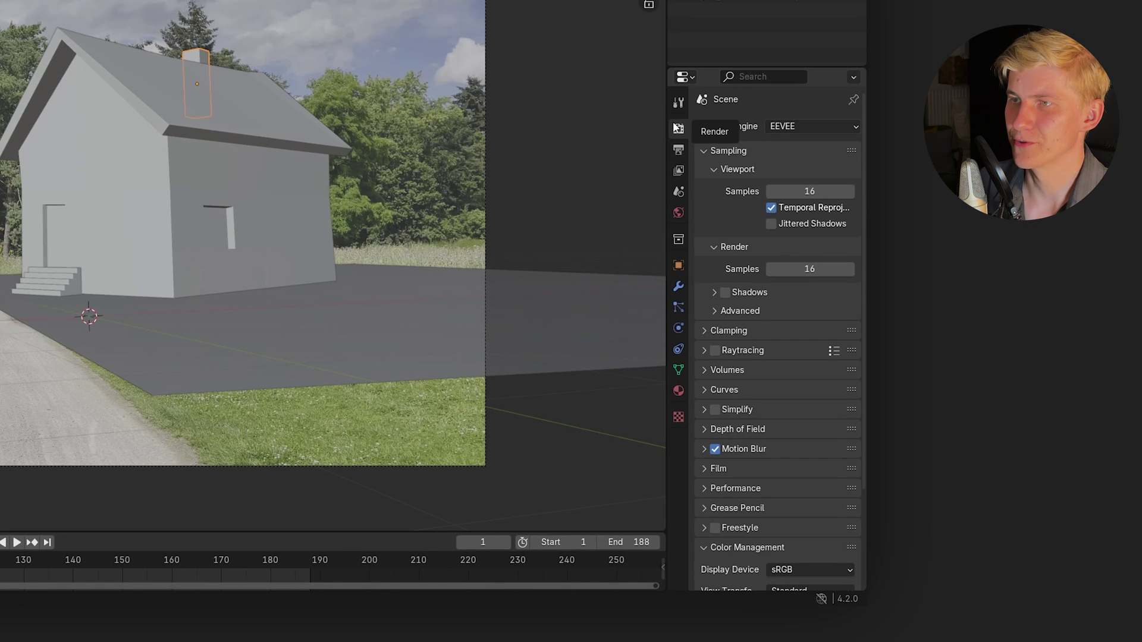
Enable Freestyle in Blender's render settings and turn on As Render Pass for the Foreground view layer
scroll(728, 446, down, 3)
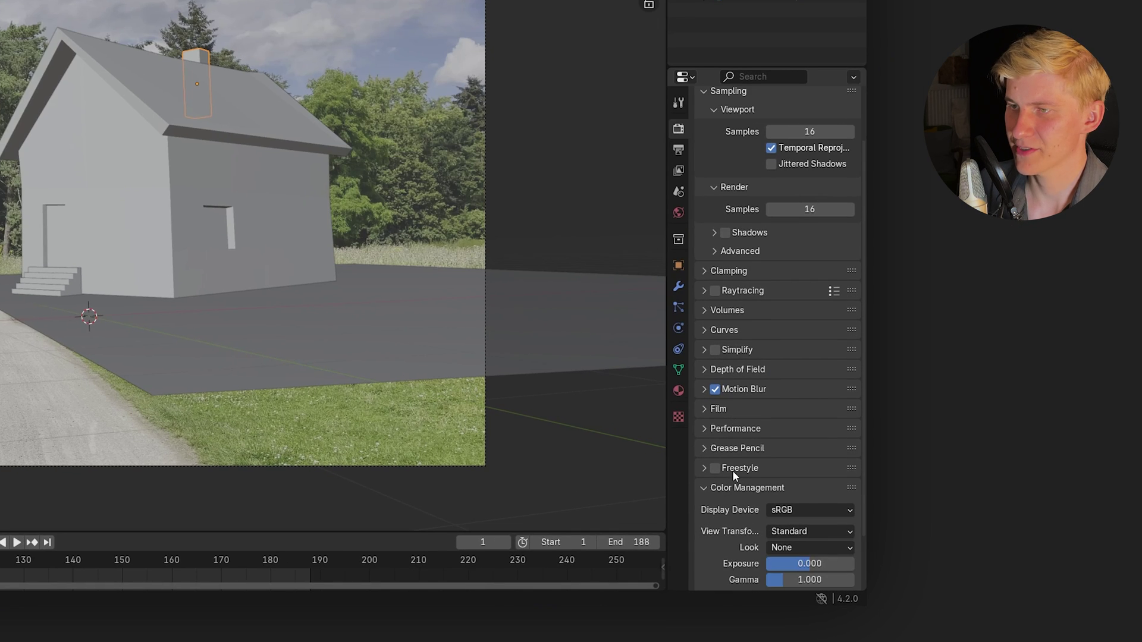
click(715, 468)
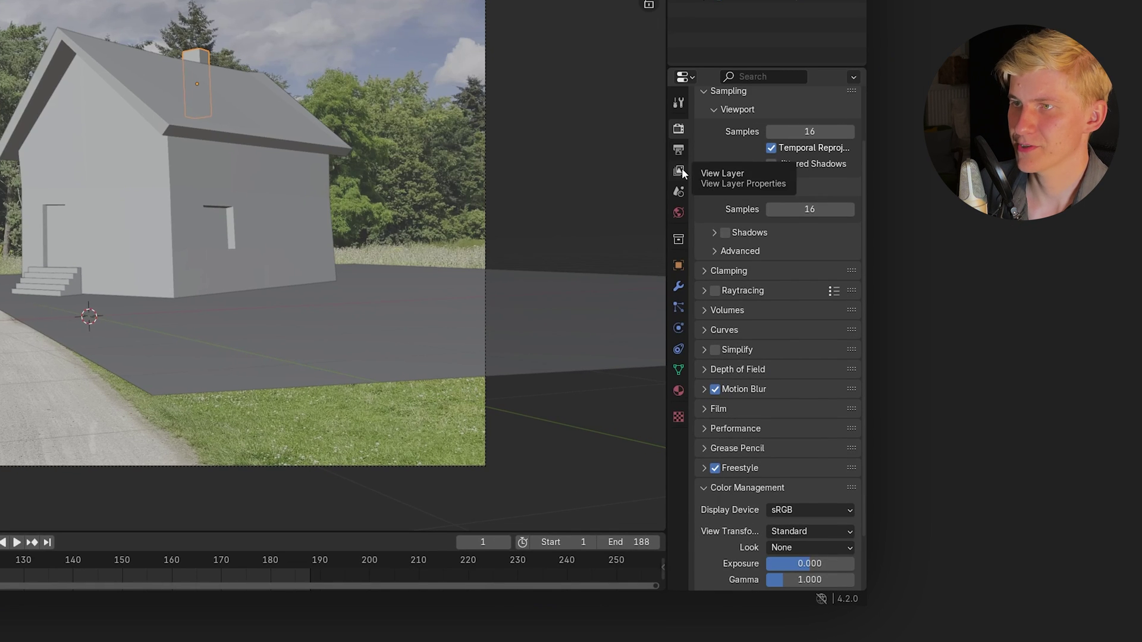
click(678, 171)
scroll(767, 357, down, 12)
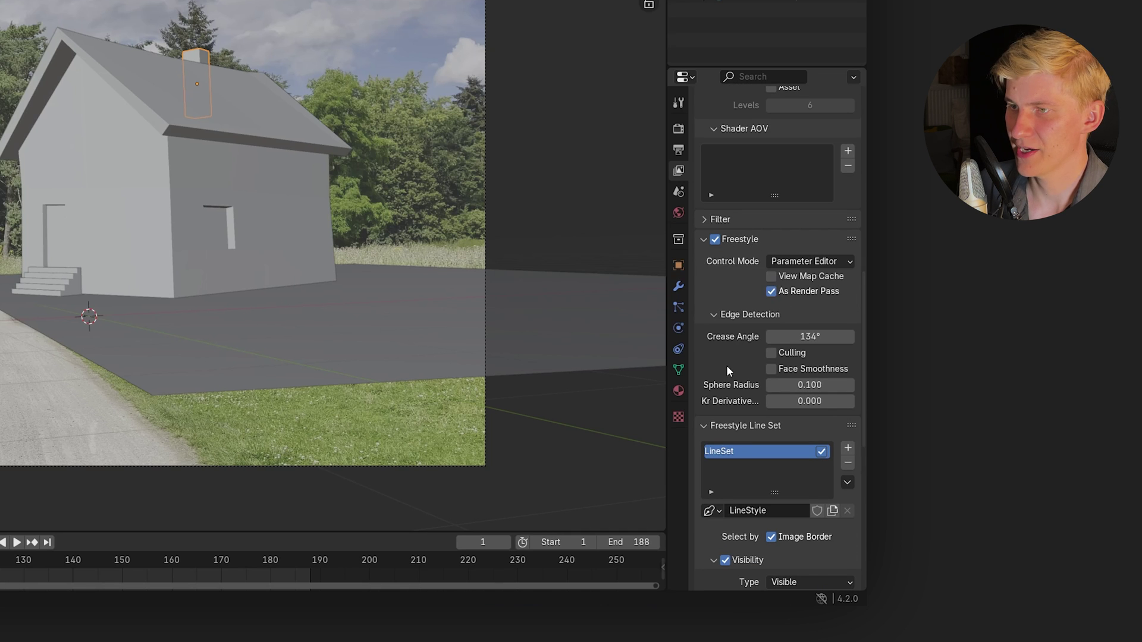
Set the Freestyle line style's base color to white, render frame 1 and close the render view
scroll(728, 371, down, 12)
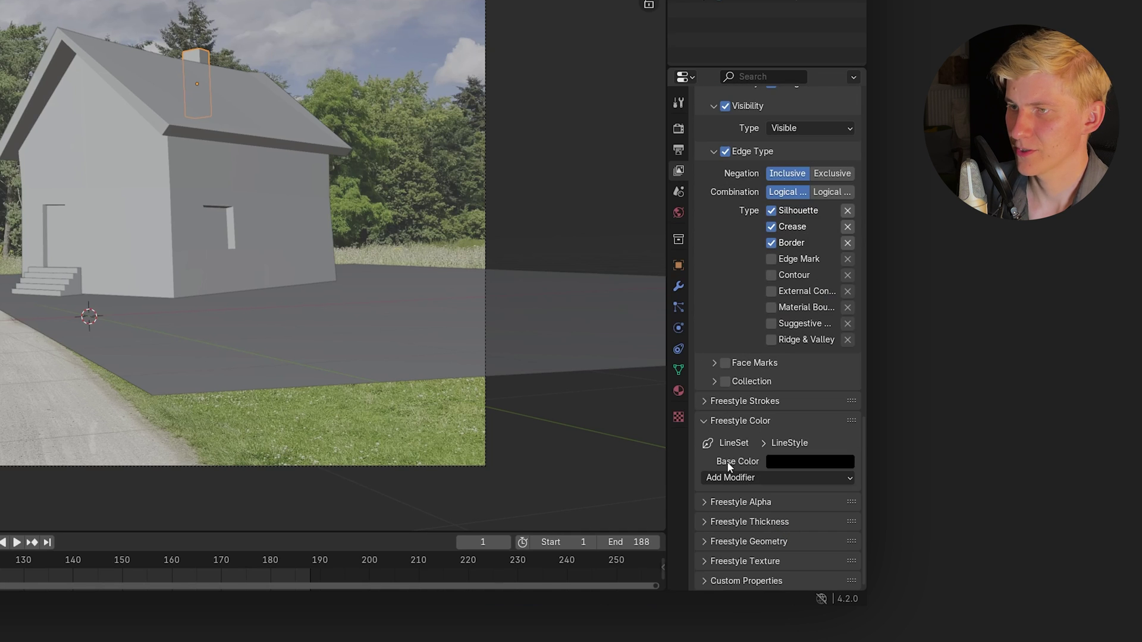
click(800, 462)
drag(844, 328, 850, 247)
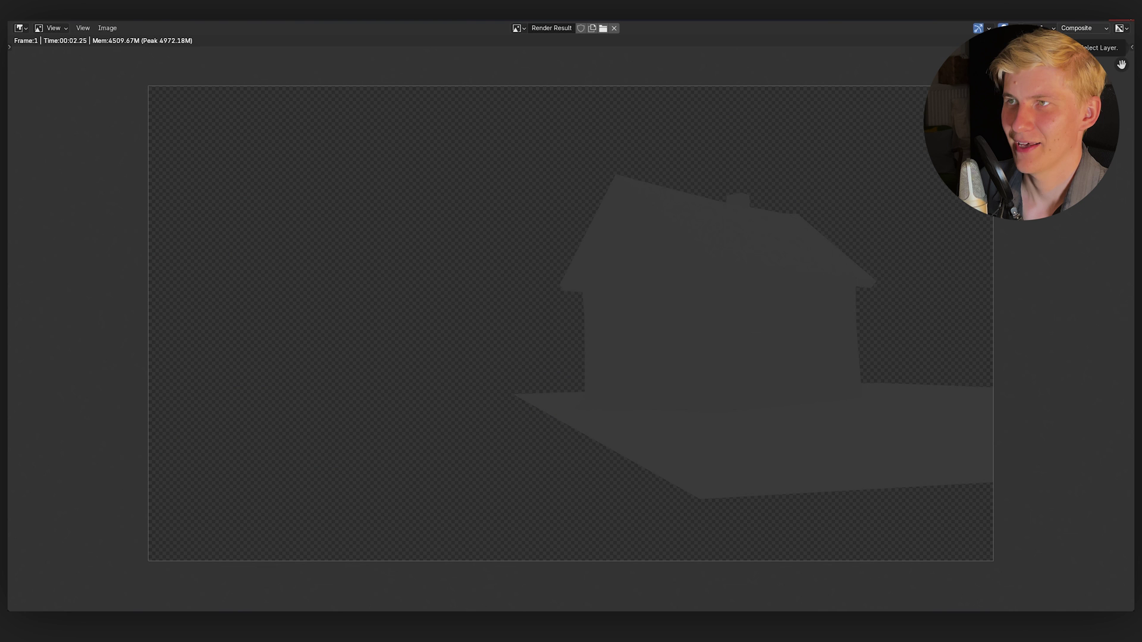
click(1124, 21)
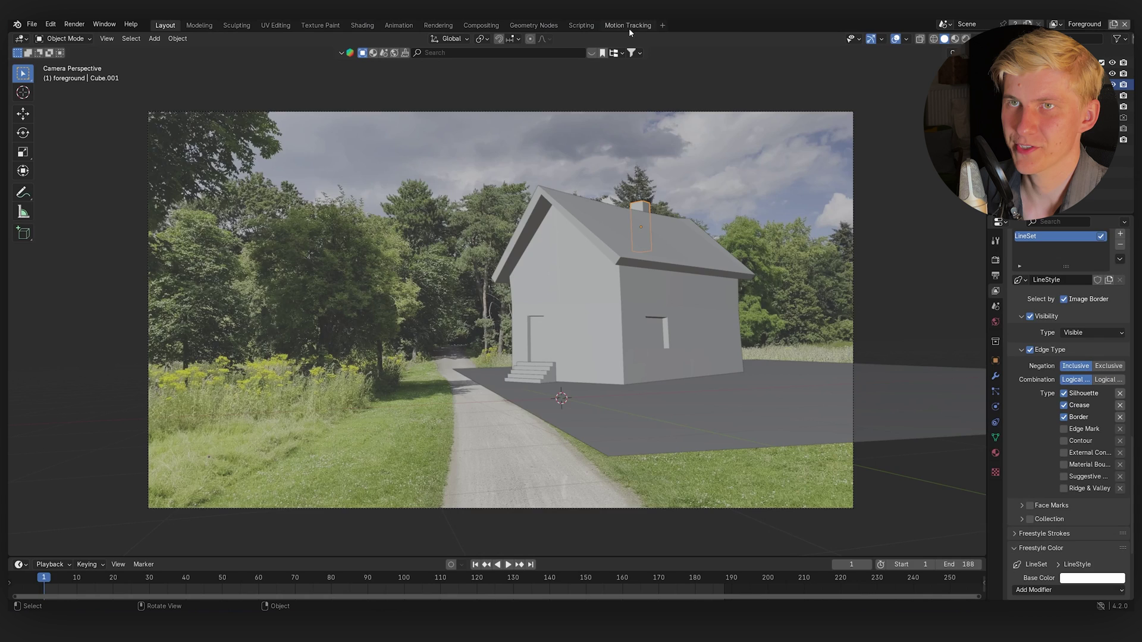
Insert an Alpha Over node in the compositor between the Foreground layer's Freestyle output and the Viewer
click(471, 25)
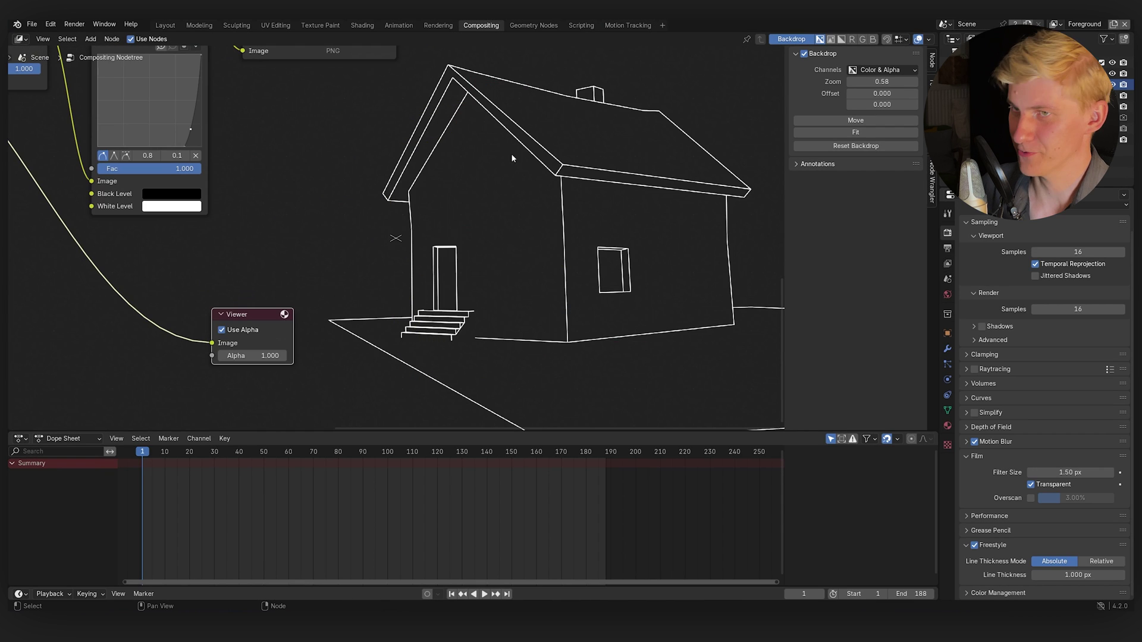
key(shift+a)
text(alp)
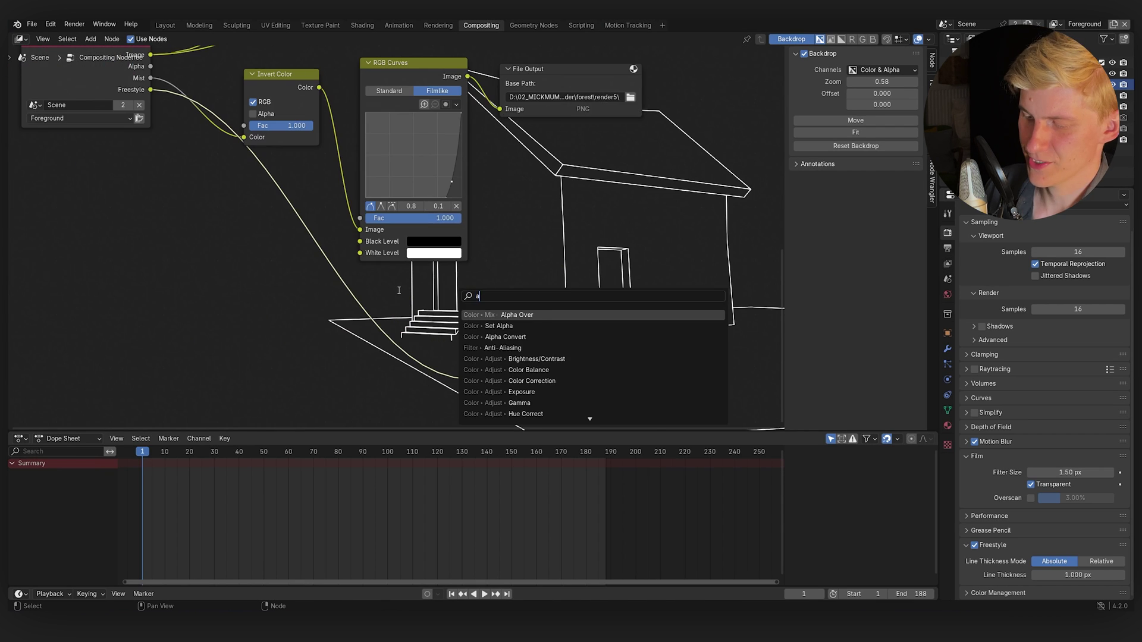
click(520, 328)
click(374, 294)
scroll(419, 291, down, 2)
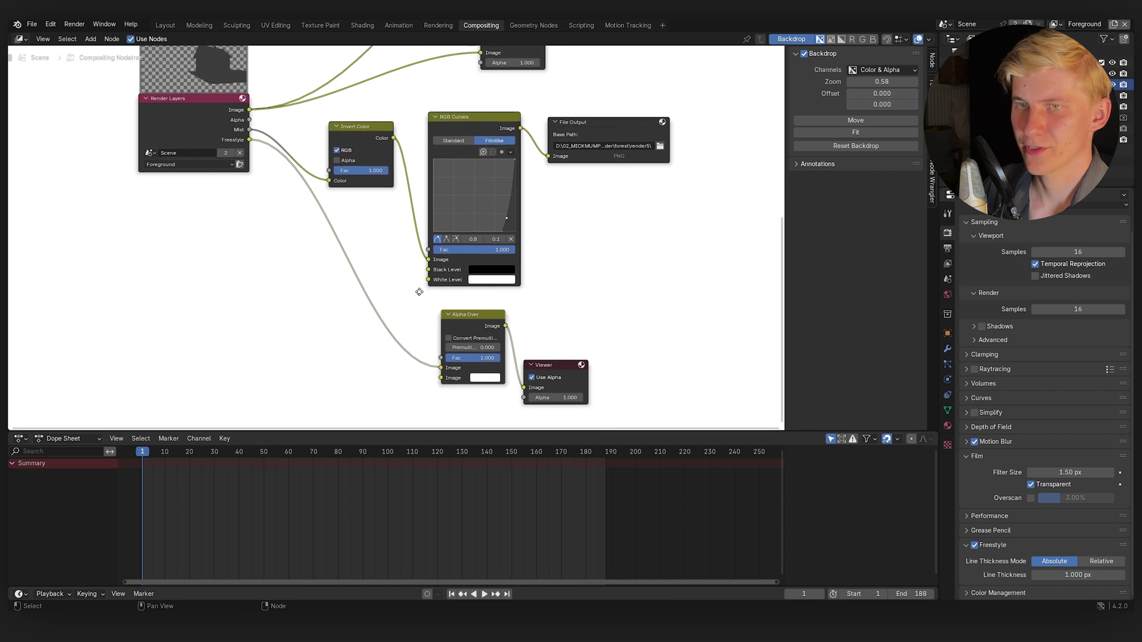
Move the Freestyle link to the Alpha Over node's second image input and set its first image color to black
mouse_move(441, 363)
mouse_down()
mouse_move(423, 364)
mouse_move(441, 373)
mouse_up()
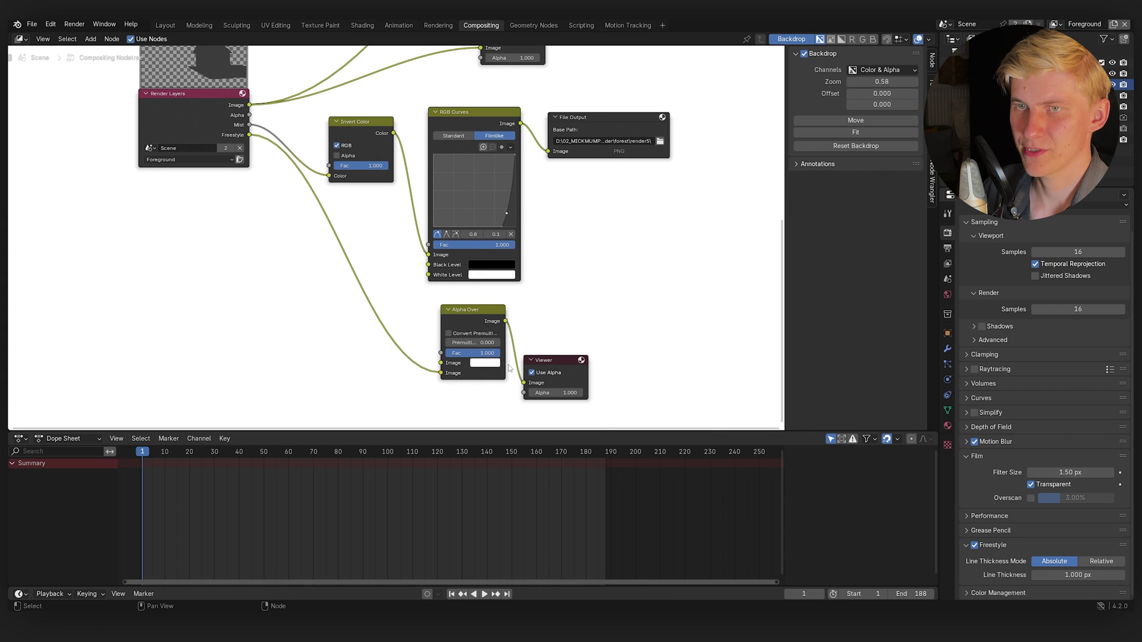
click(486, 363)
drag(565, 247, 562, 298)
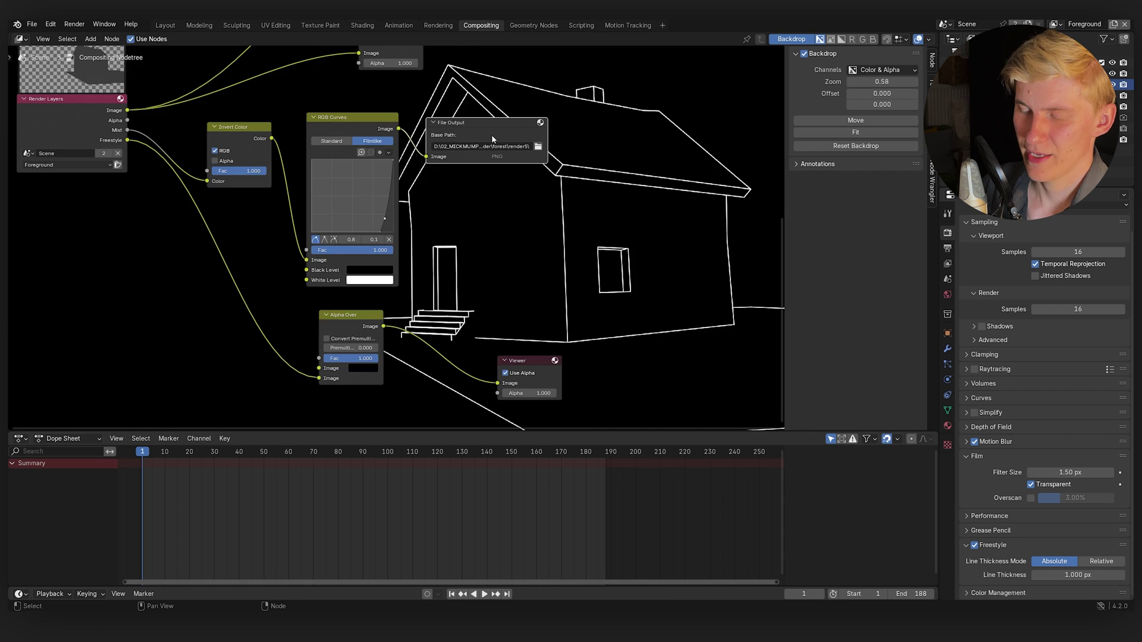
Duplicate the File Output node and connect the Alpha Over image to the copy
key(ctrl+c)
click(497, 241)
key(ctrl+v)
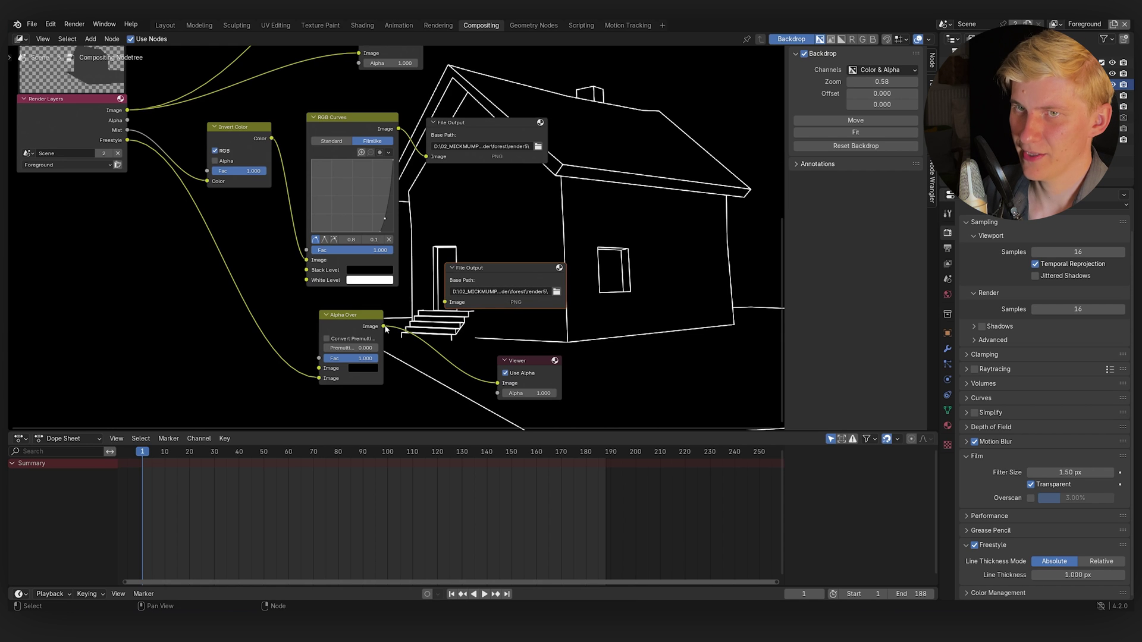
drag(385, 327, 445, 302)
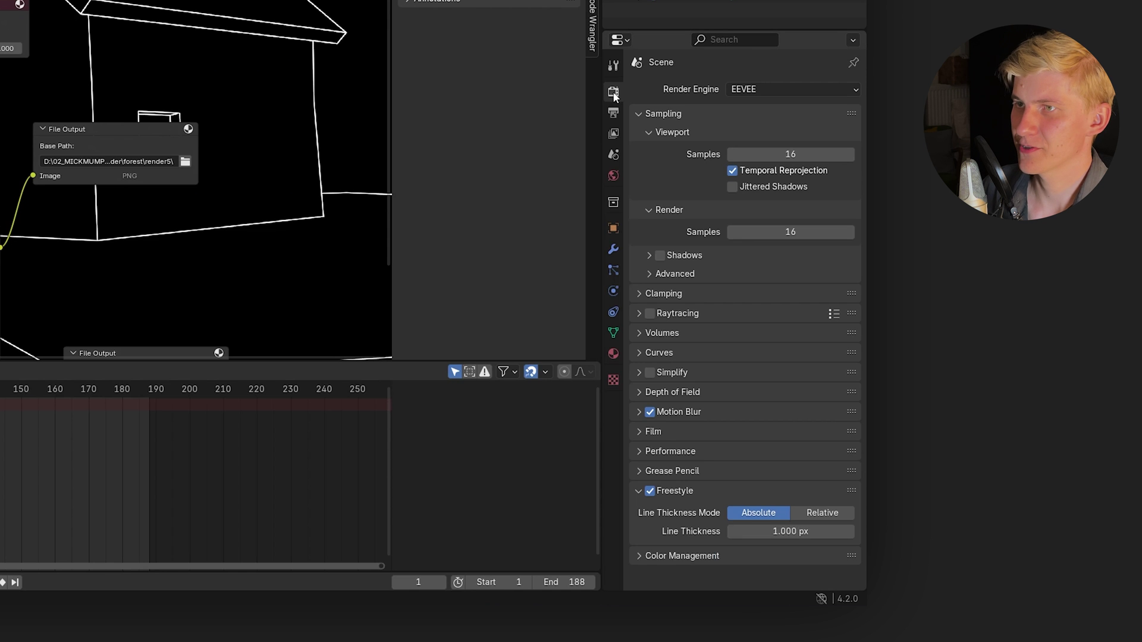
Enable a transparent film in the render settings
click(644, 434)
scroll(654, 434, down, 2)
click(727, 434)
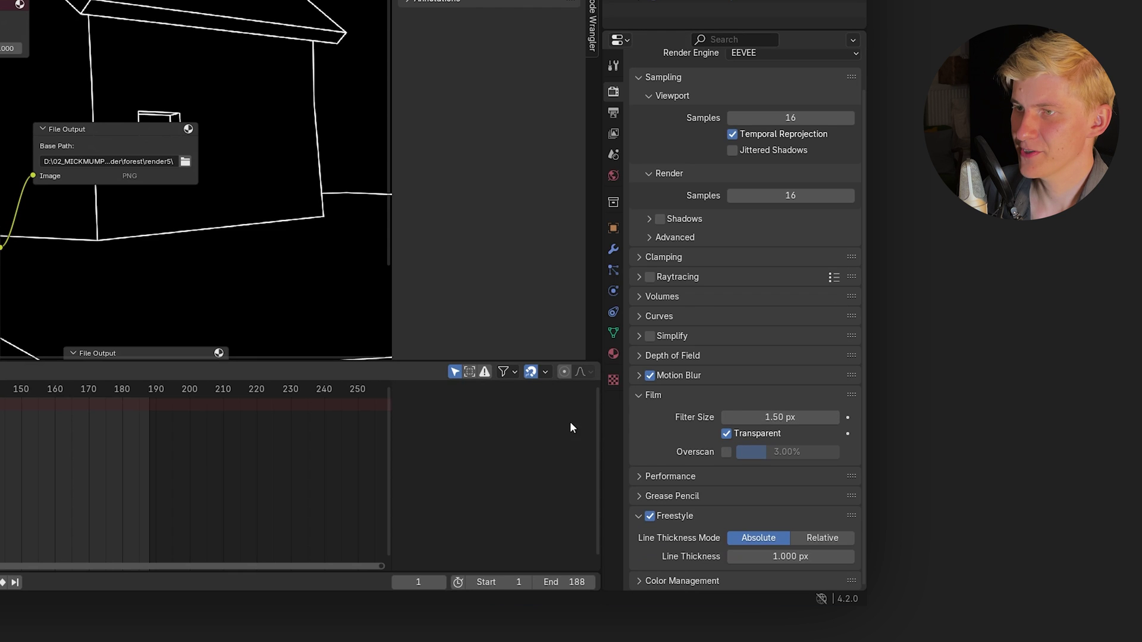
Paste another File Output node beside the Composite node and connect the Foreground render layer's Alpha output to it
drag(107, 145, 146, 204)
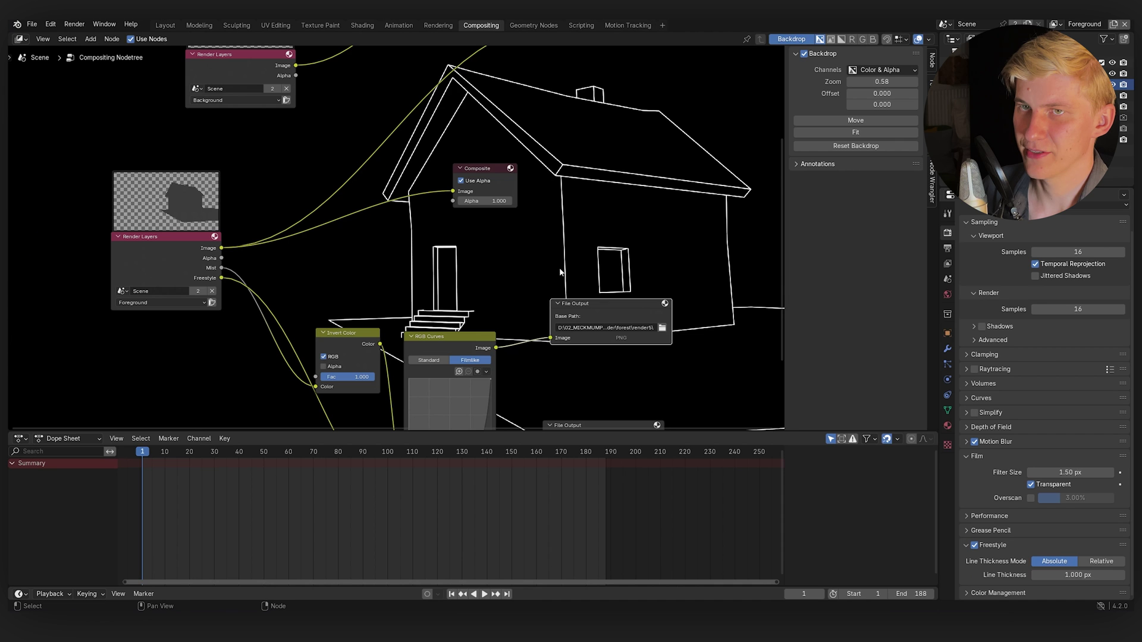
click(73, 114)
key(ctrl+v)
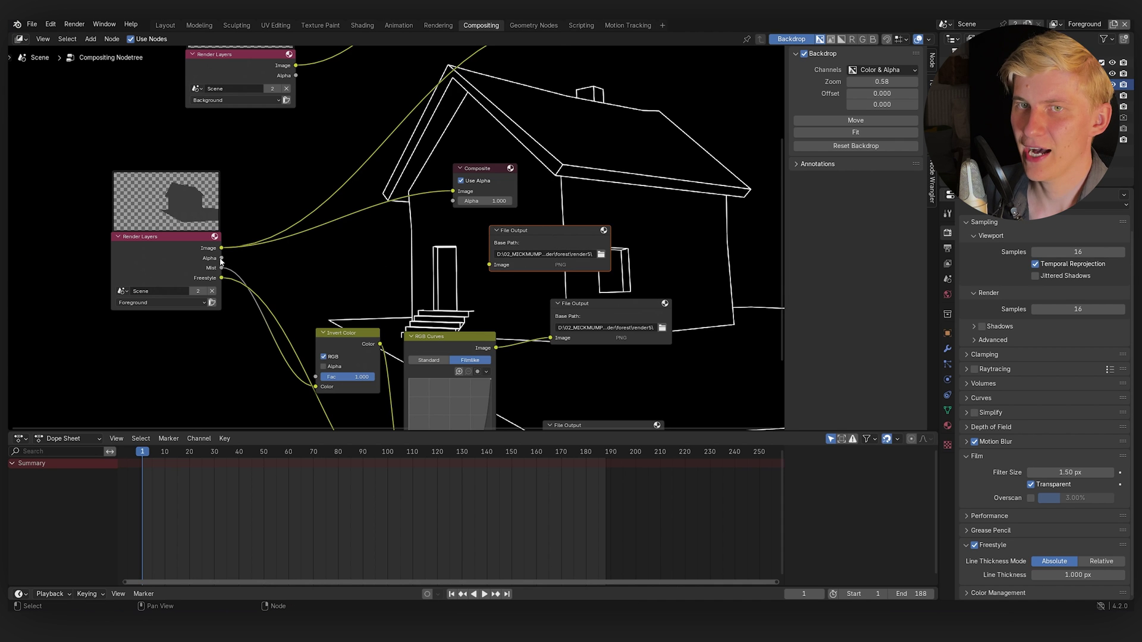
drag(222, 261, 497, 265)
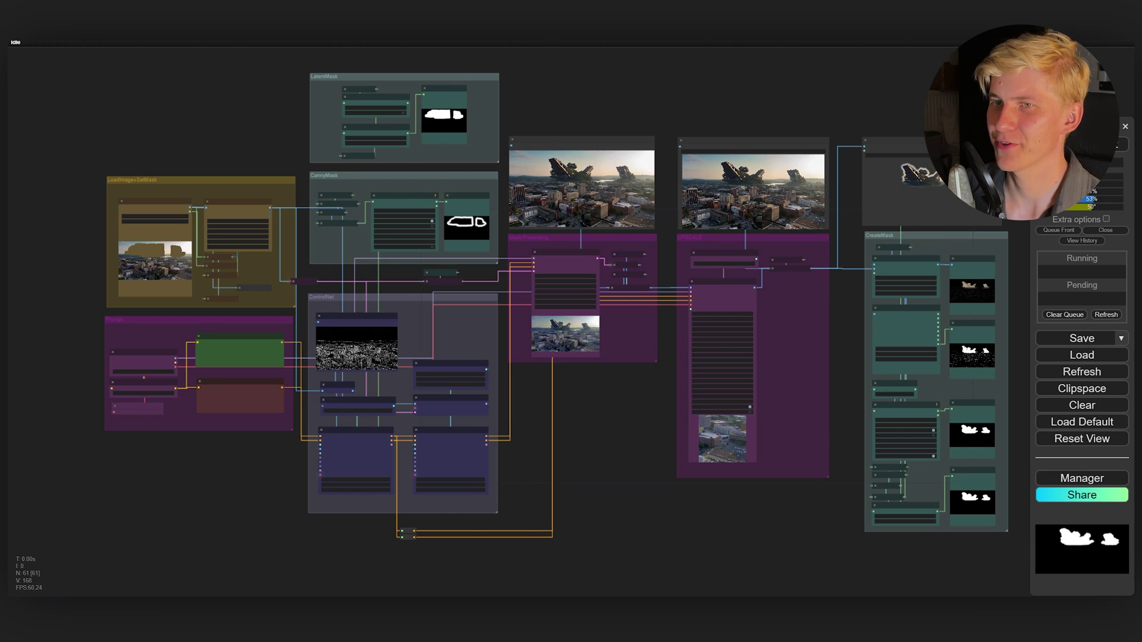
Switch to ComfyUI, open the house workflow and examine its LatentMask and LoadImage+SetMask groups
drag(656, 141, 653, 138)
scroll(672, 196, down, 14)
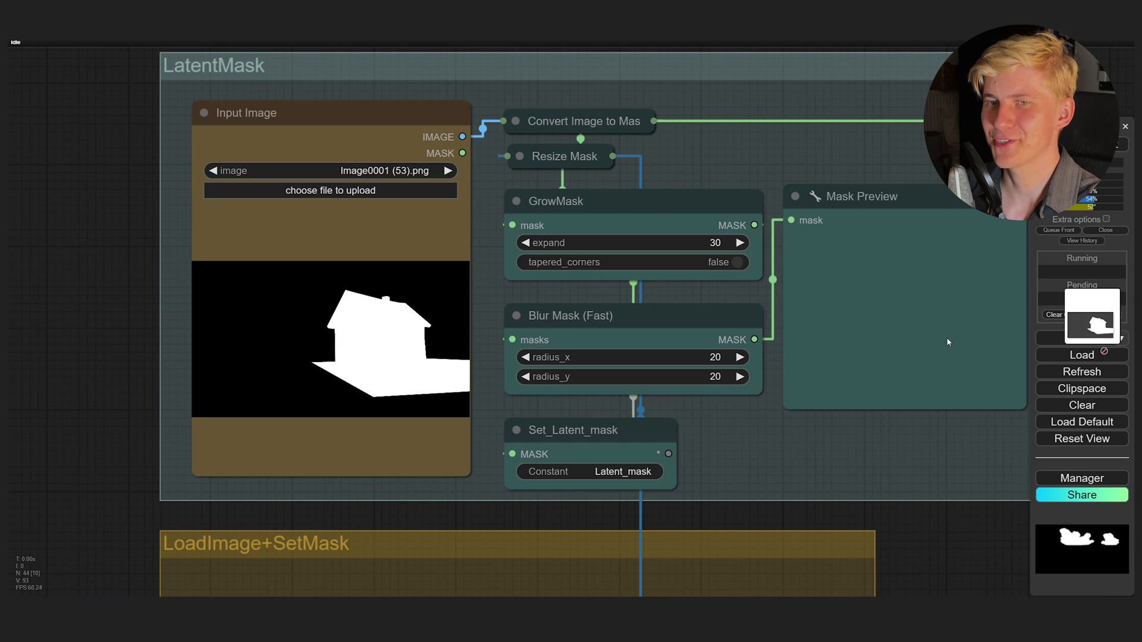
drag(1070, 336, 416, 326)
scroll(422, 324, down, 6)
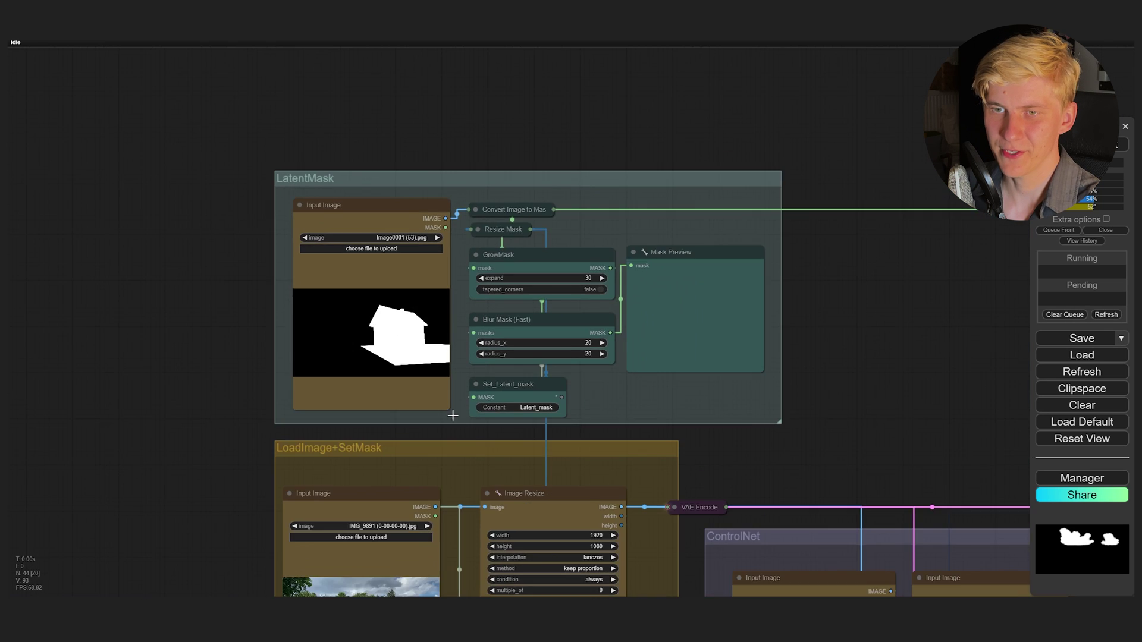
drag(451, 416, 456, 164)
scroll(425, 304, up, 6)
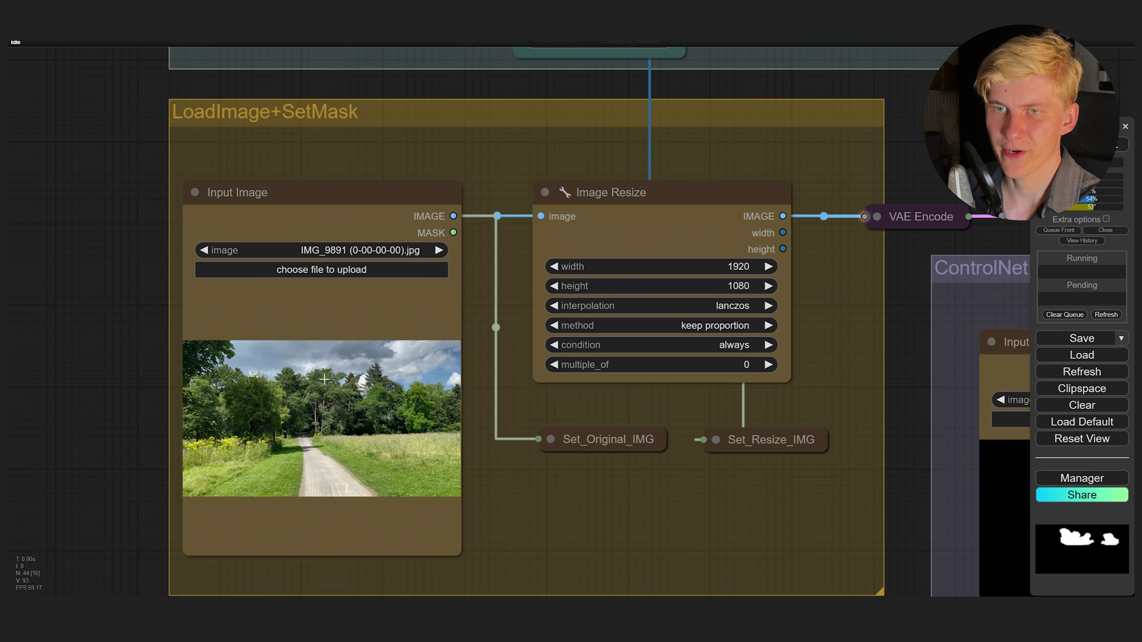
Examine the workflow's Prompt group, including the checkpoint and the positive and negative prompts
scroll(352, 349, down, 4)
drag(495, 448, 475, 173)
scroll(568, 265, up, 1)
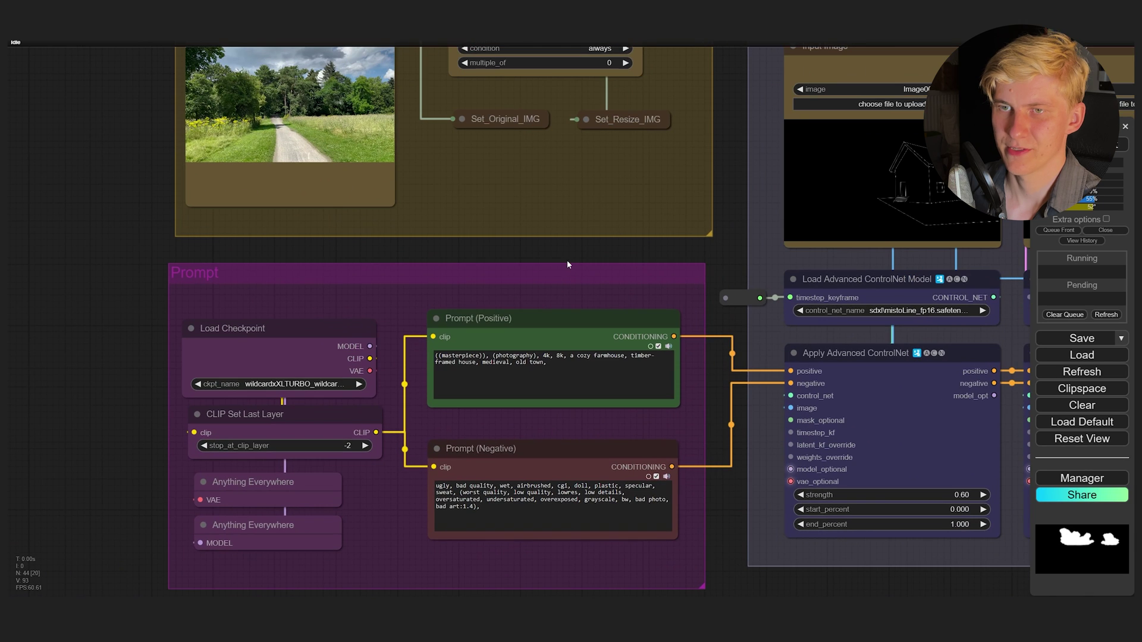
drag(604, 362, 333, 314)
click(653, 242)
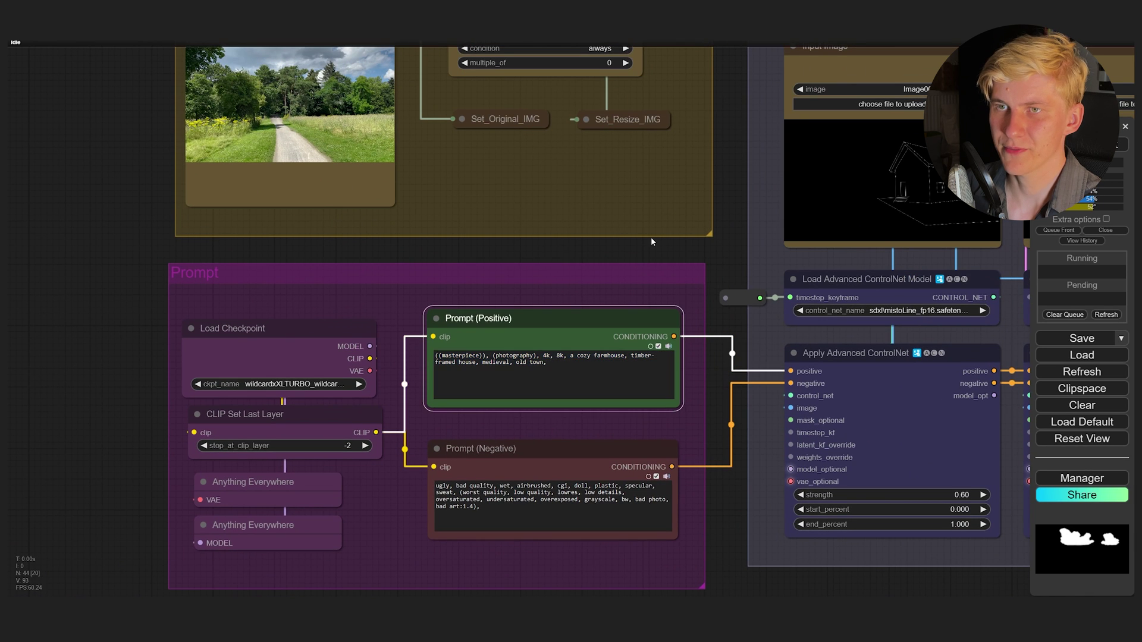
scroll(607, 342, up, 7)
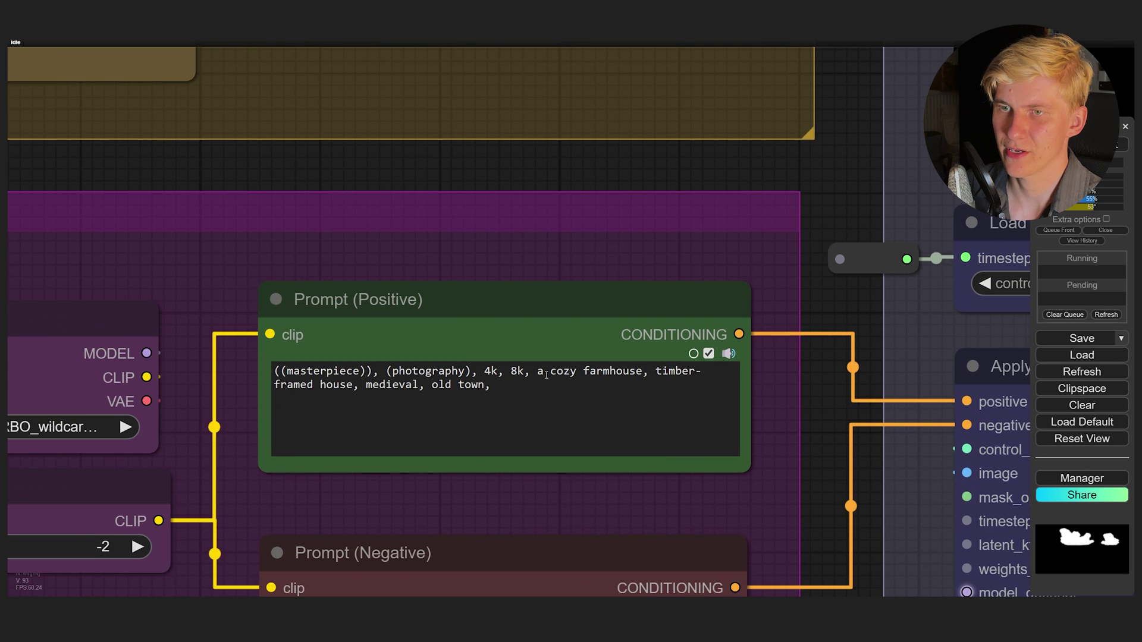
Examine the positive prompt and the line and depth input images in the ControlNet group
triple_click(546, 375)
click(431, 334)
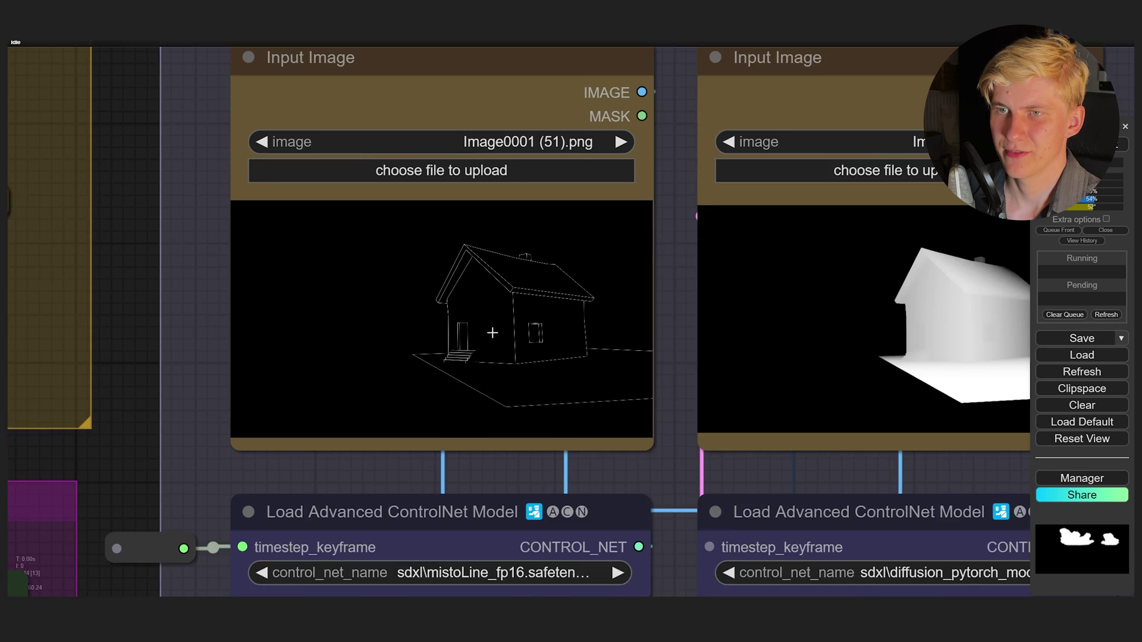
scroll(492, 333, up, 2)
drag(609, 276, 466, 334)
scroll(467, 334, down, 3)
drag(929, 298, 585, 296)
scroll(585, 296, up, 1)
drag(528, 242, 523, 307)
scroll(523, 307, down, 5)
drag(575, 397, 789, 256)
scroll(790, 255, down, 8)
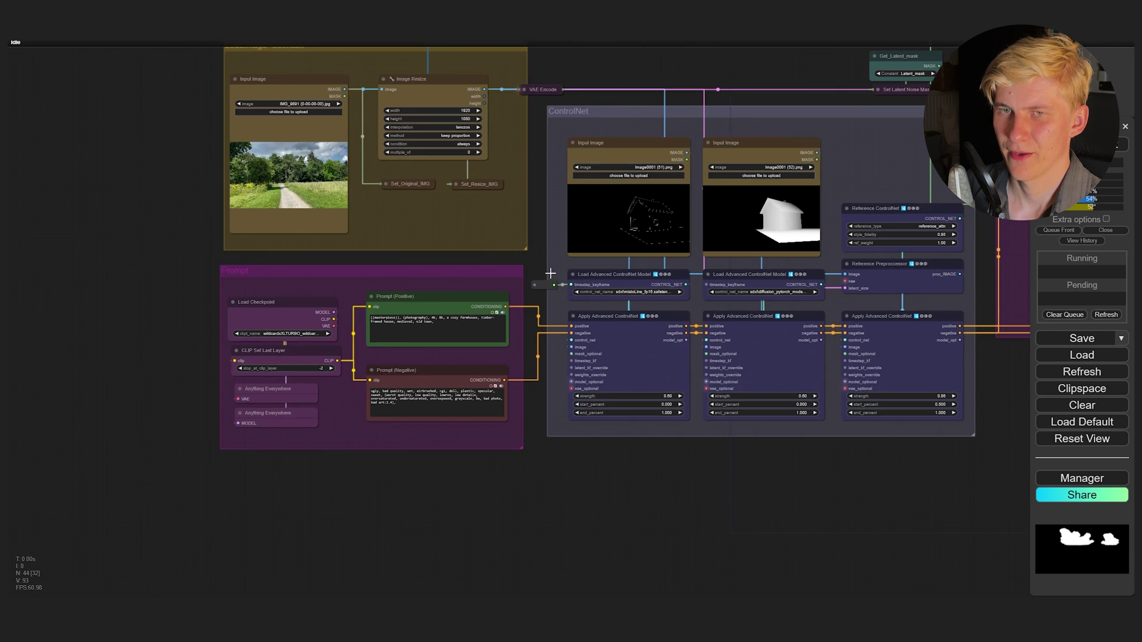
Examine the Prompt group's checkpoint and the ControlNet models loaded for the line and depth images
drag(390, 275, 527, 225)
scroll(479, 288, up, 8)
scroll(466, 285, up, 3)
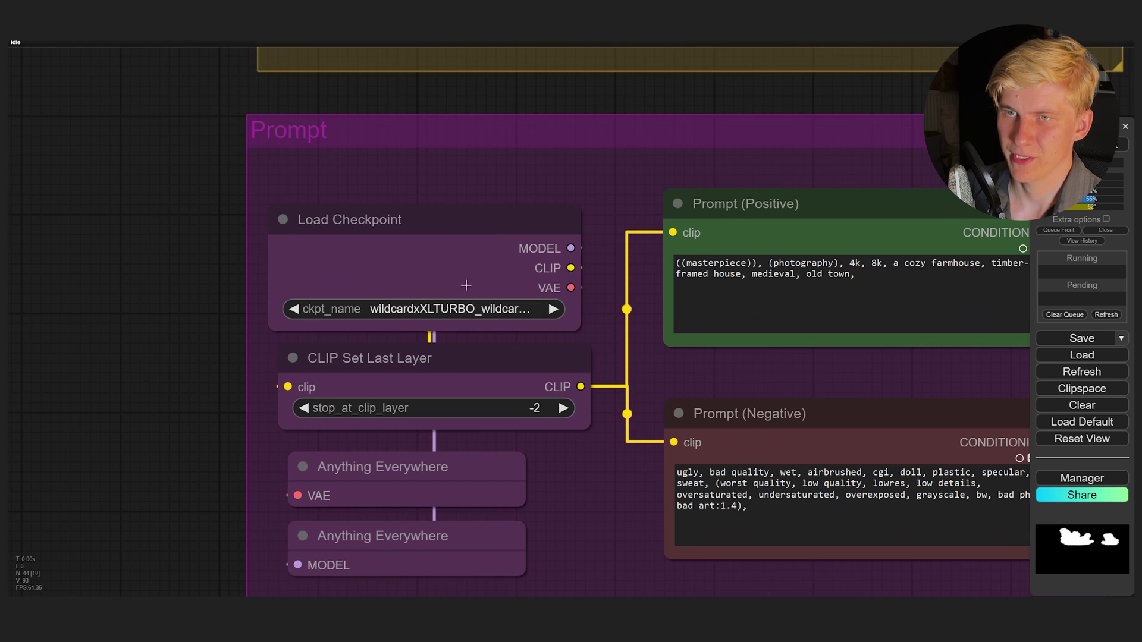
click(437, 289)
drag(857, 196, 13, 272)
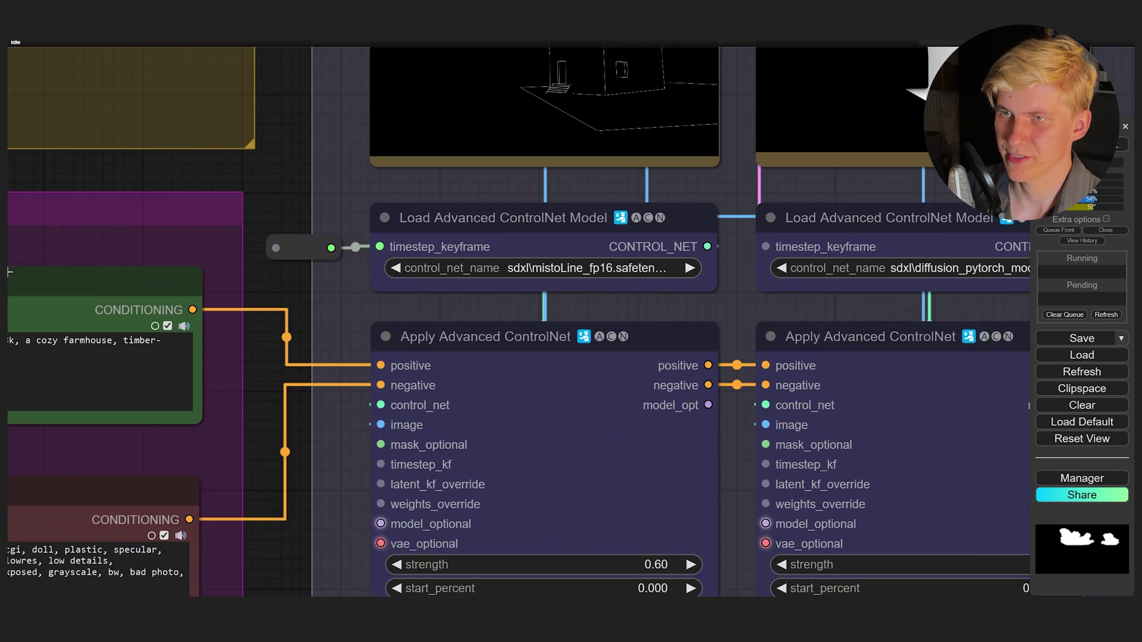
scroll(557, 269, down, 3)
drag(616, 224, 581, 331)
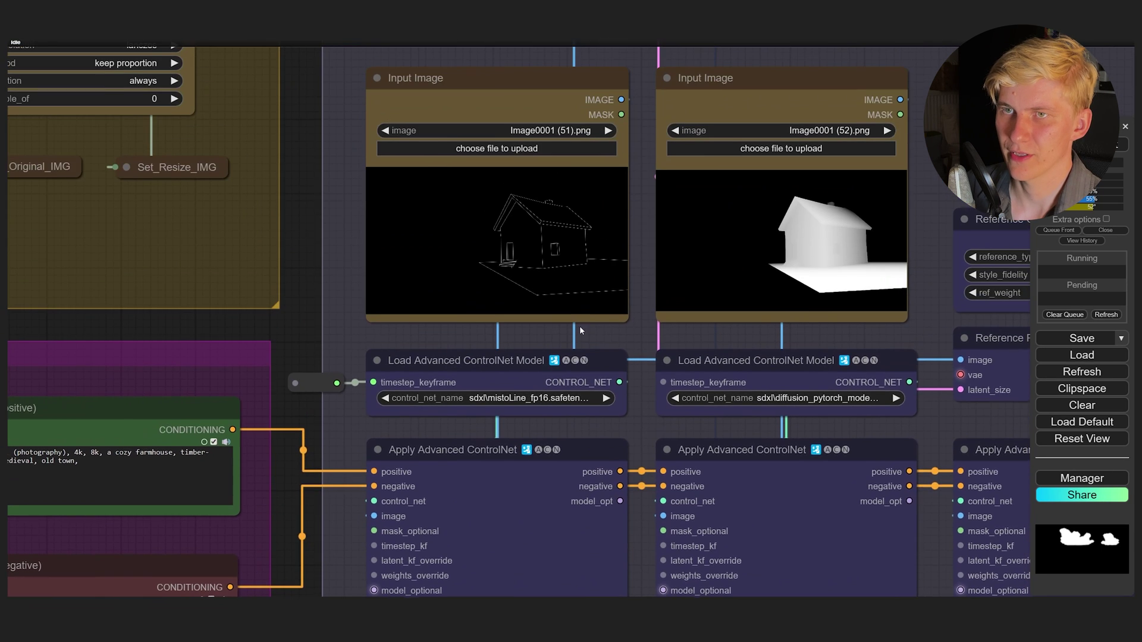
drag(823, 392, 565, 297)
scroll(565, 297, down, 1)
scroll(571, 292, up, 3)
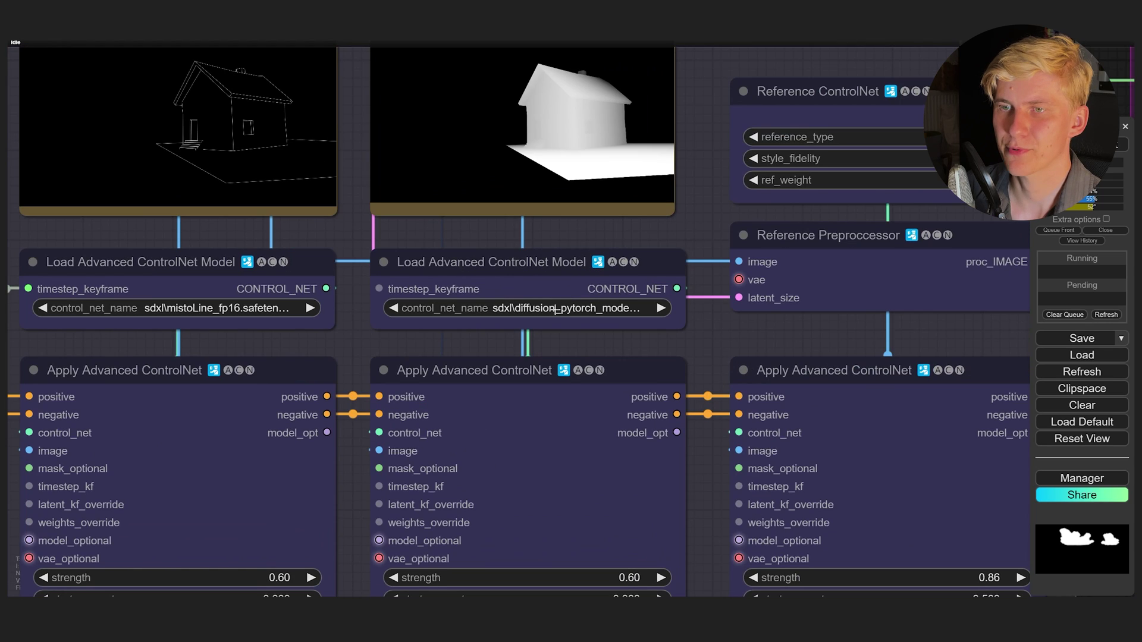
drag(637, 239, 658, 330)
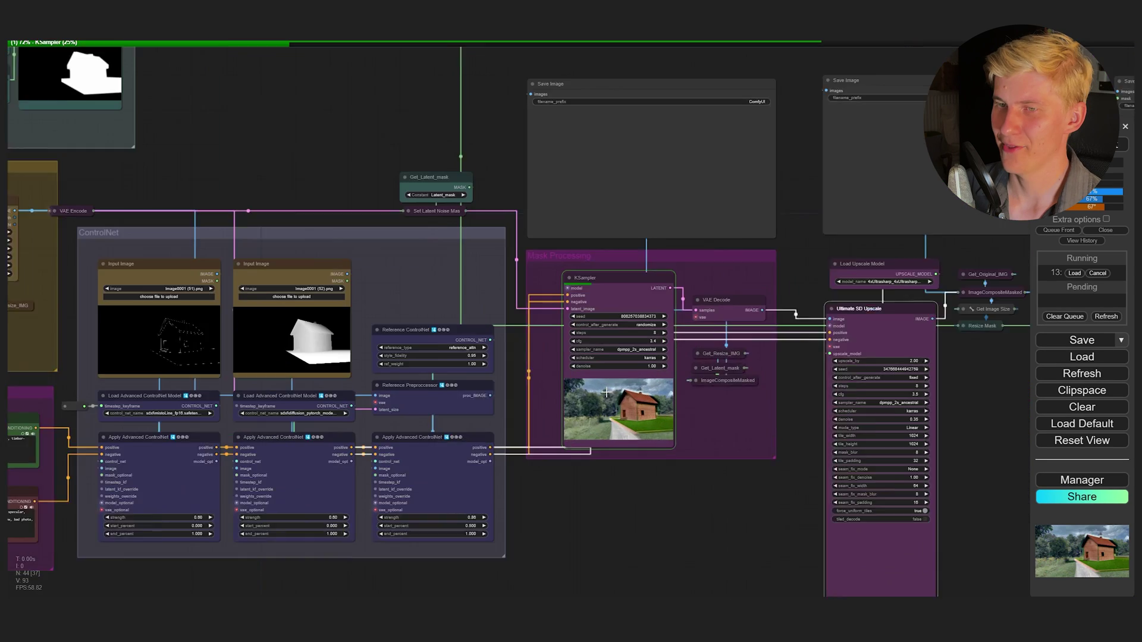
Examine the house preview forming in the KSampler node during generation
scroll(607, 388, up, 15)
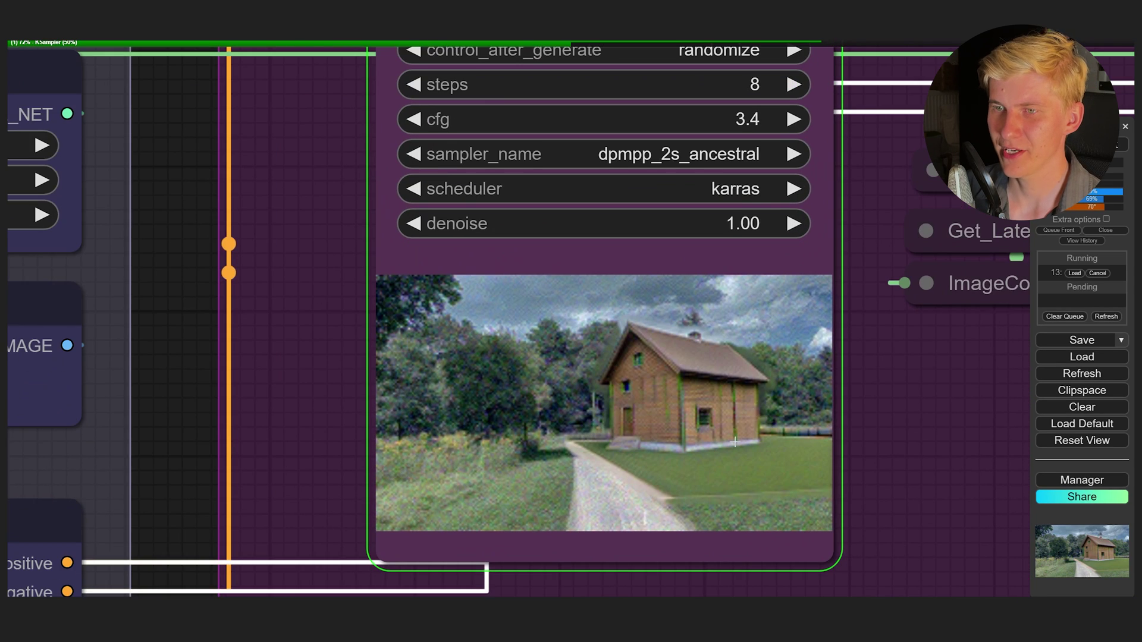
drag(747, 431, 651, 446)
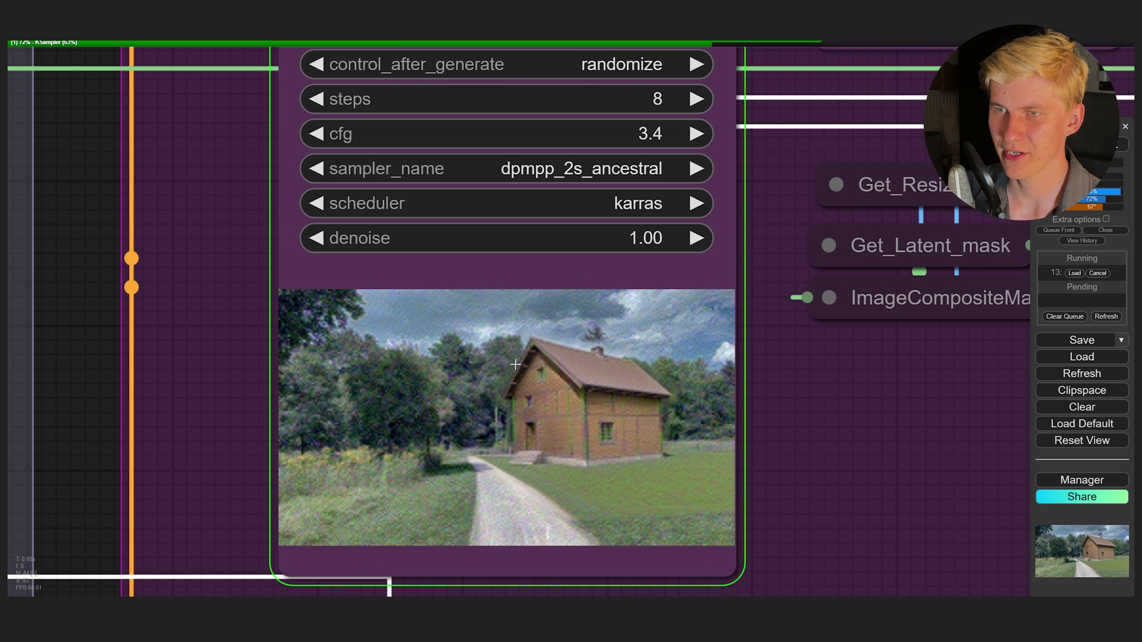
scroll(510, 372, down, 5)
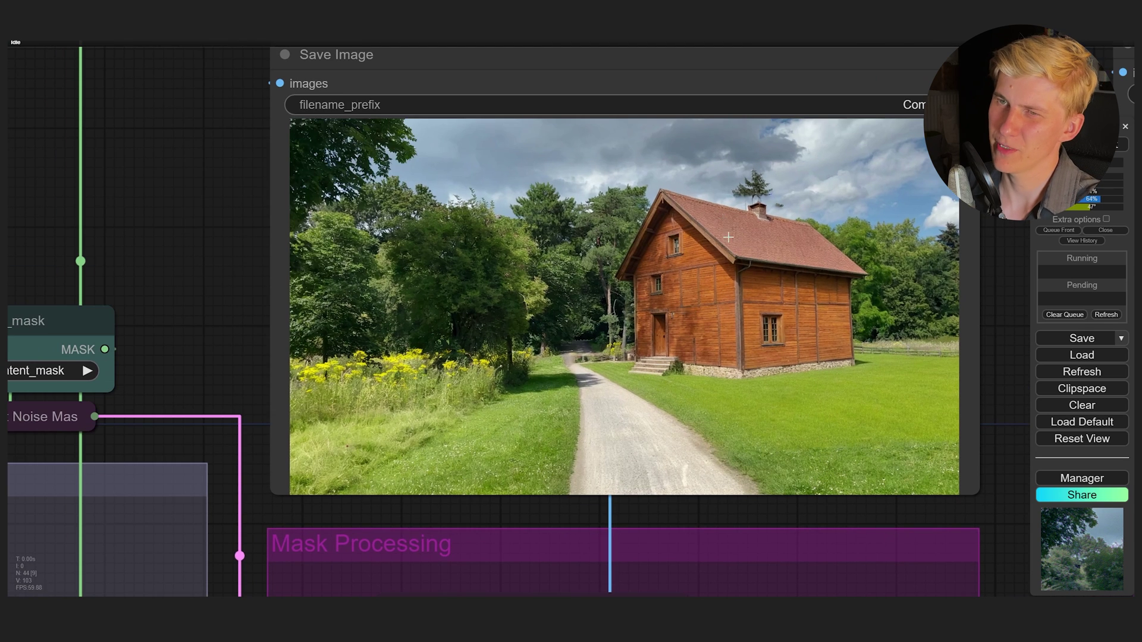
drag(714, 586, 682, 328)
scroll(676, 357, down, 4)
click(644, 427)
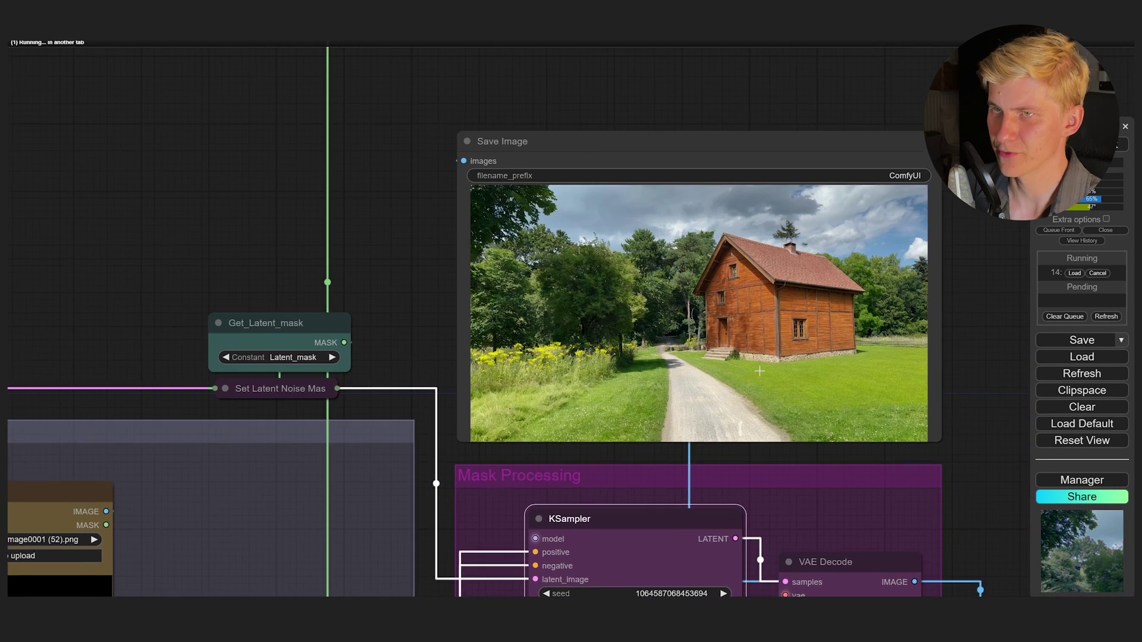
scroll(793, 335, up, 5)
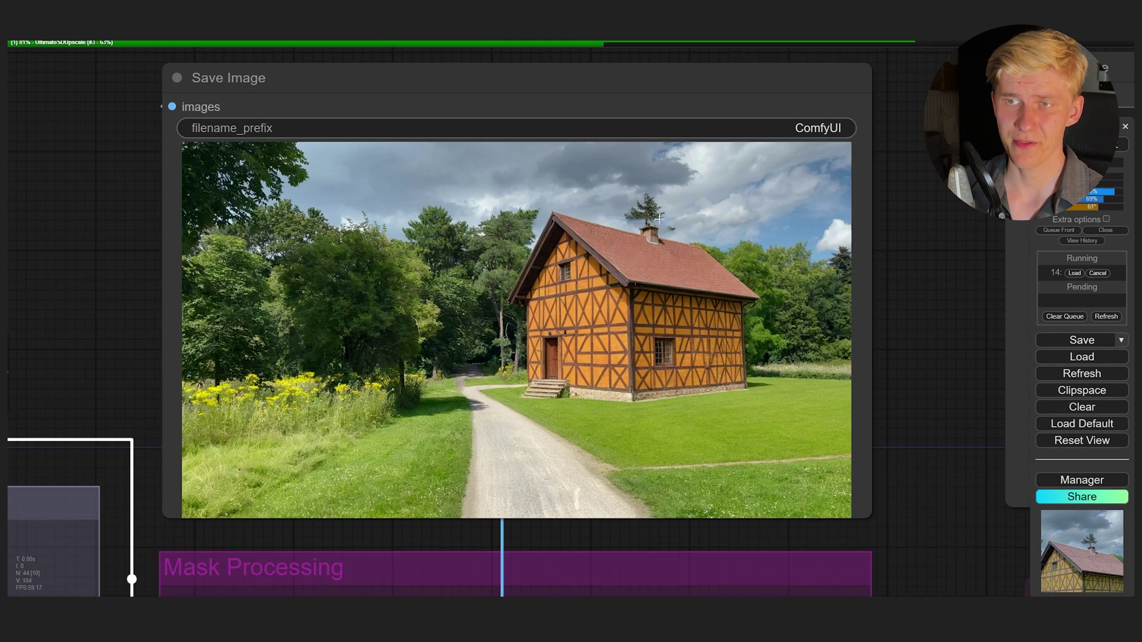
scroll(576, 304, down, 1)
scroll(576, 304, up, 3)
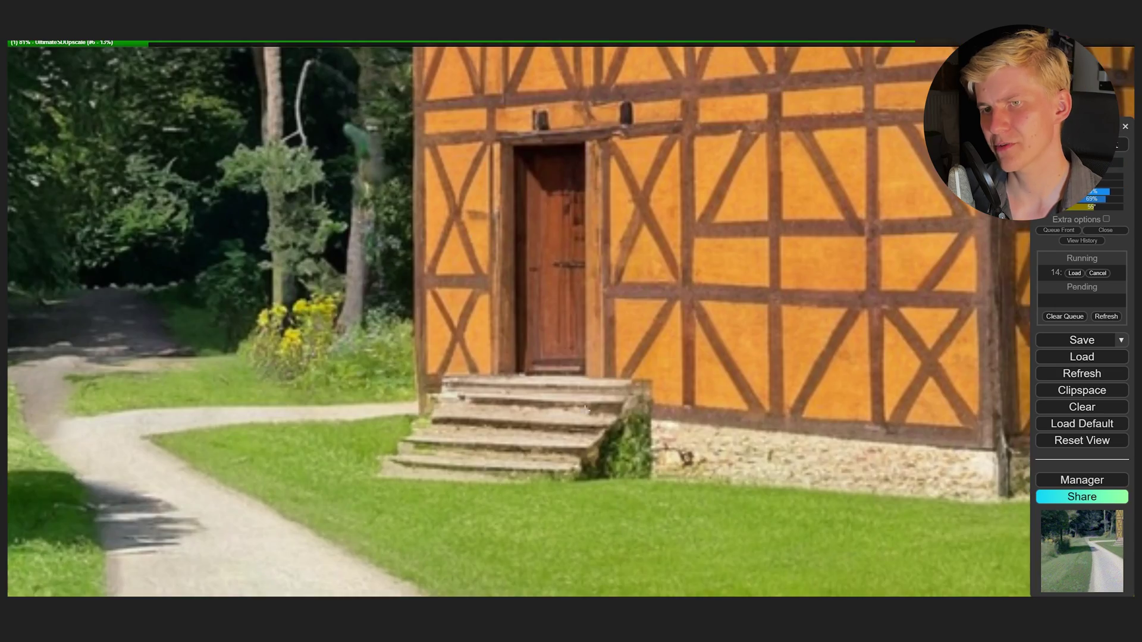
scroll(609, 401, down, 2)
Set upscale_by to 4 in the Ultimate SD Upscale node
scroll(609, 402, down, 6)
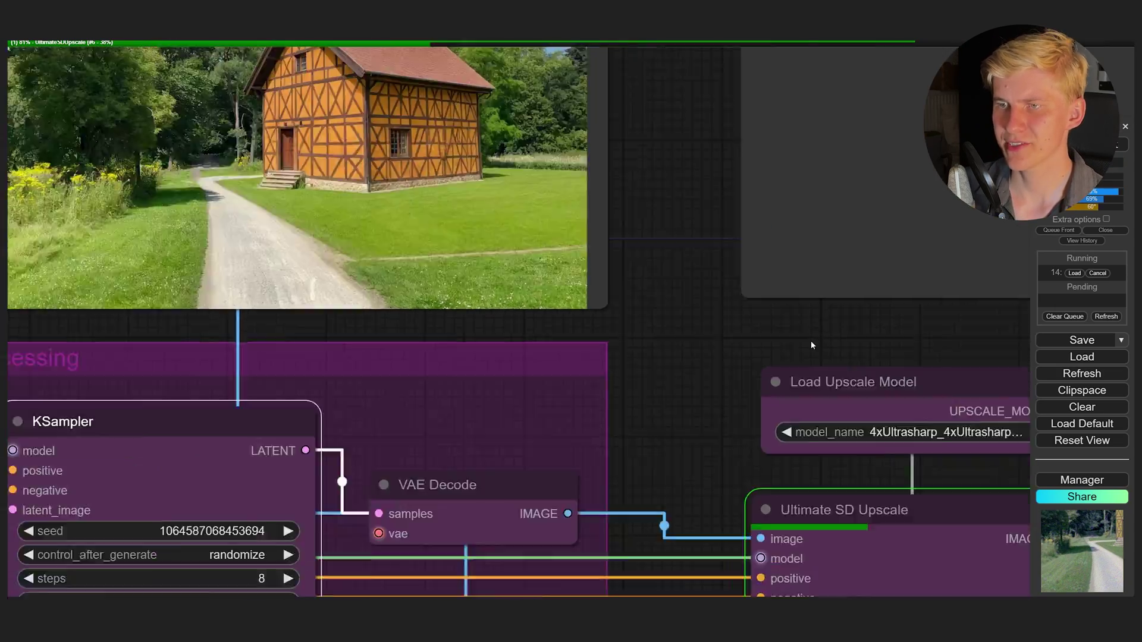
scroll(397, 143, up, 5)
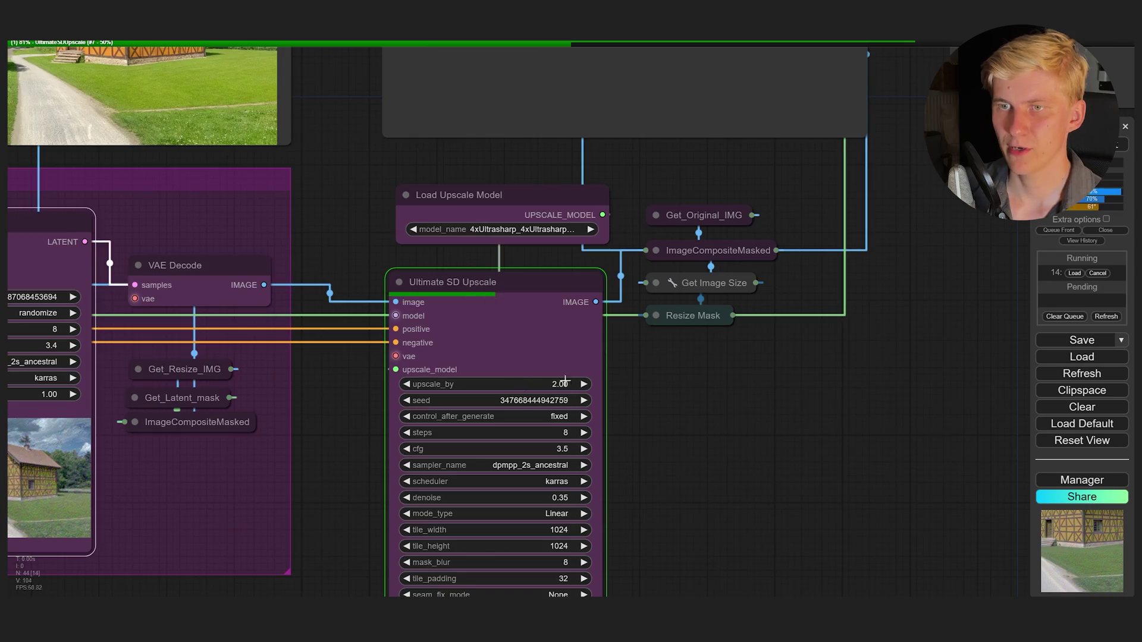
click(557, 381)
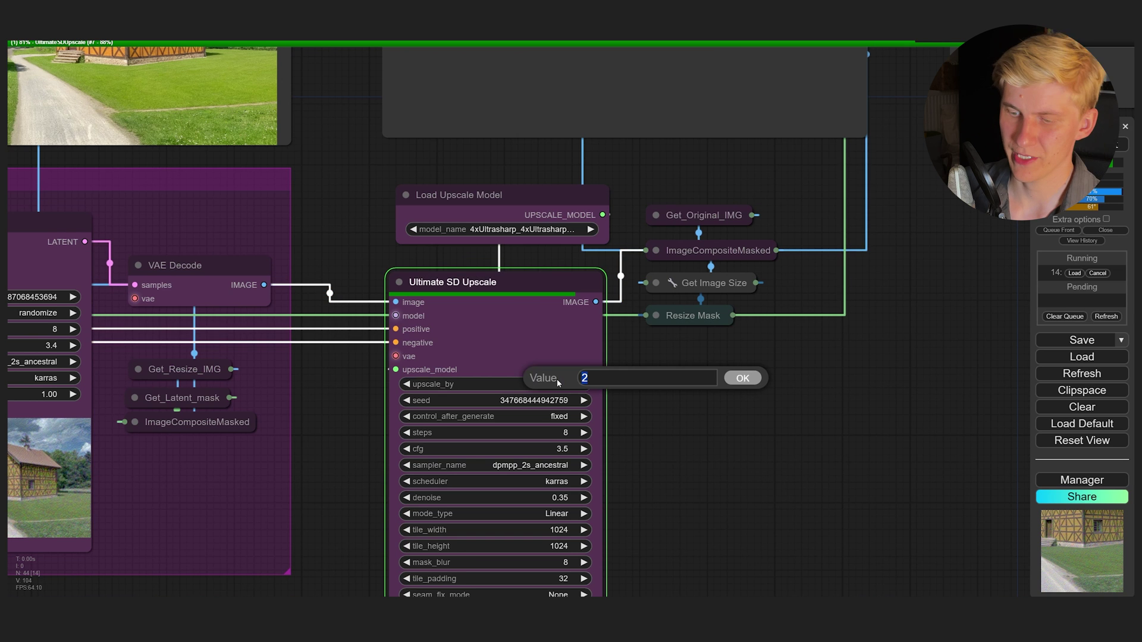
text(4)
click(742, 377)
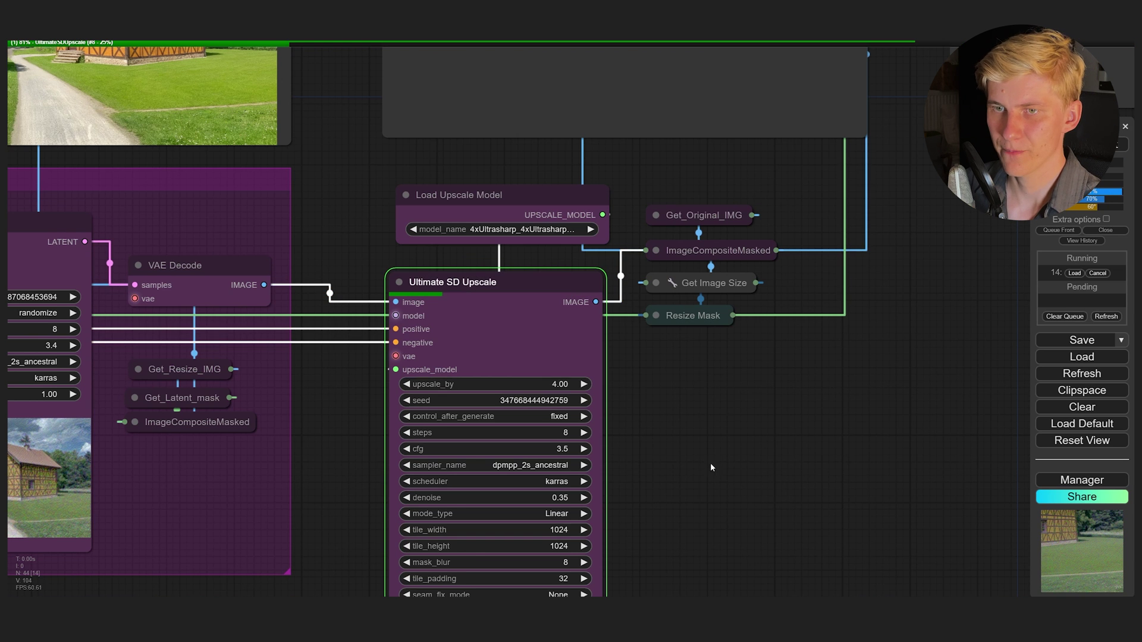
Review the remaining Ultimate SD Upscale settings and the Prompt and ControlNet groups of the workflow
drag(712, 466, 717, 347)
scroll(444, 364, up, 2)
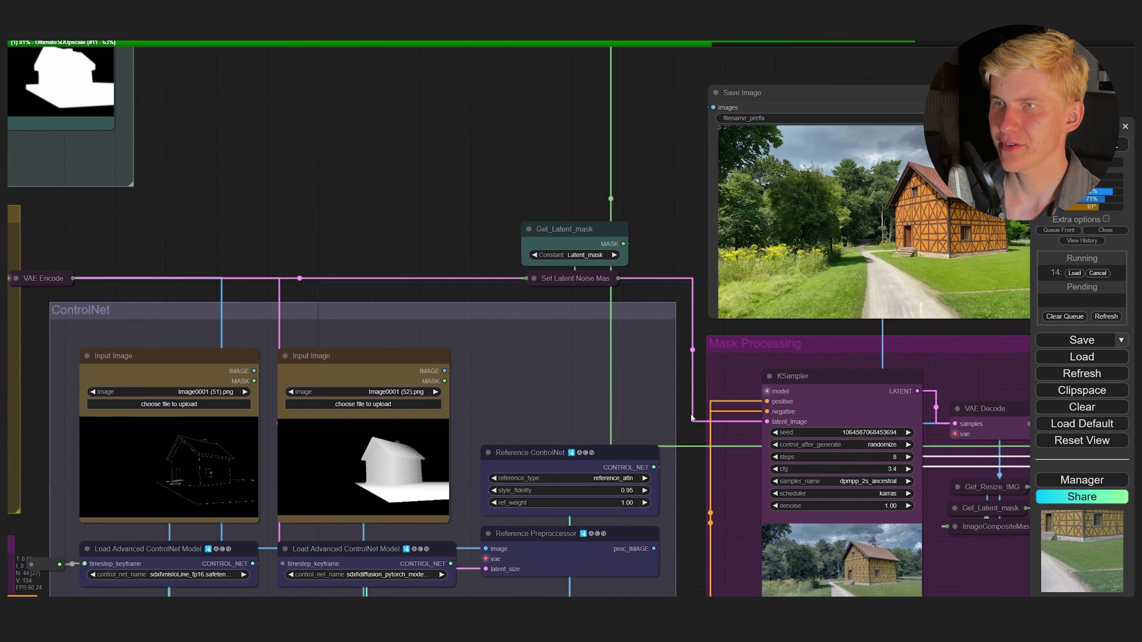
drag(673, 370, 747, 344)
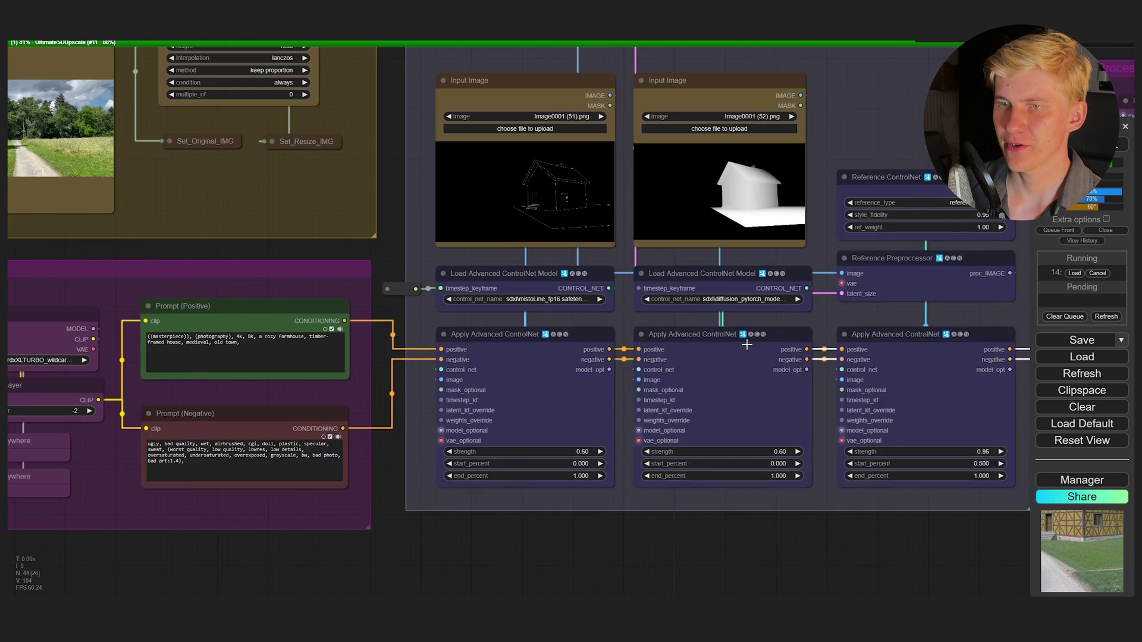
scroll(690, 471, up, 4)
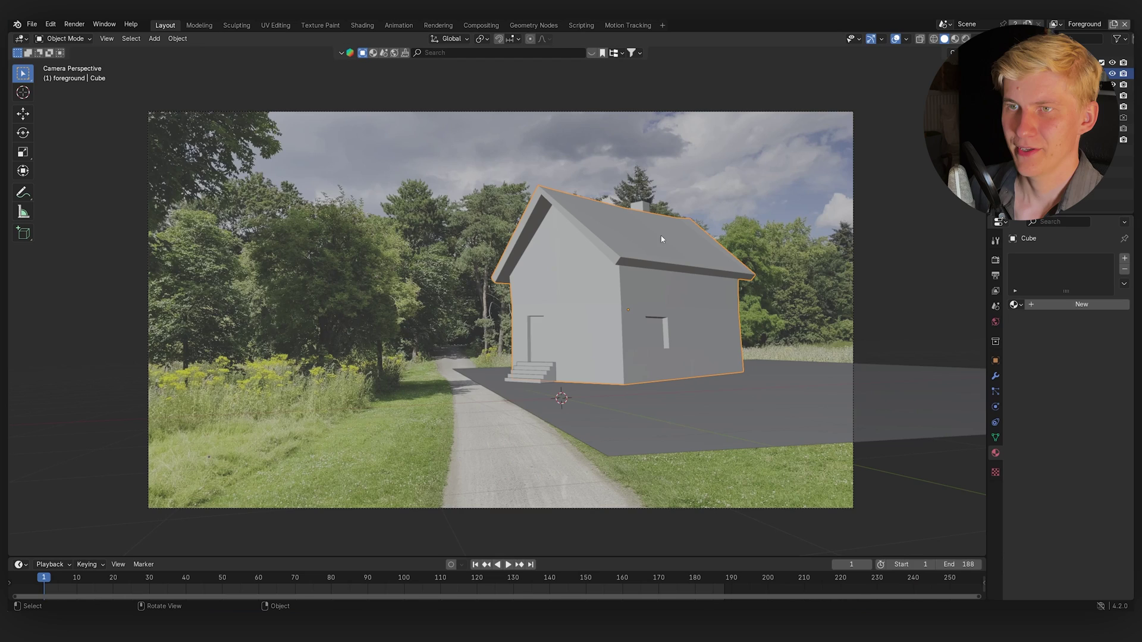
Switch to Blender and give the house a new material named Projection
click(1125, 258)
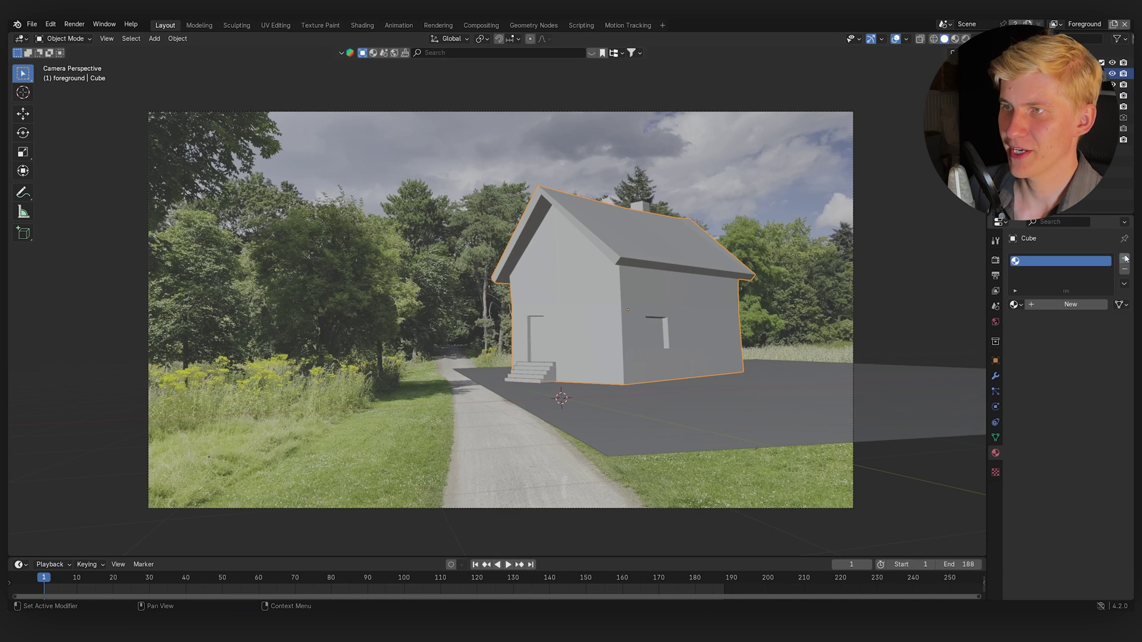
click(1071, 304)
double_click(1044, 262)
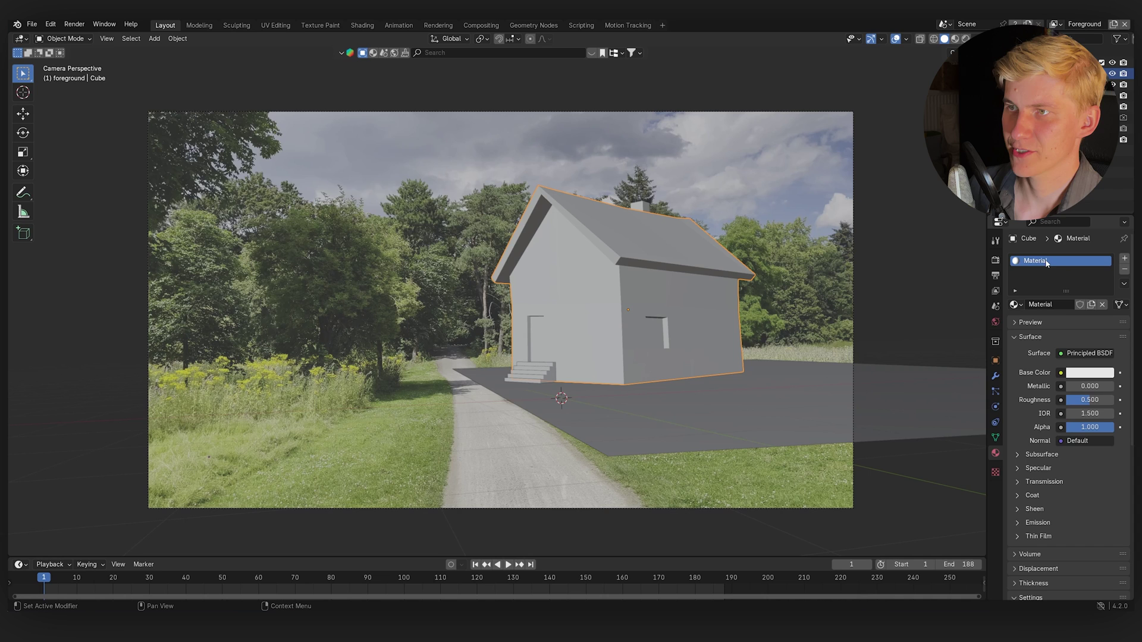
In the Projection material's shader, replace the Principled BSDF with an Emission node connected to the Material Output's Surface
click(362, 25)
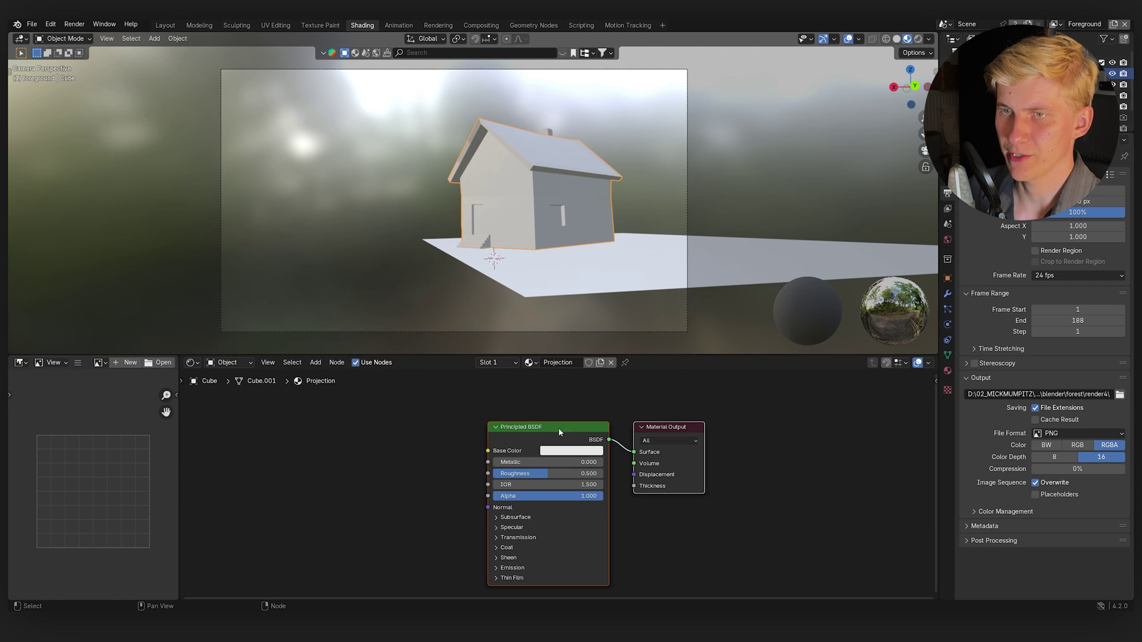
key(a)
key(x)
key(shift+a)
text(em)
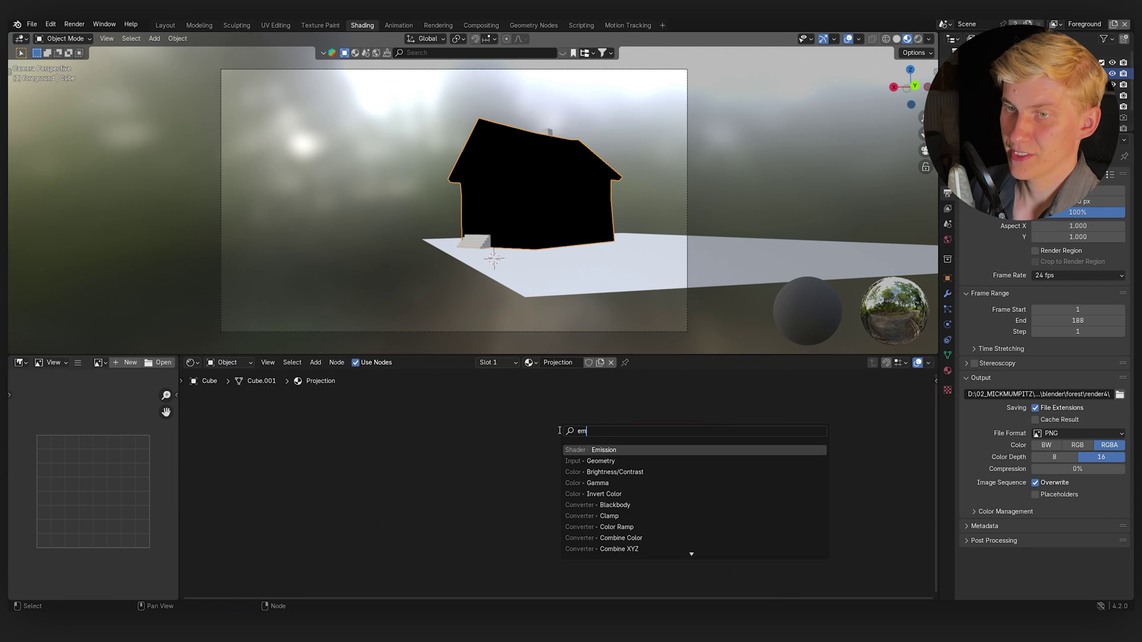
click(593, 449)
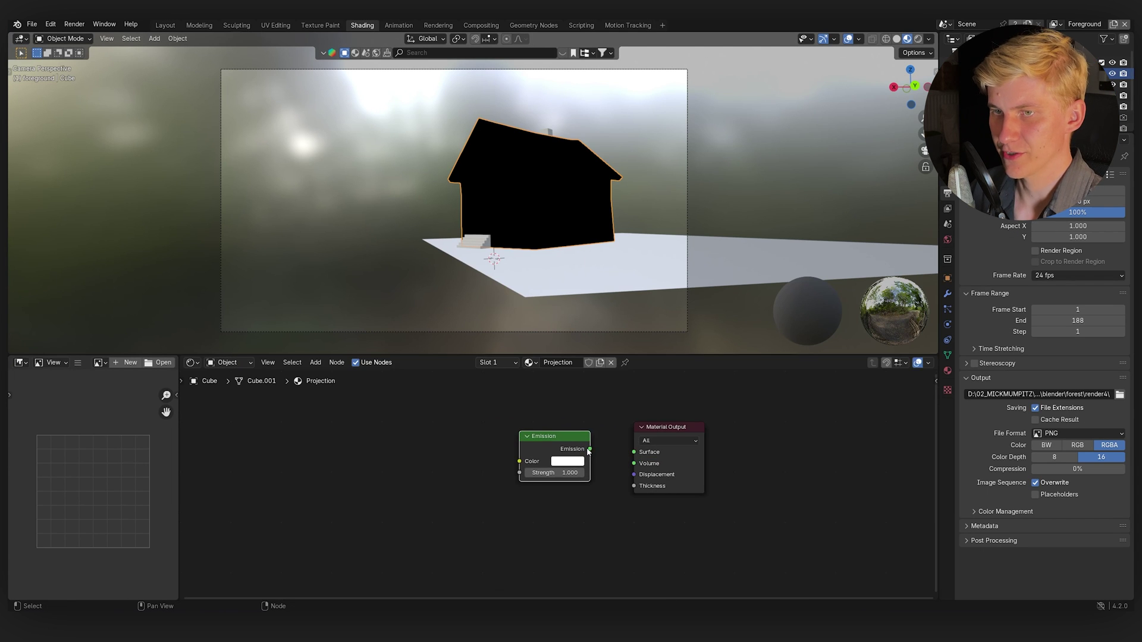
drag(589, 450, 647, 451)
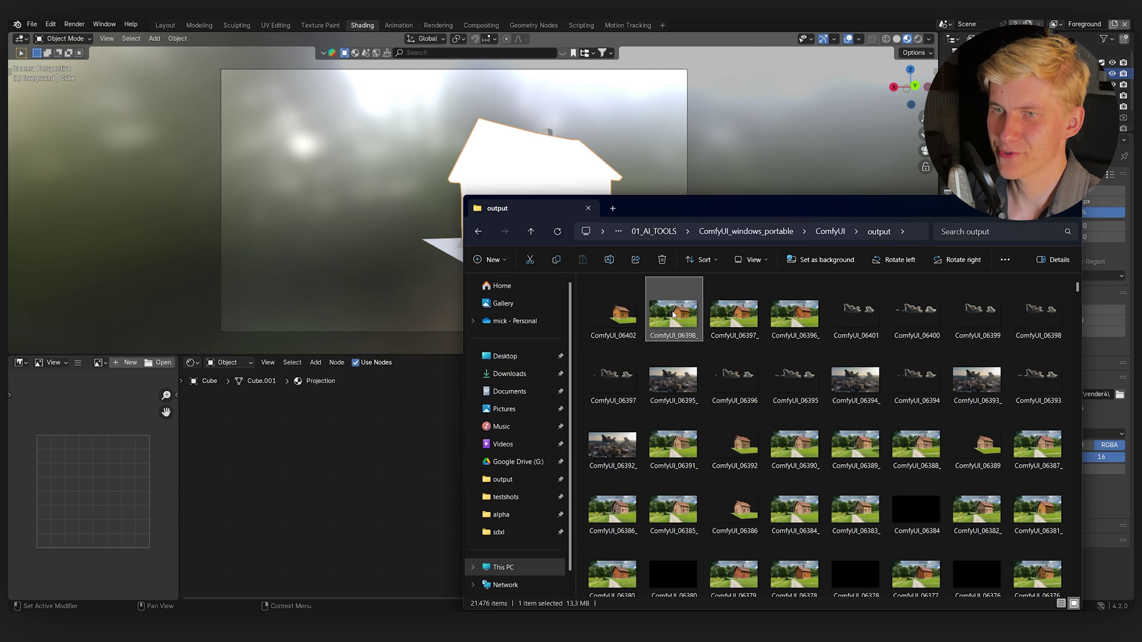
Bring ComfyUI_06398_.png from the ComfyUI output folder into the shader and connect its Color output to the Emission color
drag(673, 315, 360, 460)
click(550, 404)
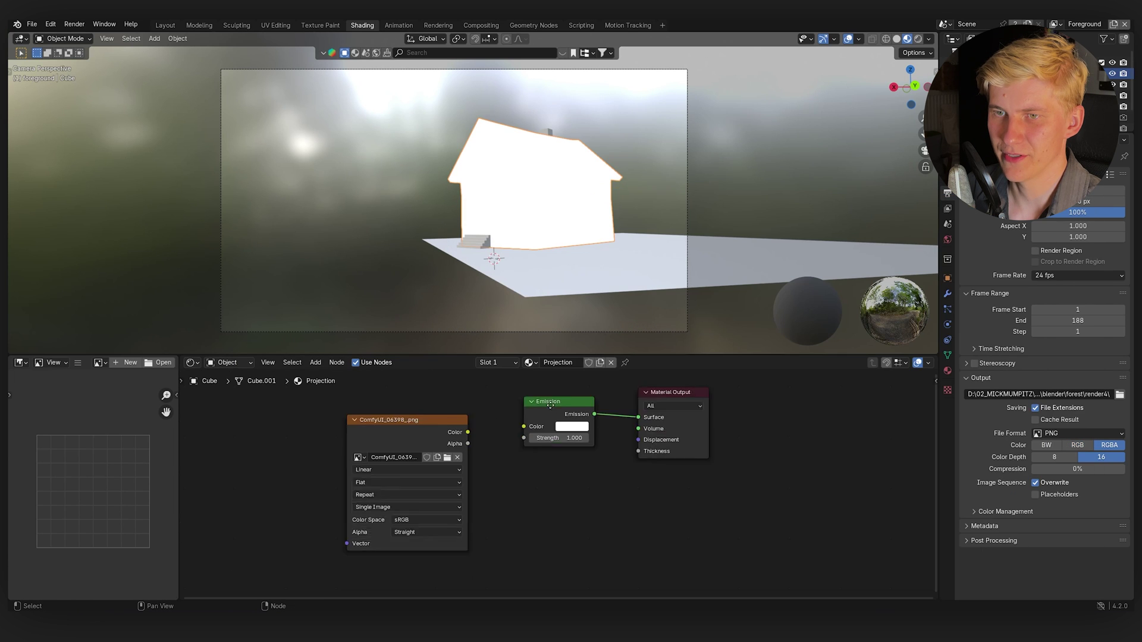
scroll(465, 394, up, 3)
drag(446, 433, 576, 424)
Unwrap the entire house mesh with Project from View in the camera view, and scrub through the animation to check the projected texture
click(166, 26)
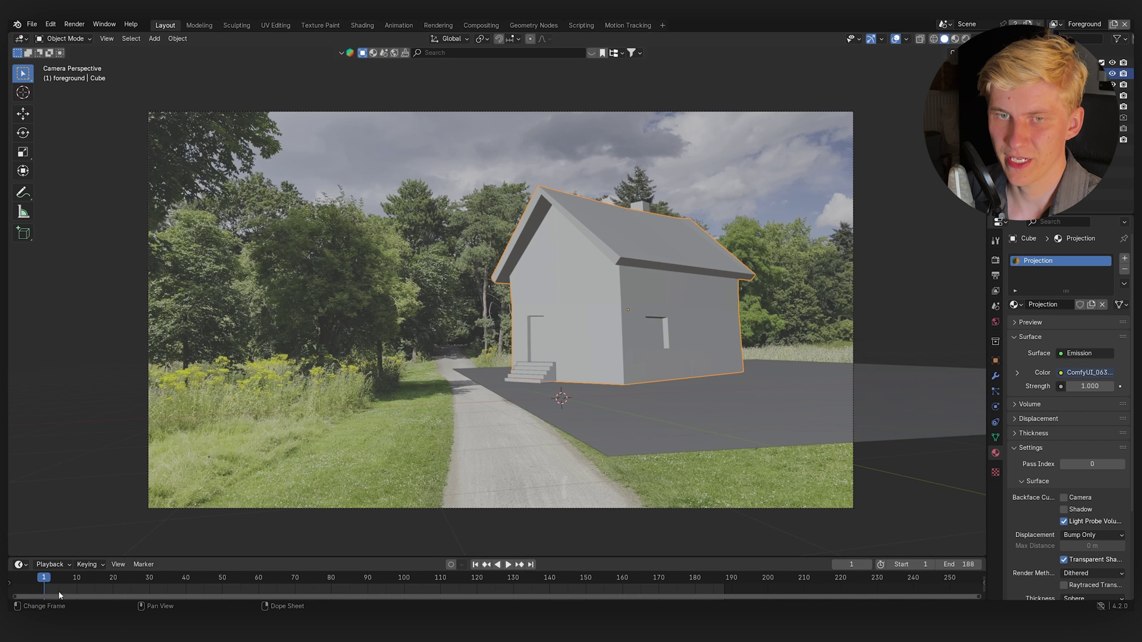
click(66, 39)
click(59, 63)
key(alt+z)
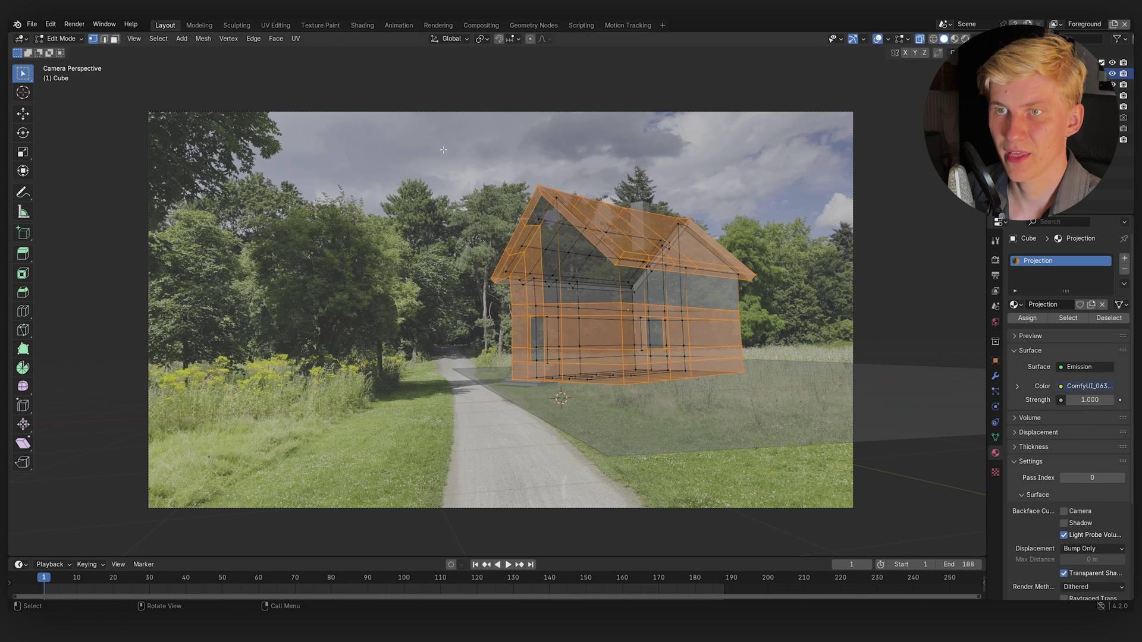
drag(343, 101, 852, 496)
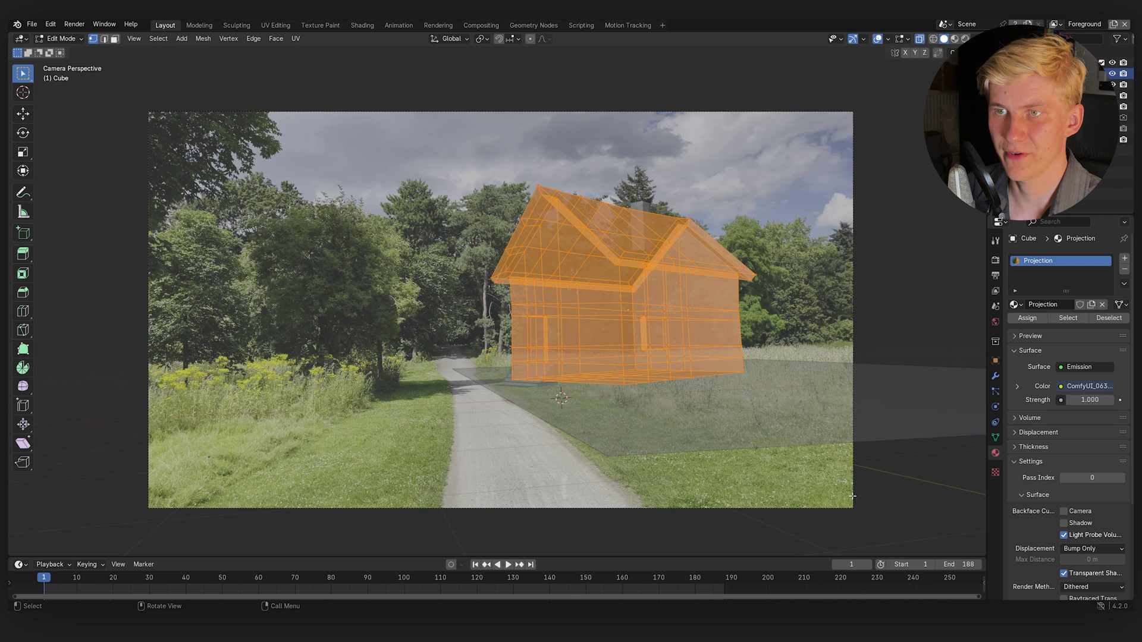
click(295, 39)
click(333, 135)
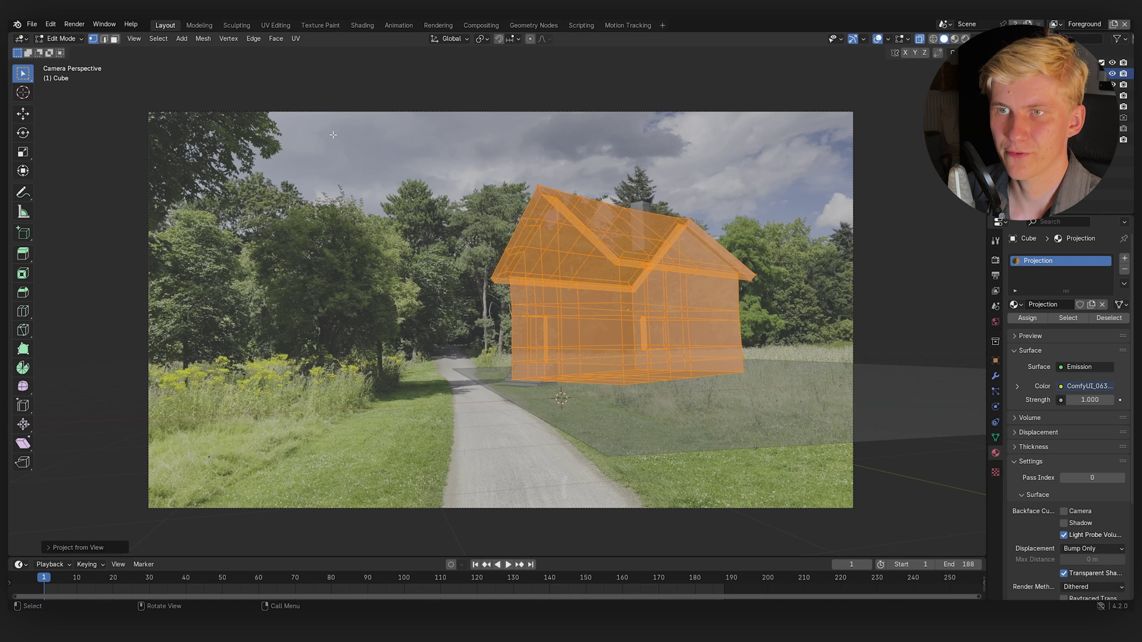
key(alt+z)
key(Tab)
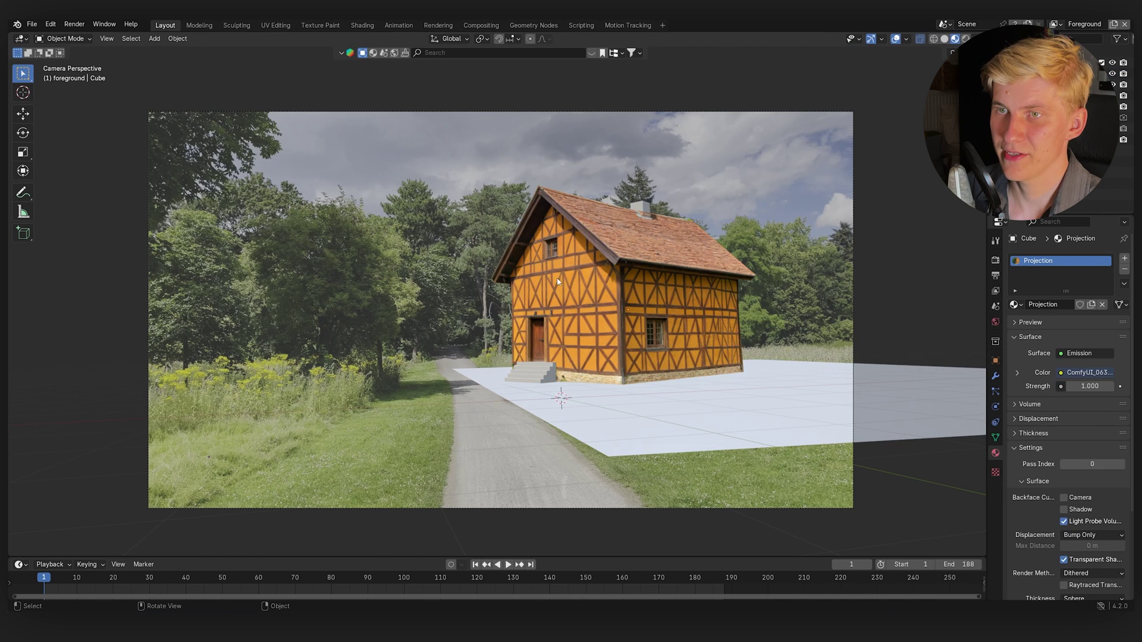
key(space)
drag(81, 580, 552, 598)
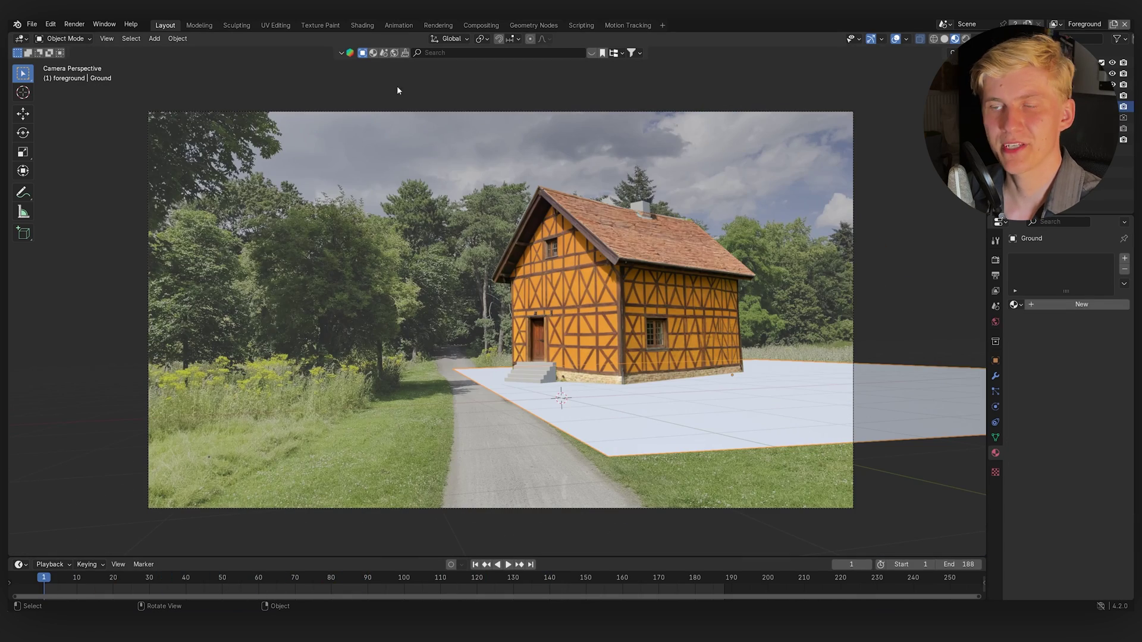
Assign the existing Projection material to the Ground plane
click(1014, 305)
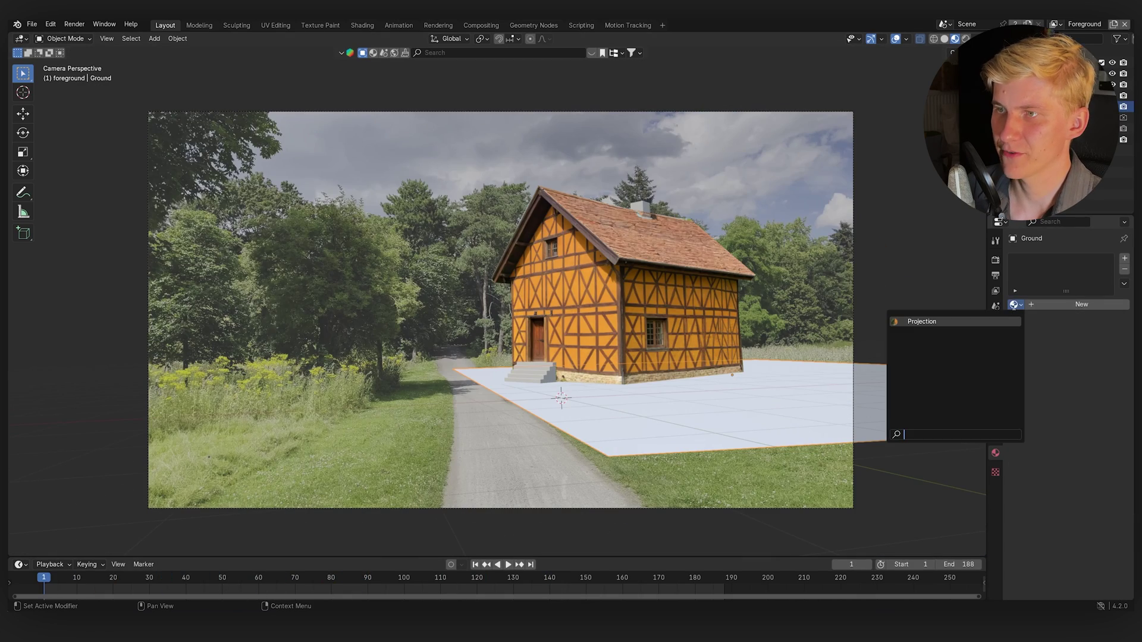
click(911, 323)
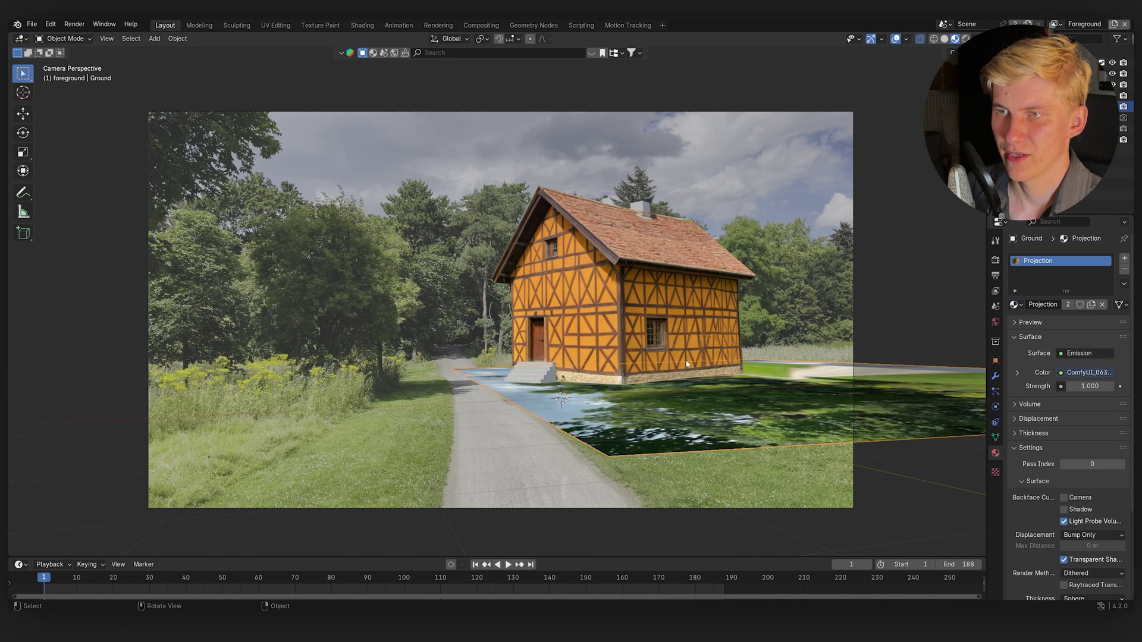
Unwrap the whole Ground plane mesh with Project from View in the camera view and return to Object Mode
click(70, 40)
click(59, 64)
scroll(388, 224, down, 8)
drag(388, 224, 989, 463)
scroll(539, 270, up, 7)
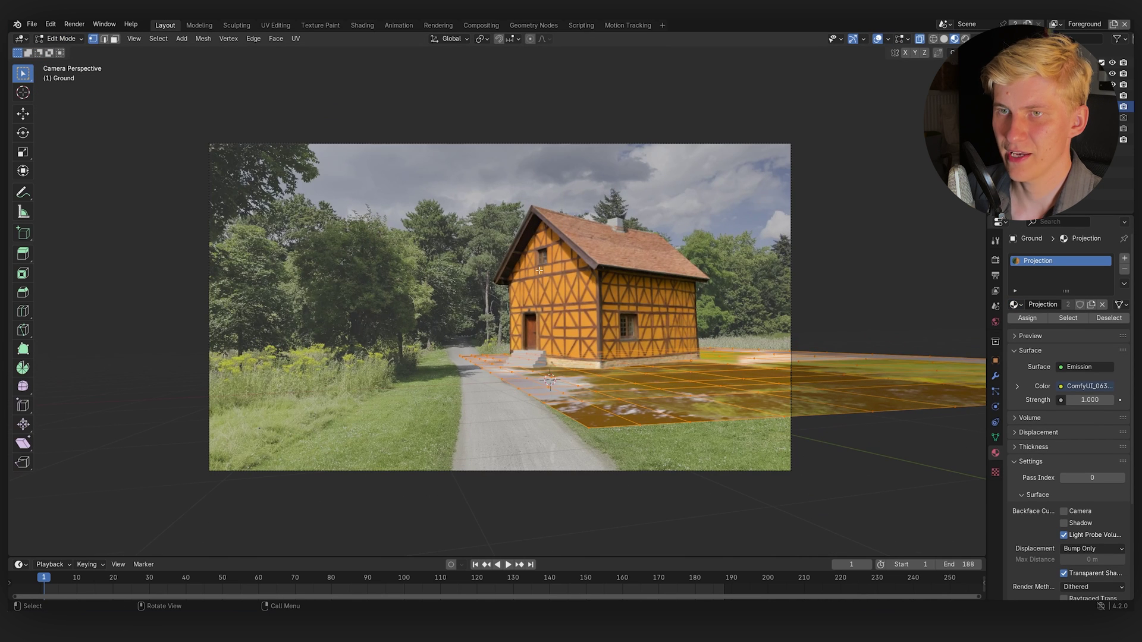
click(295, 39)
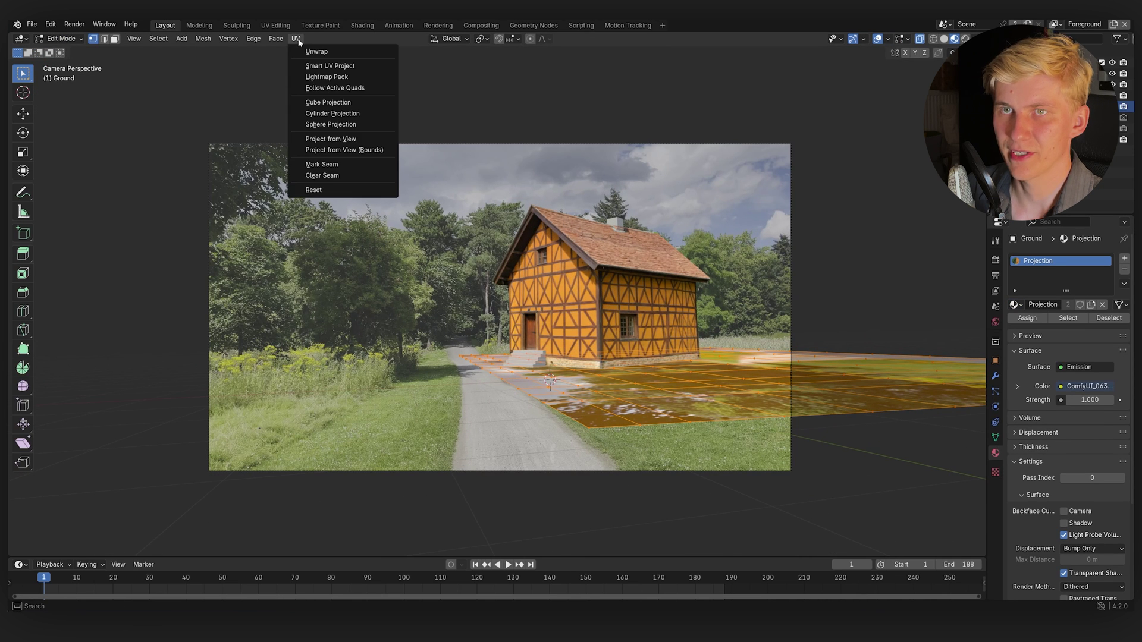
click(332, 141)
key(Tab)
scroll(549, 463, up, 3)
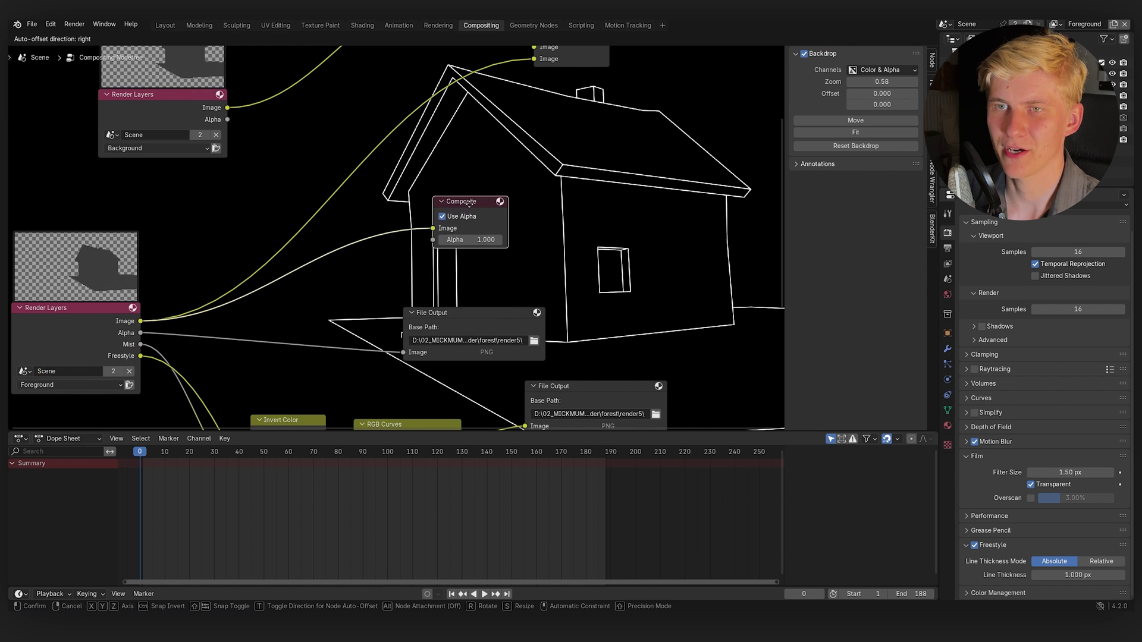
Check the resolution, frame range and output file settings, and render the current frame
scroll(140, 325, down, 2)
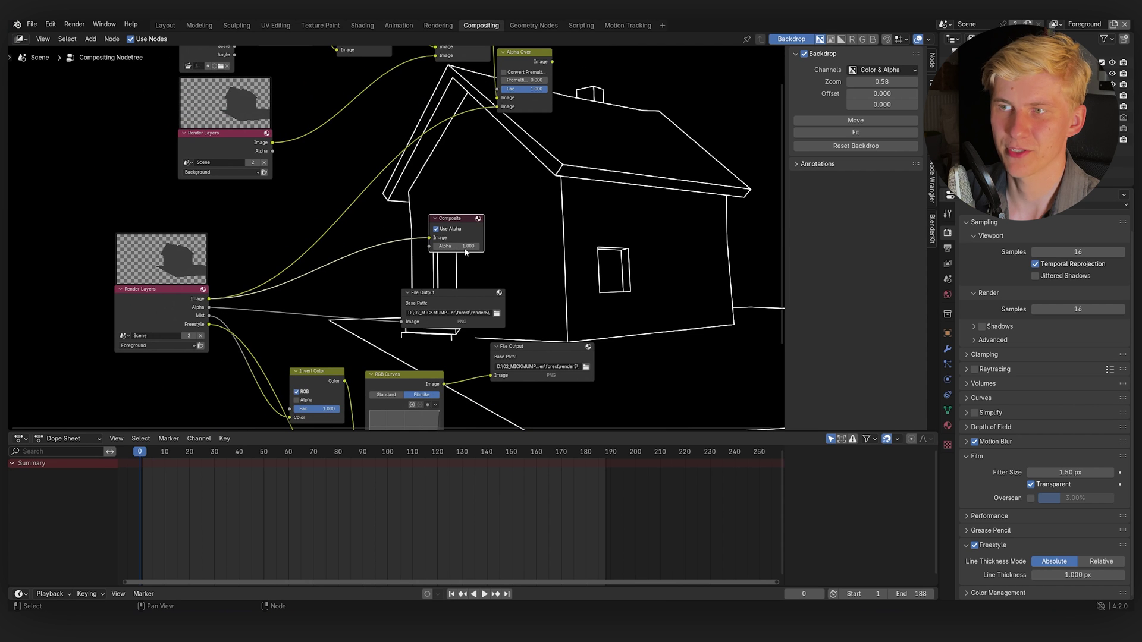
click(948, 248)
click(74, 24)
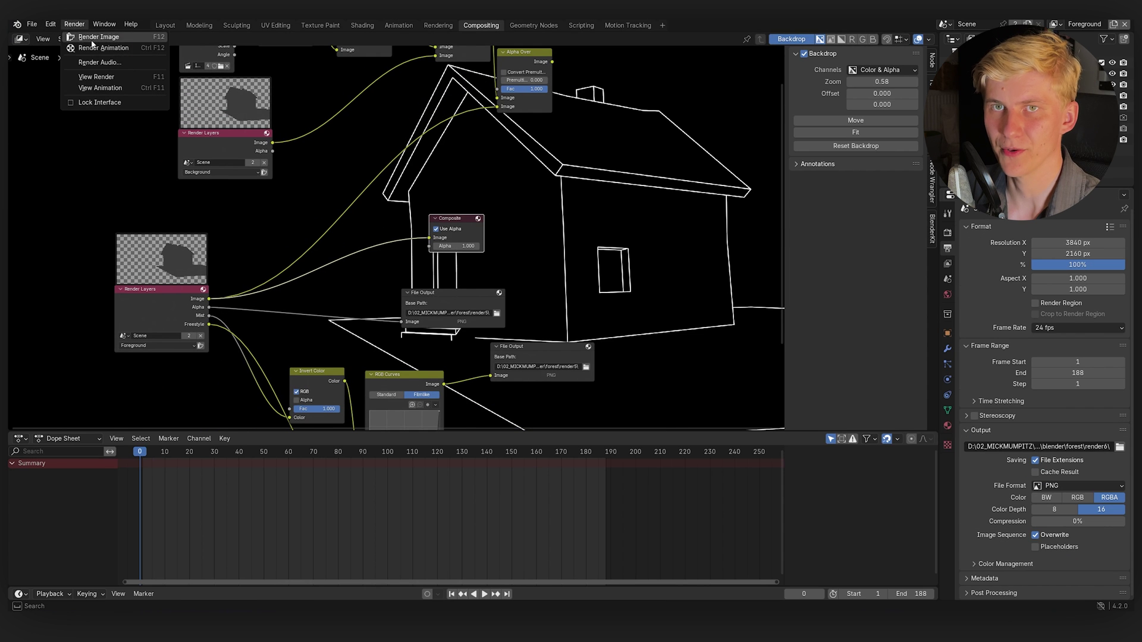
click(92, 37)
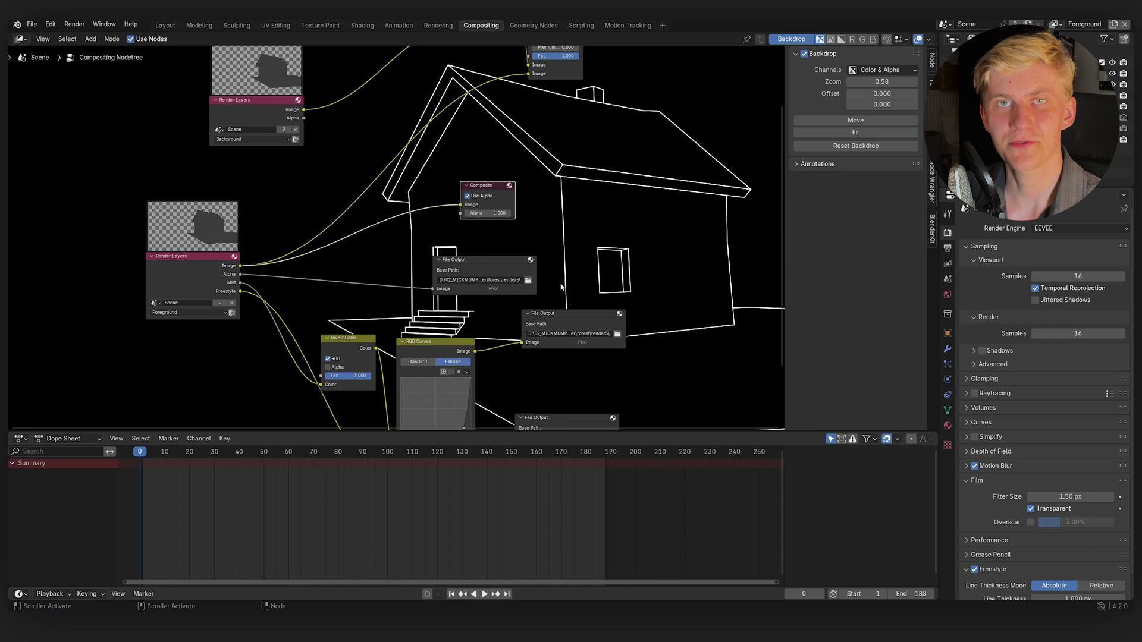
Disable Freestyle rendering and mute the three File Output nodes in the compositor
scroll(972, 484, down, 1)
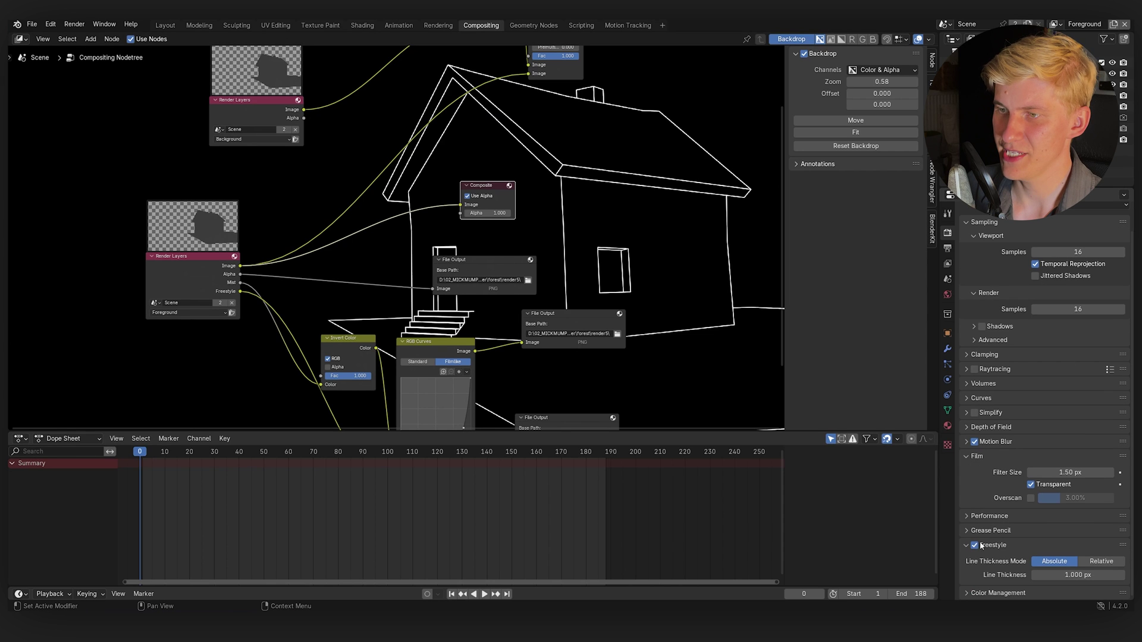
click(976, 545)
drag(605, 341, 588, 266)
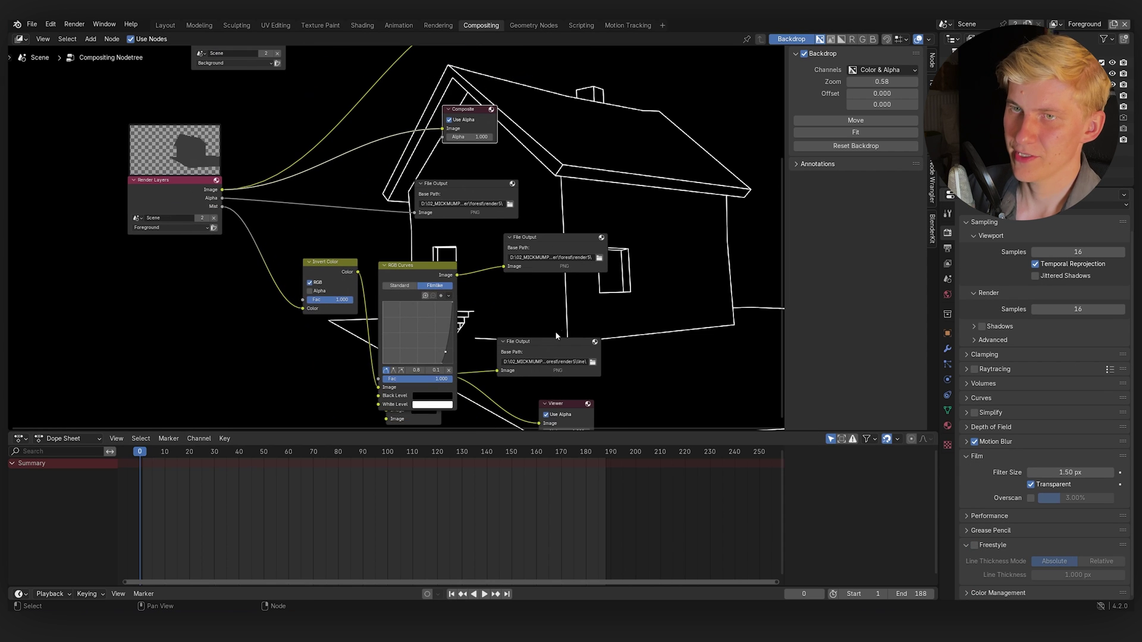
key(m)
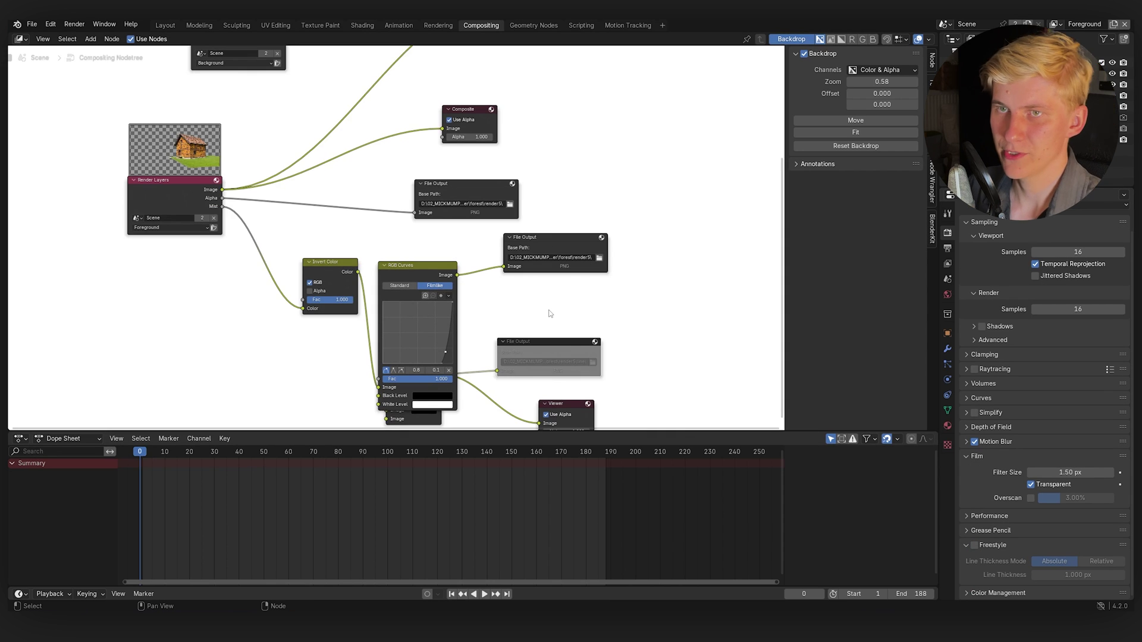
click(539, 246)
key(m)
click(457, 190)
key(m)
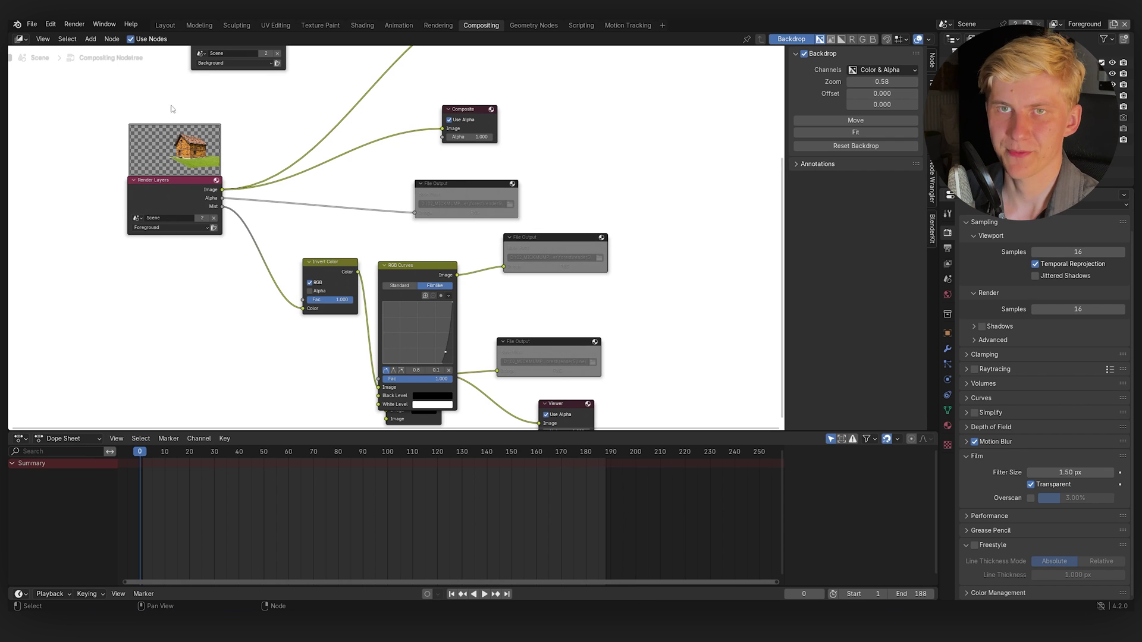
Render the animation of the projected house and ground
click(74, 24)
click(95, 49)
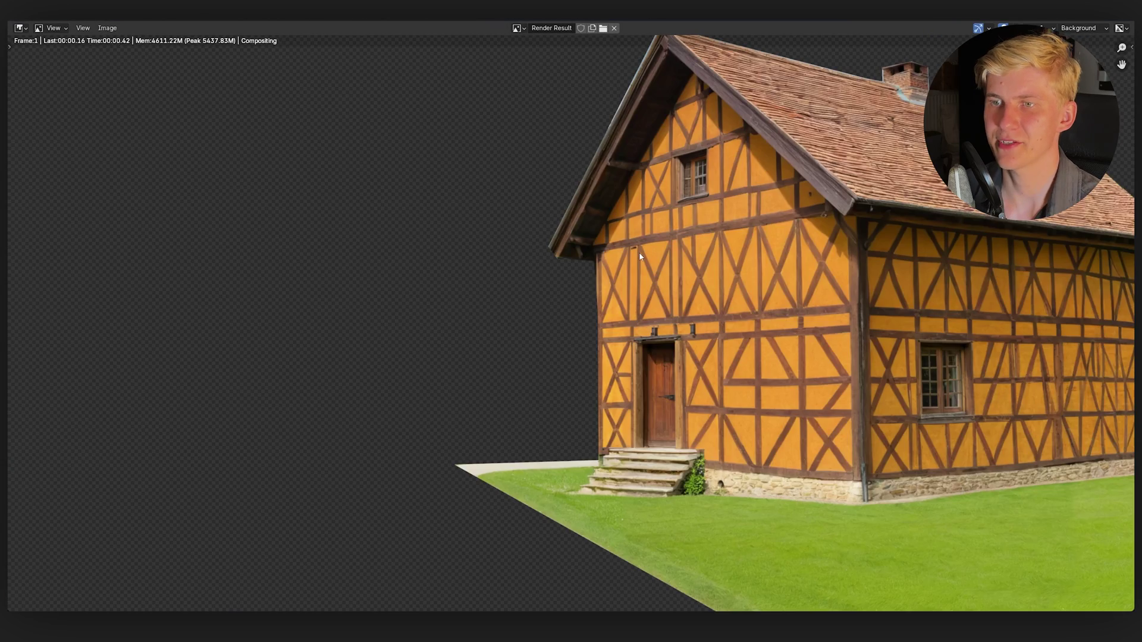
scroll(641, 257, down, 3)
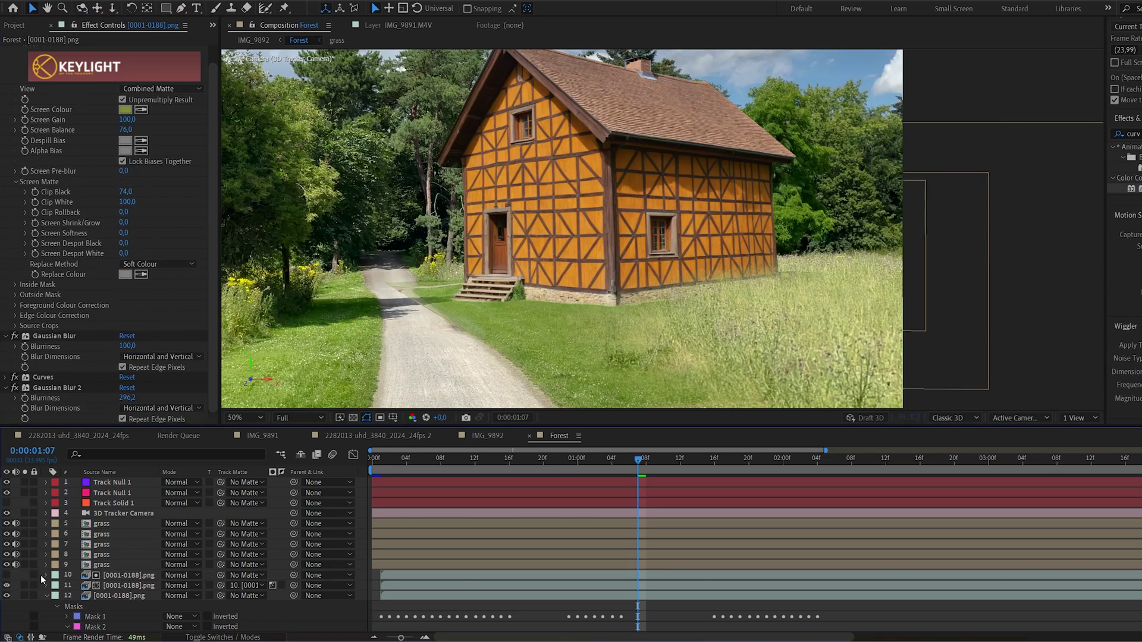
In After Effects, raise the Sharpen Amount on the keyed [0001-0188].png layer to 431 and preview the Forest composition
click(40, 575)
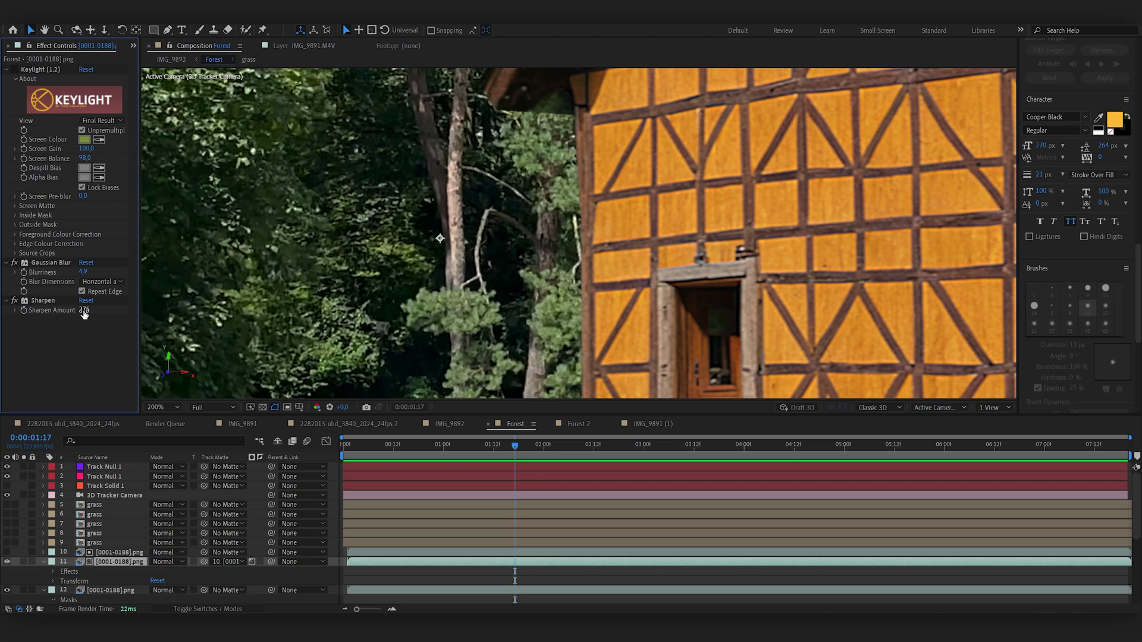
drag(84, 311, 186, 301)
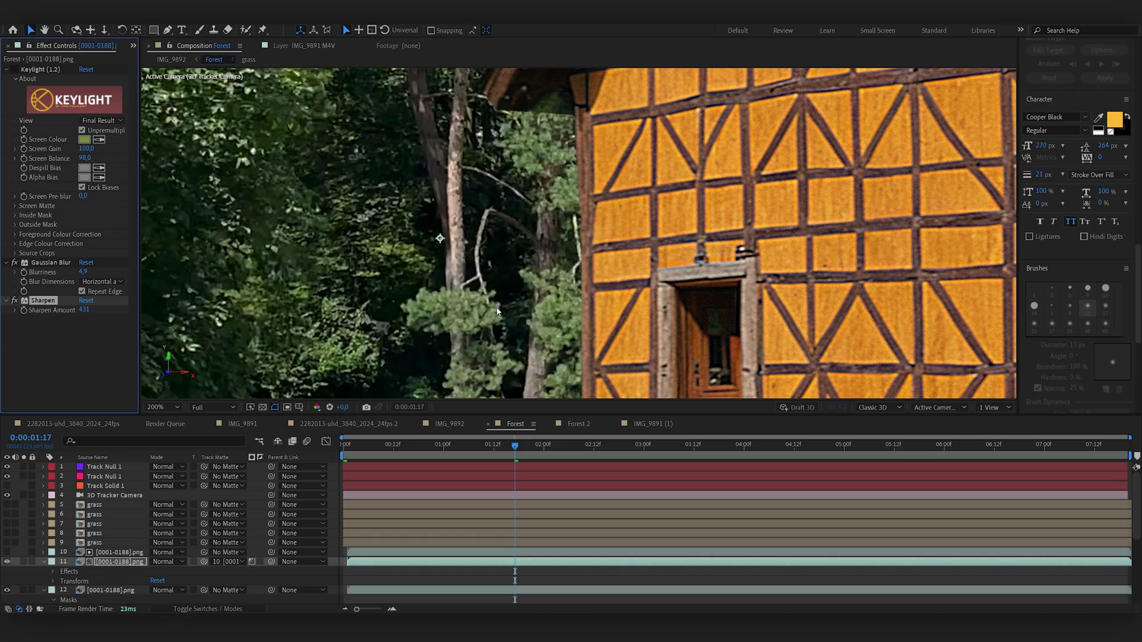
drag(497, 311, 547, 136)
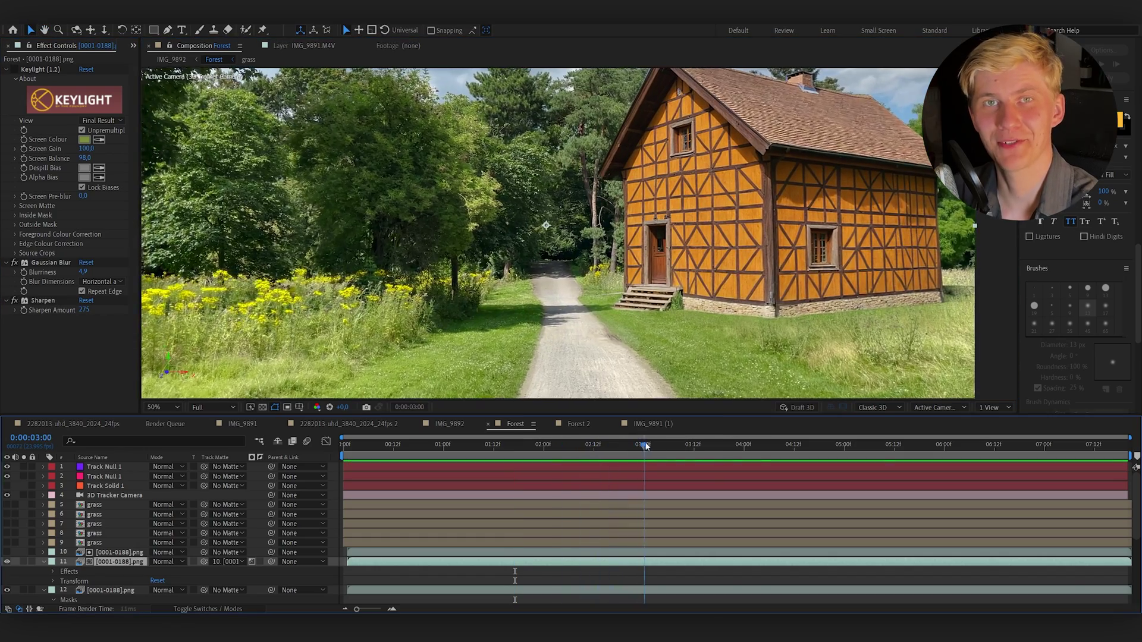
drag(646, 446, 382, 487)
key(space)
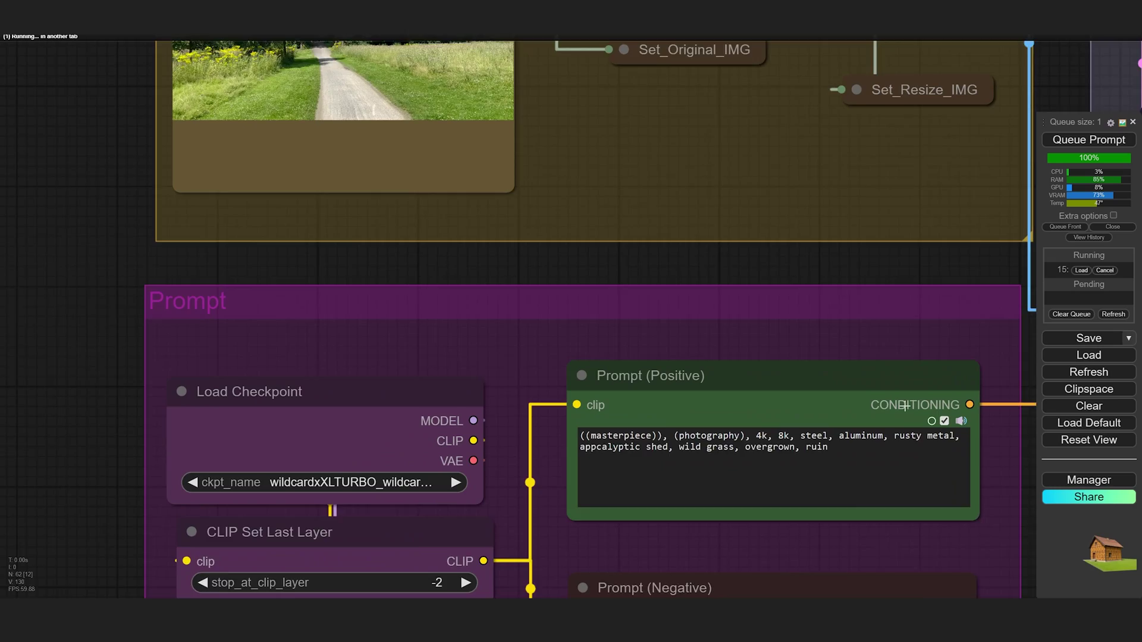
In ComfyUI, examine the positive prompt for the overgrown rusty metal shed and the ControlNet input images
drag(834, 328, 779, 298)
drag(748, 257, 729, 234)
scroll(729, 235, down, 1)
scroll(734, 235, up, 2)
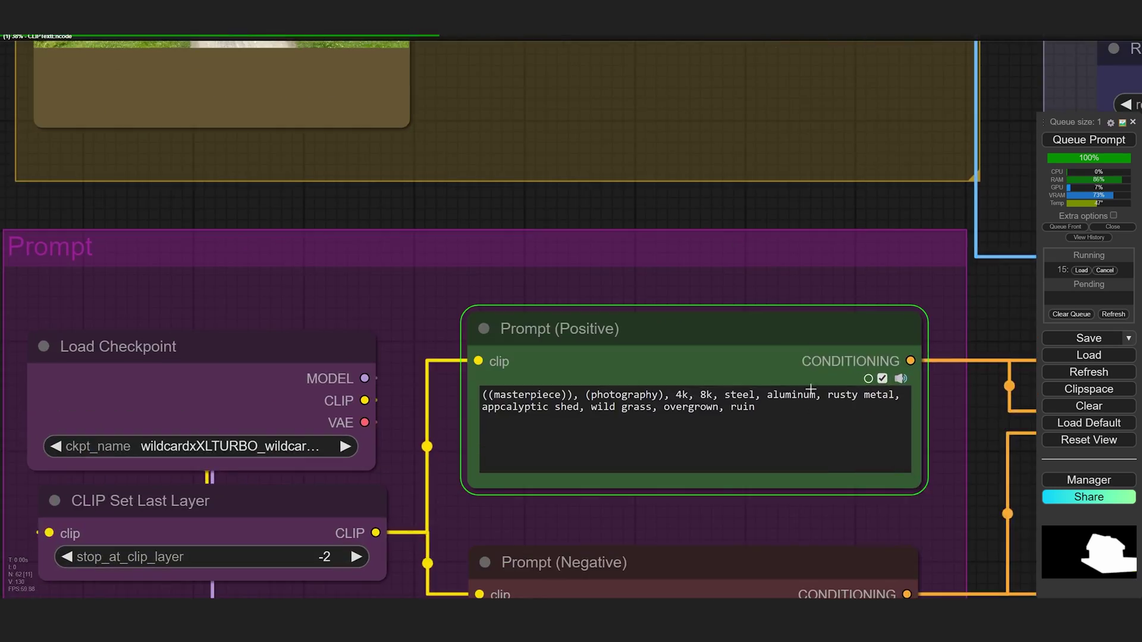
drag(759, 406, 628, 370)
click(921, 259)
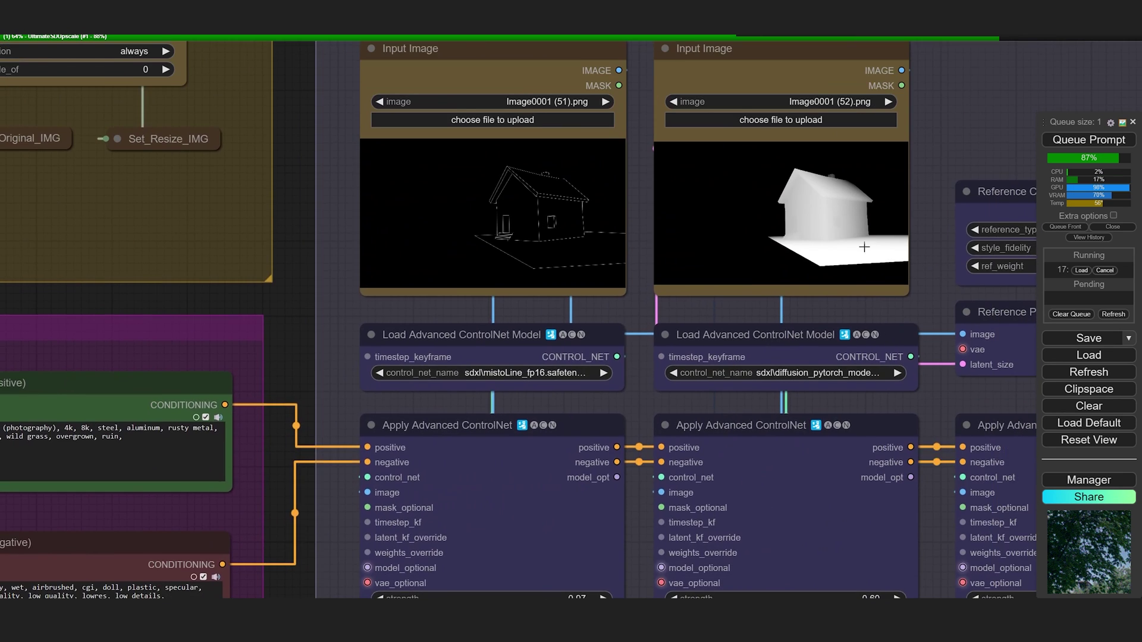
scroll(410, 188, up, 3)
drag(411, 188, 121, 423)
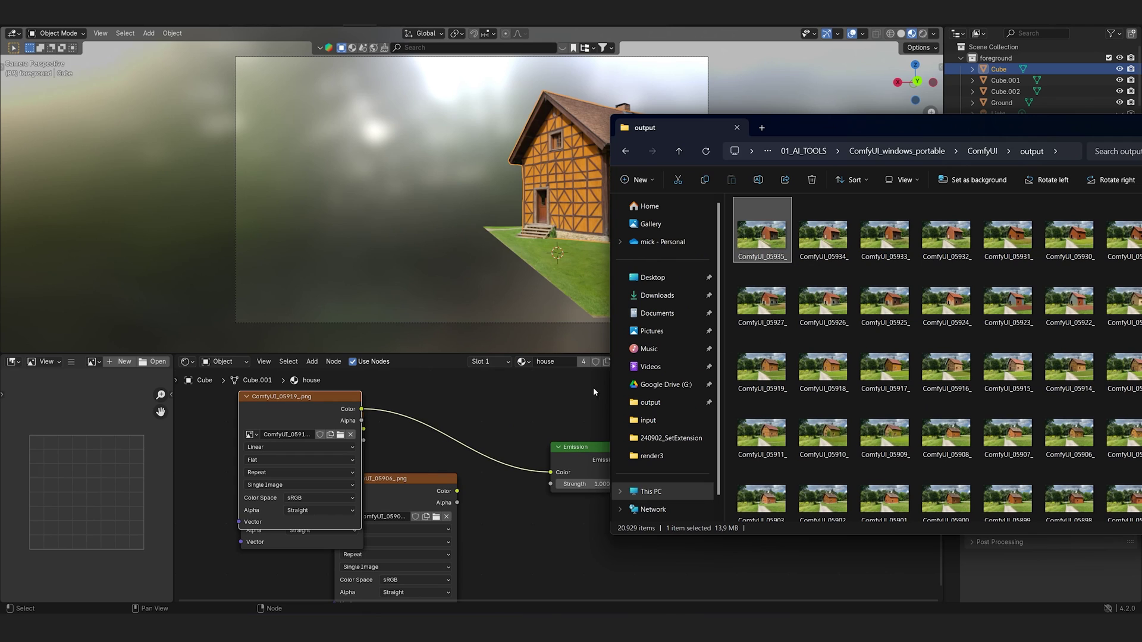
In Blender, connect the replacement ComfyUI image's Color to the house material's Emission, and select render layer 12 in After Effects' Forest 2 composition
drag(429, 412, 555, 469)
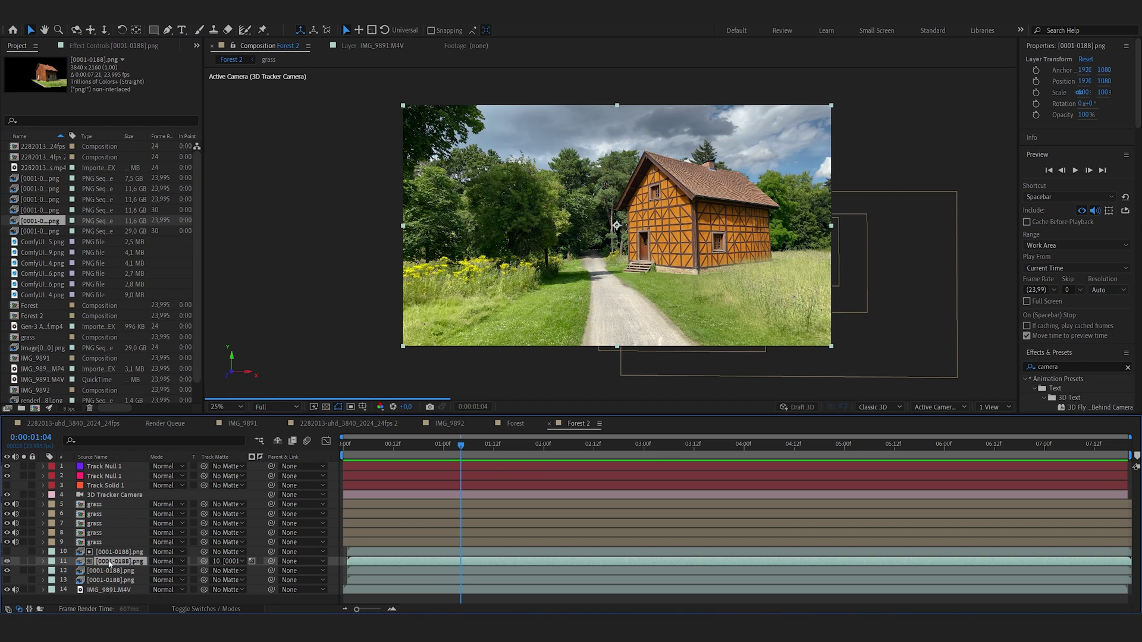
click(110, 571)
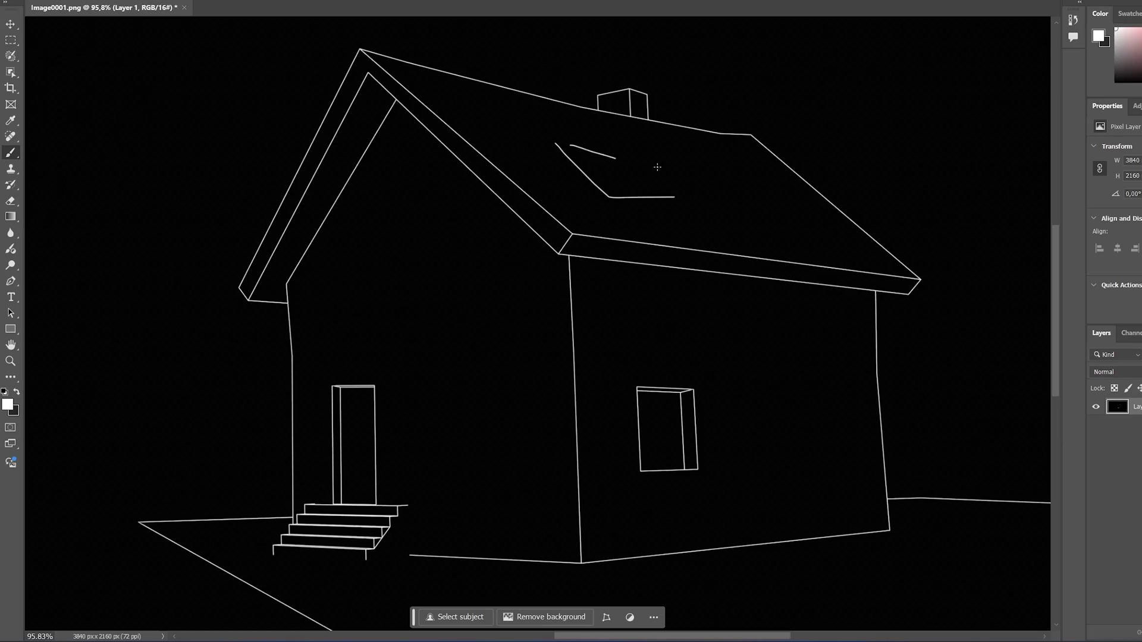
In Photoshop, paint white damage lines onto the house line art: wall holes, broken patches under the eaves, a ruined corner and window boards
drag(697, 271, 803, 285)
drag(448, 252, 464, 417)
drag(515, 318, 494, 414)
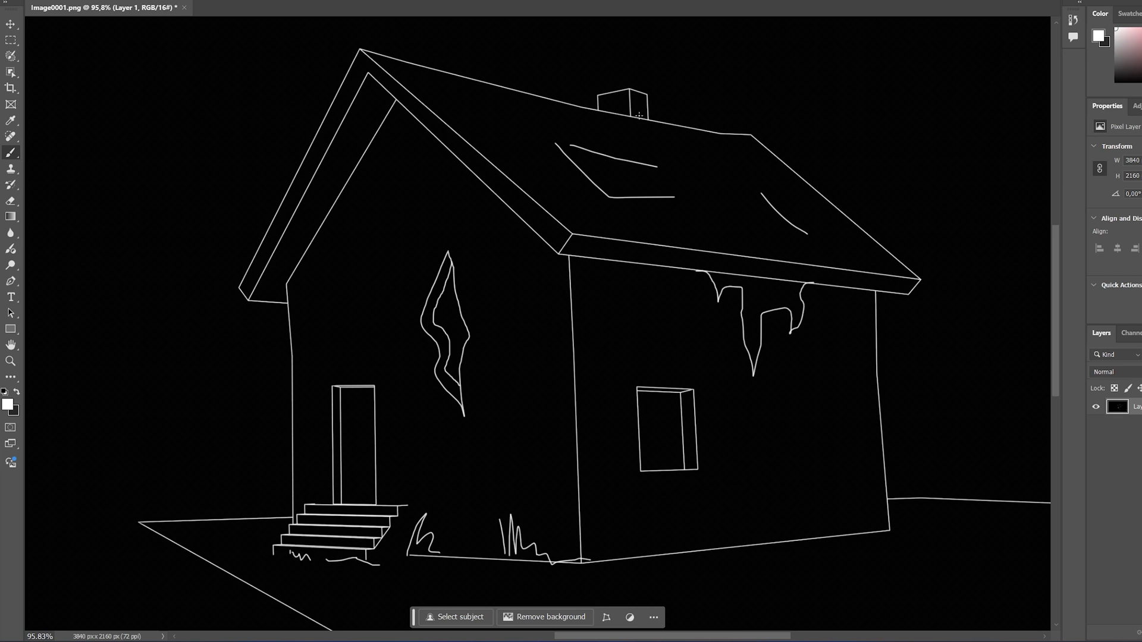
drag(788, 542, 878, 494)
drag(836, 329, 847, 356)
drag(348, 202, 398, 153)
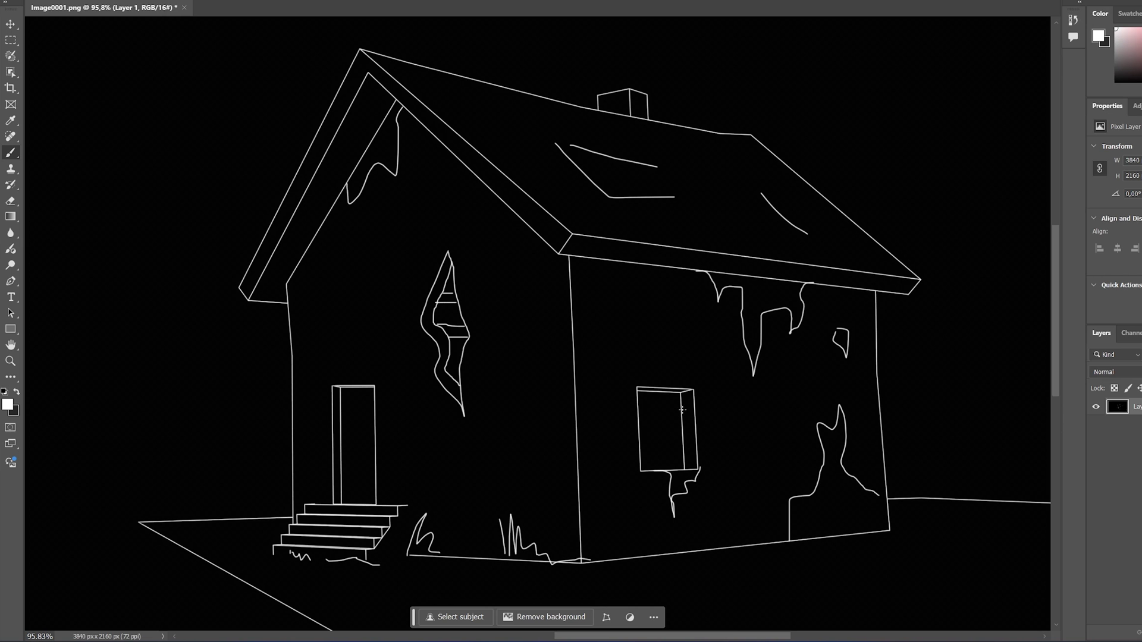
drag(640, 445, 683, 448)
Switch the brush color to black and paint over the ground plane's outline in front of the house
scroll(587, 369, down, 2)
scroll(586, 369, down, 5)
key(x)
click(7, 405)
key(Return)
drag(922, 554, 661, 559)
drag(286, 434, 616, 567)
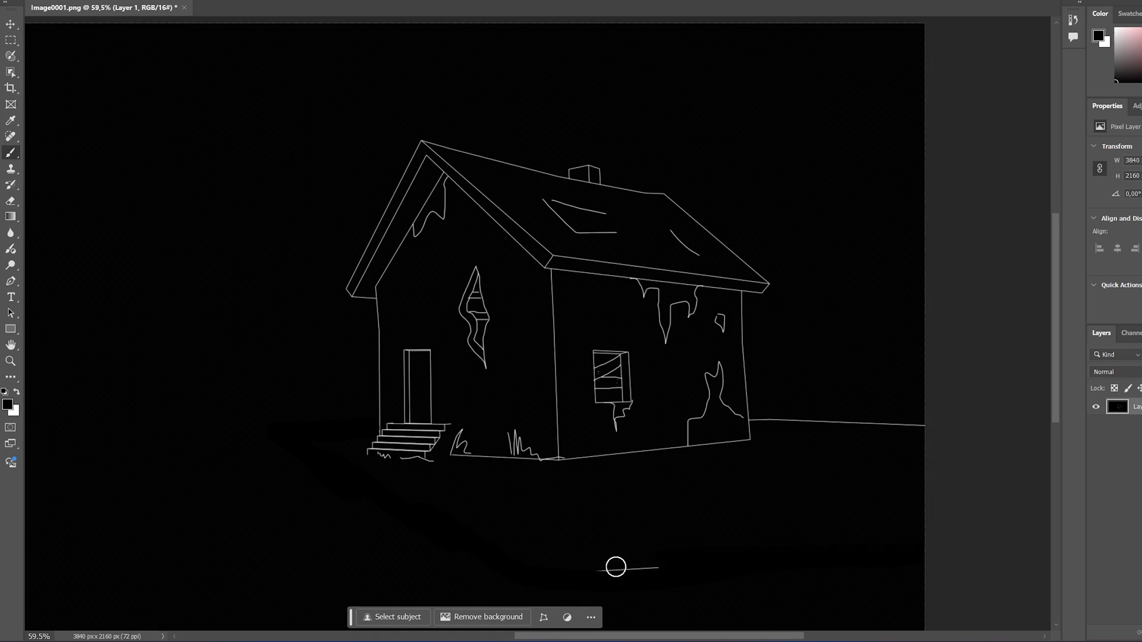
Paint crooked boards and small nail marks in white across the doorway
scroll(451, 355, up, 5)
scroll(479, 474, up, 2)
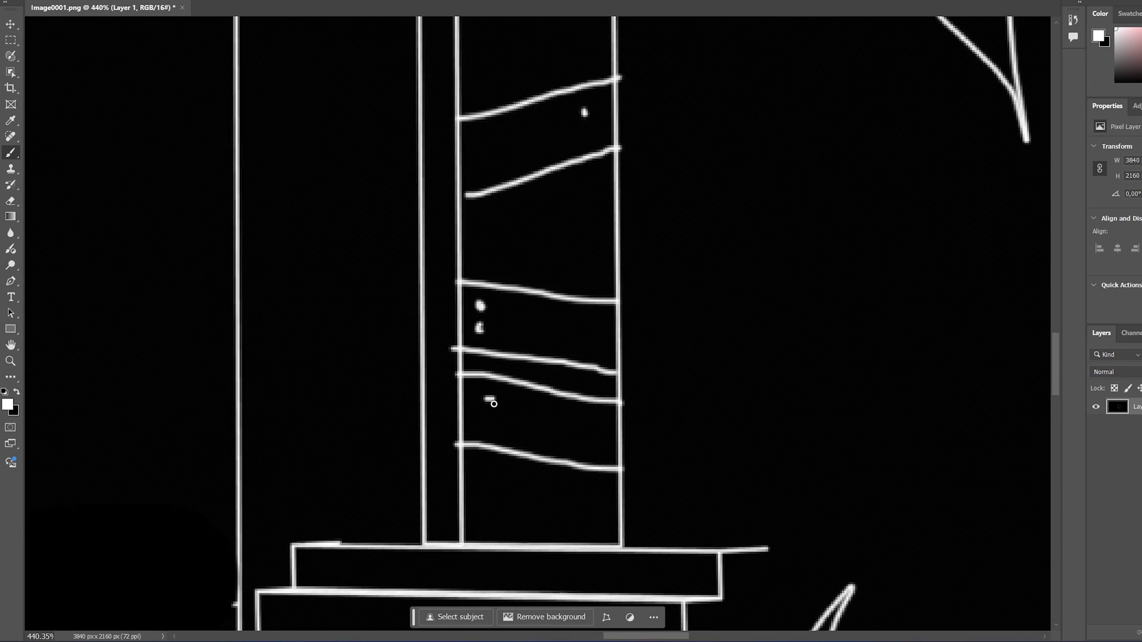
scroll(479, 474, down, 5)
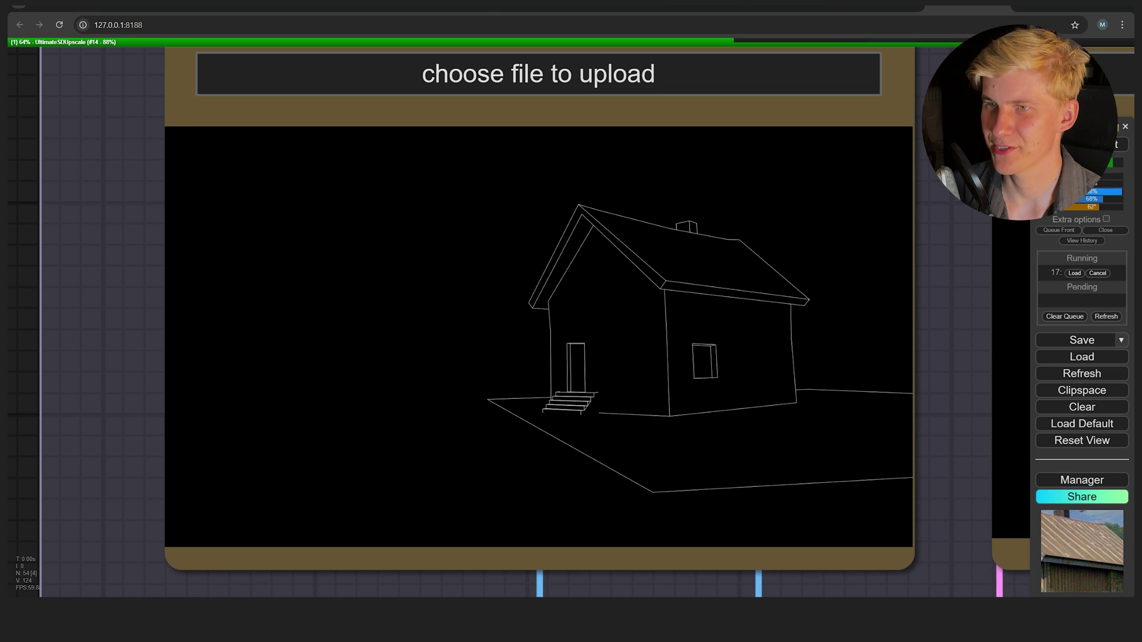
Load Image0001_grunge.png into the line-art ControlNet's Input Image node in ComfyUI
drag(1141, 260, 851, 260)
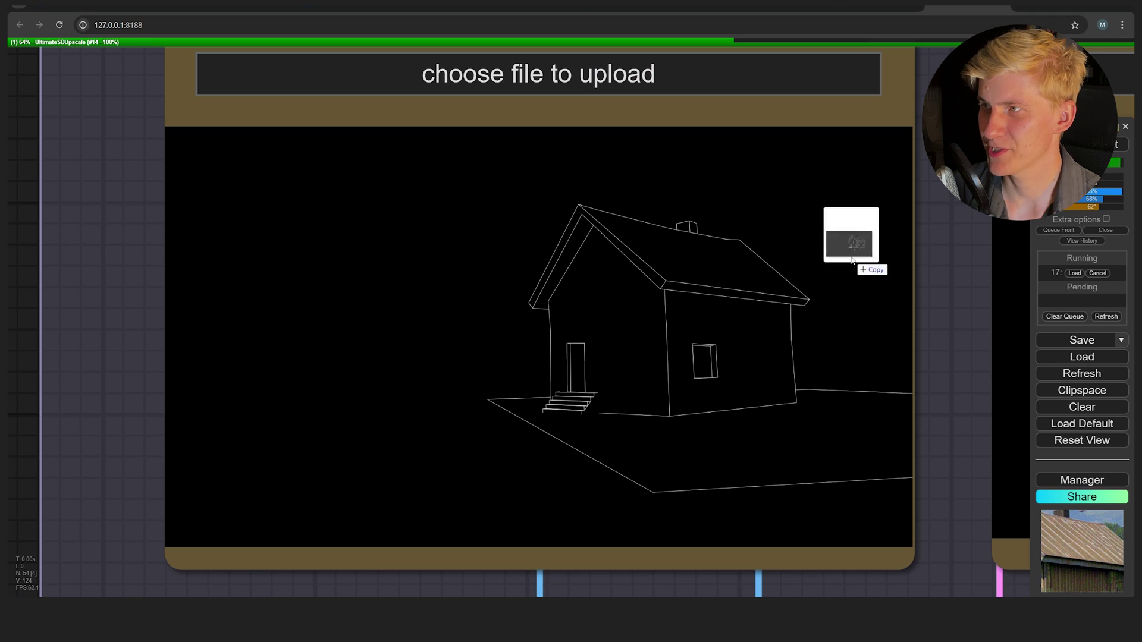
scroll(756, 280, down, 12)
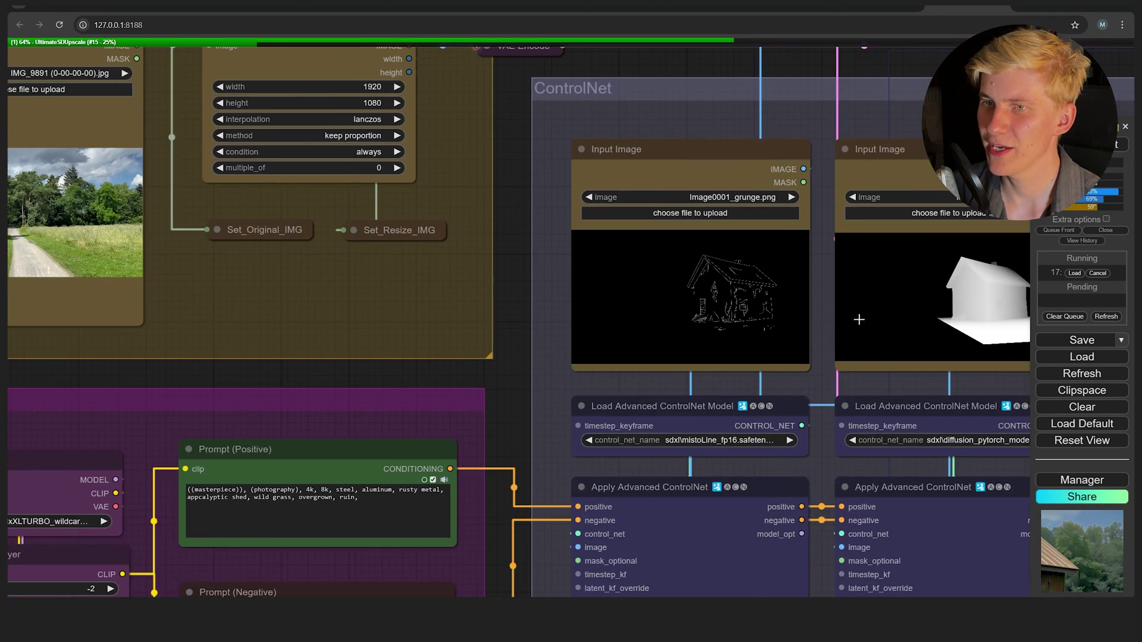
mouse_move(857, 319)
mouse_down()
mouse_move(383, 329)
mouse_move(40, 535)
mouse_up()
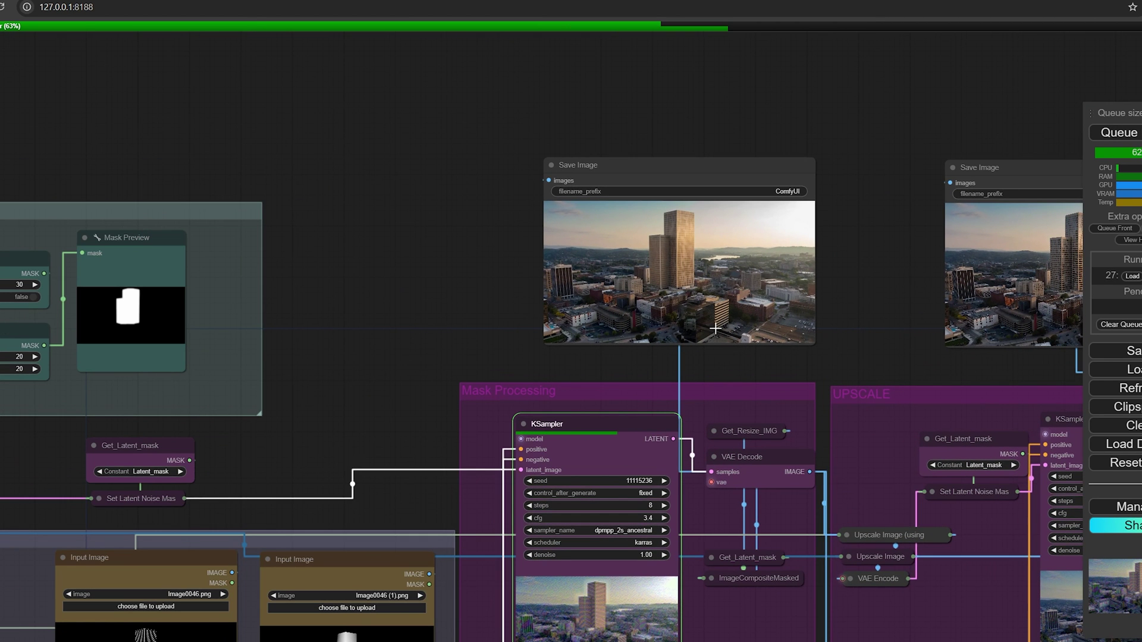
scroll(715, 329, up, 6)
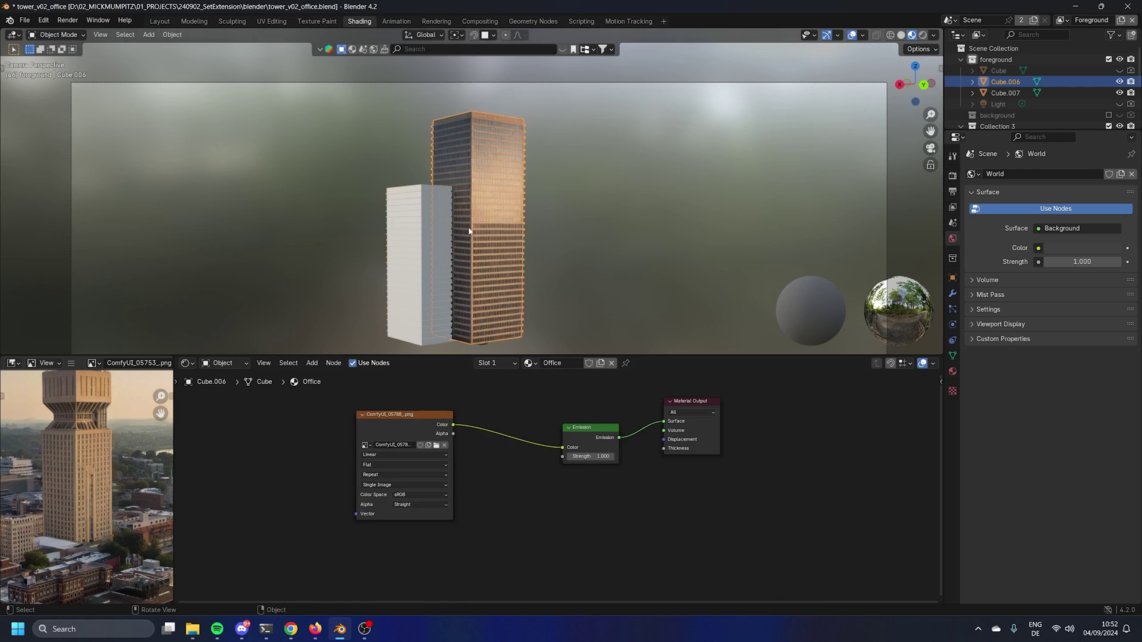